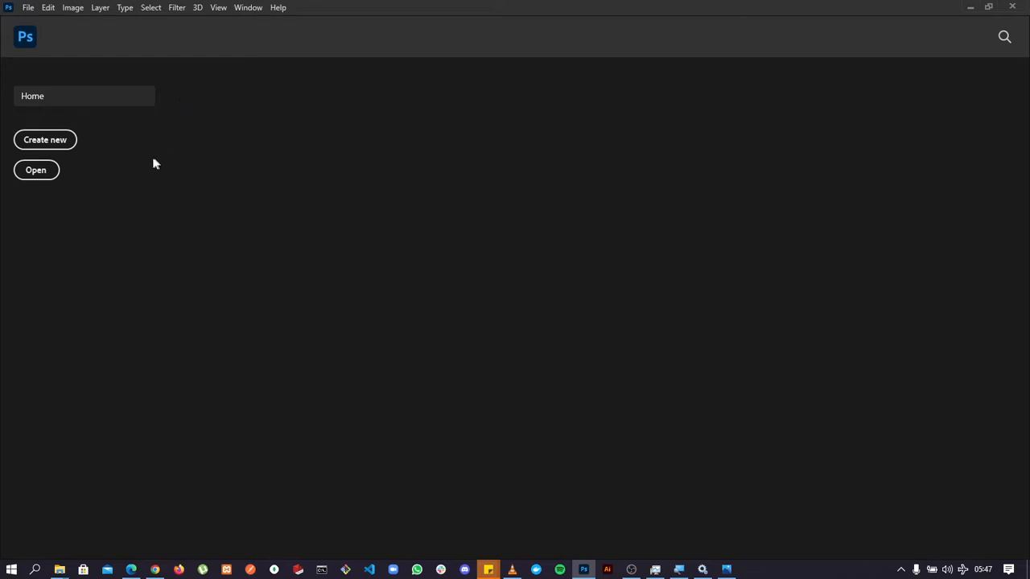
Start a new document and name it First design.
click(29, 8)
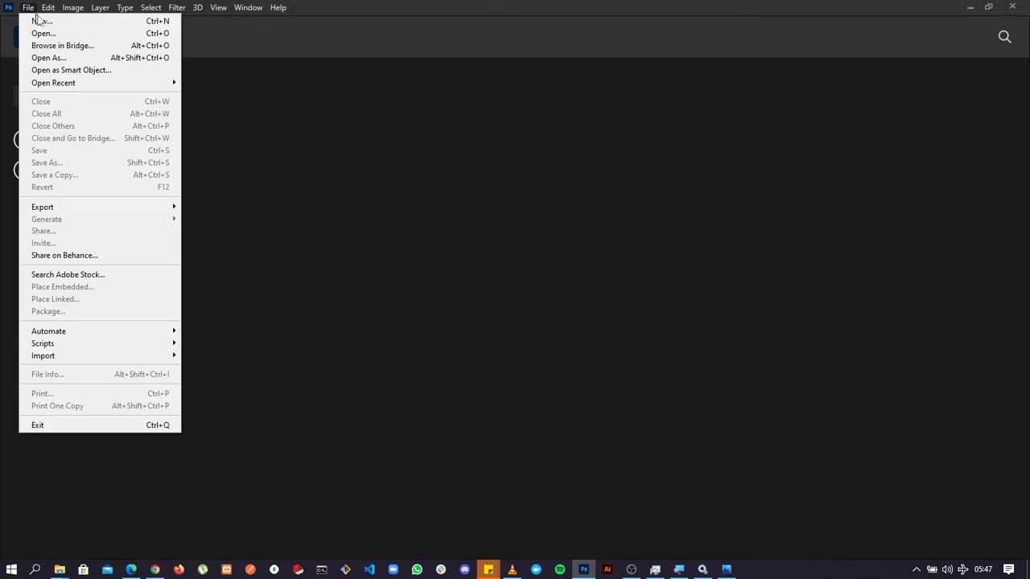
click(42, 21)
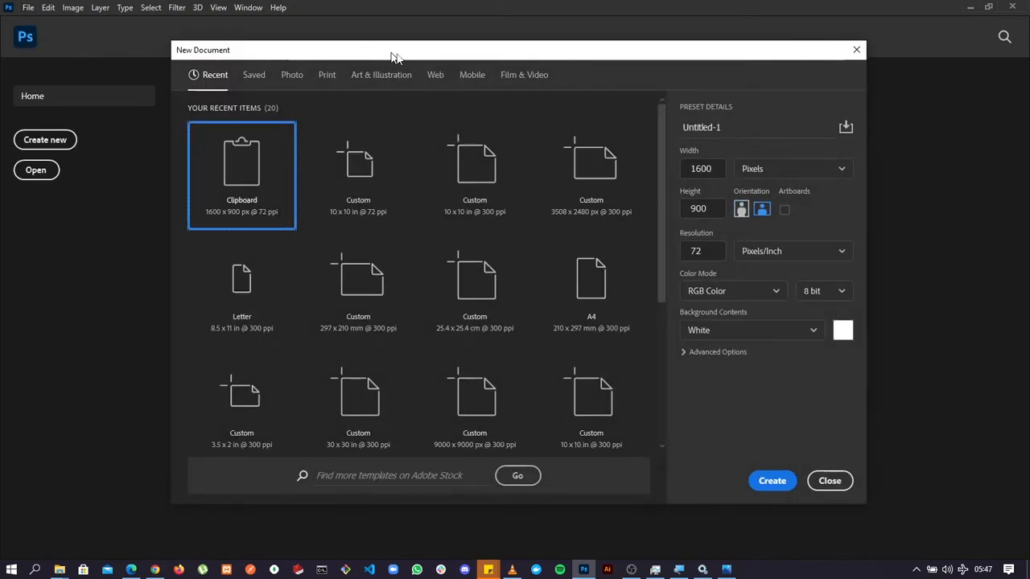
drag(412, 52, 406, 57)
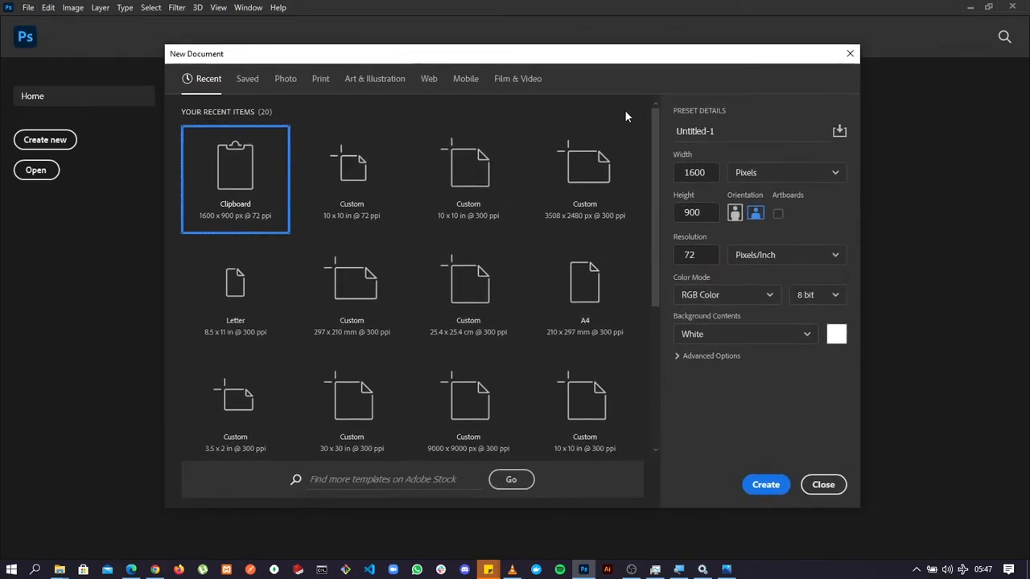
triple_click(724, 134)
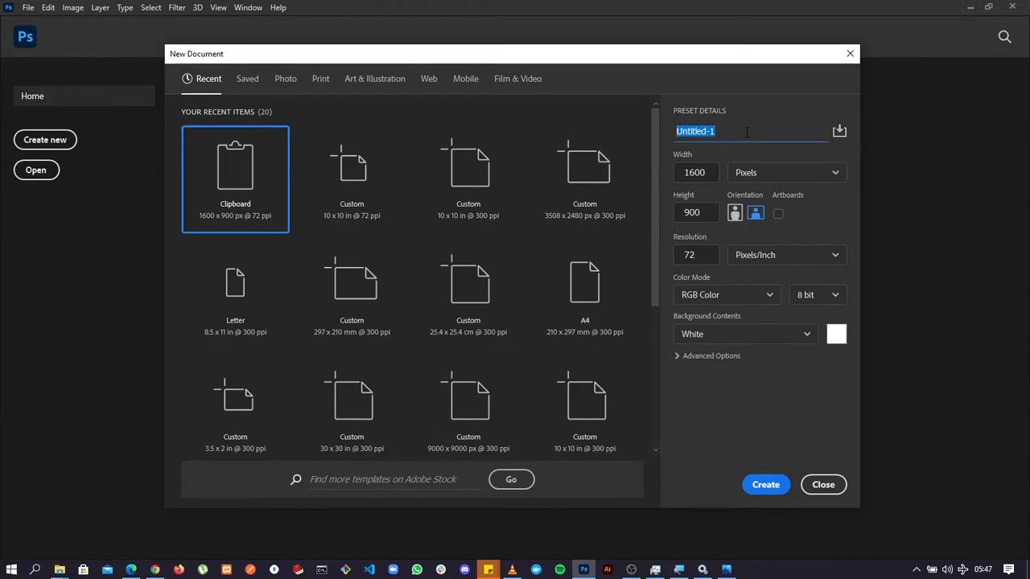
text(First design)
Set the document size to 10 x 10 inches and create the document.
click(742, 174)
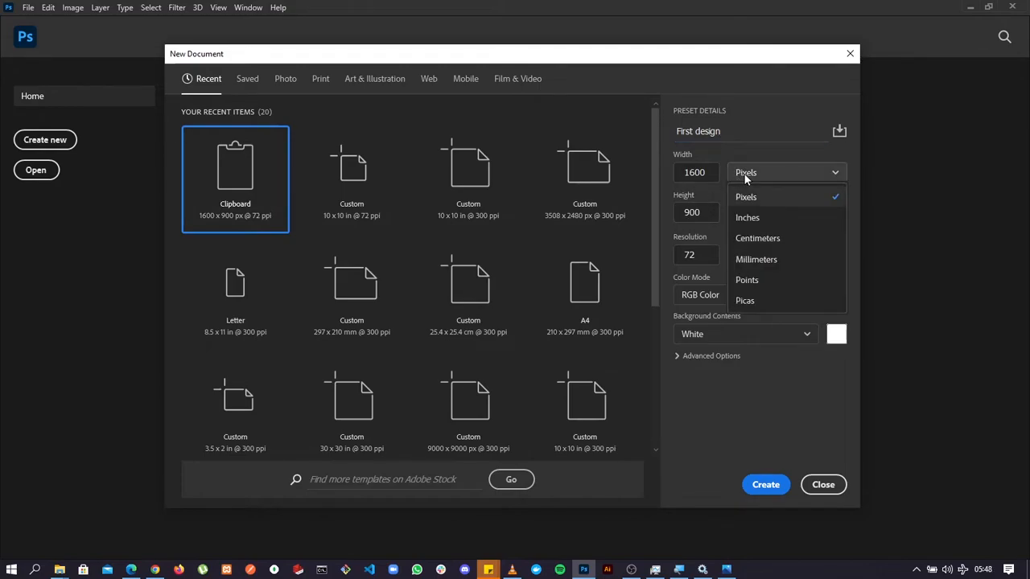
click(774, 224)
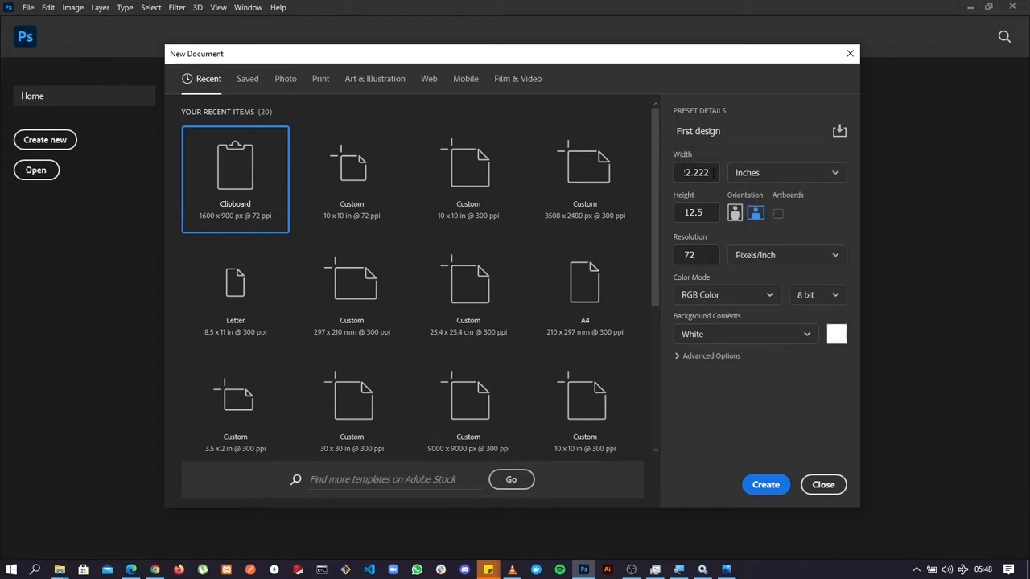
click(704, 172)
double_click(704, 172)
key(BackSpace)
key(Tab)
text(10)
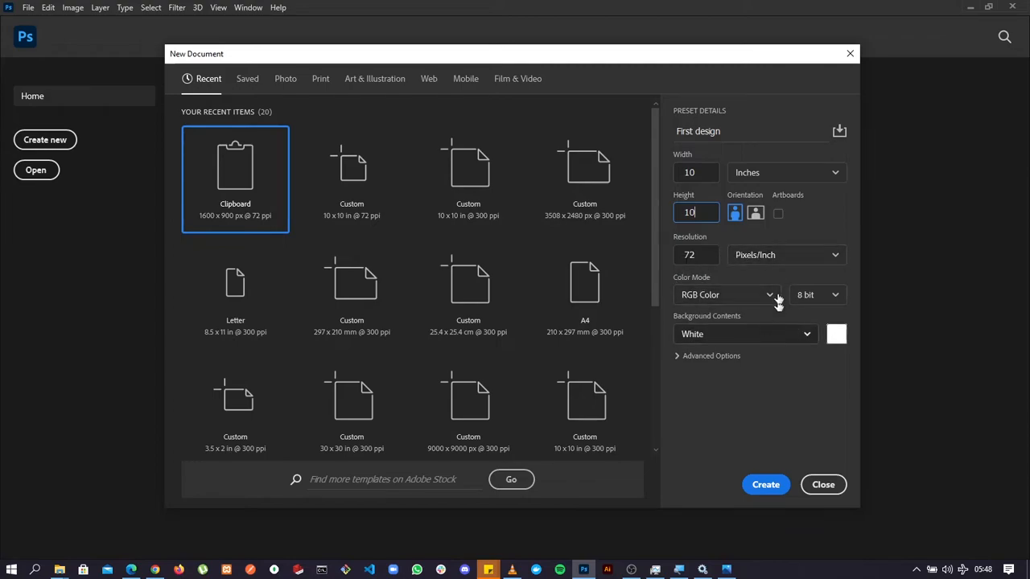
click(763, 485)
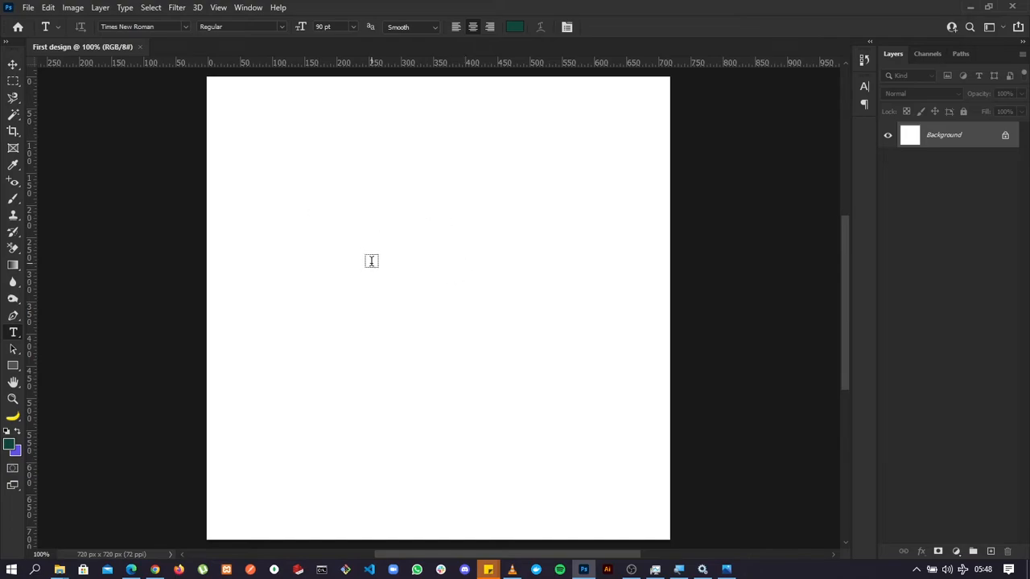
Examine the menus, the options of the Move, Marquee, Lasso, Magic Wand, Gradient and Type tools, and the document's channels.
click(13, 66)
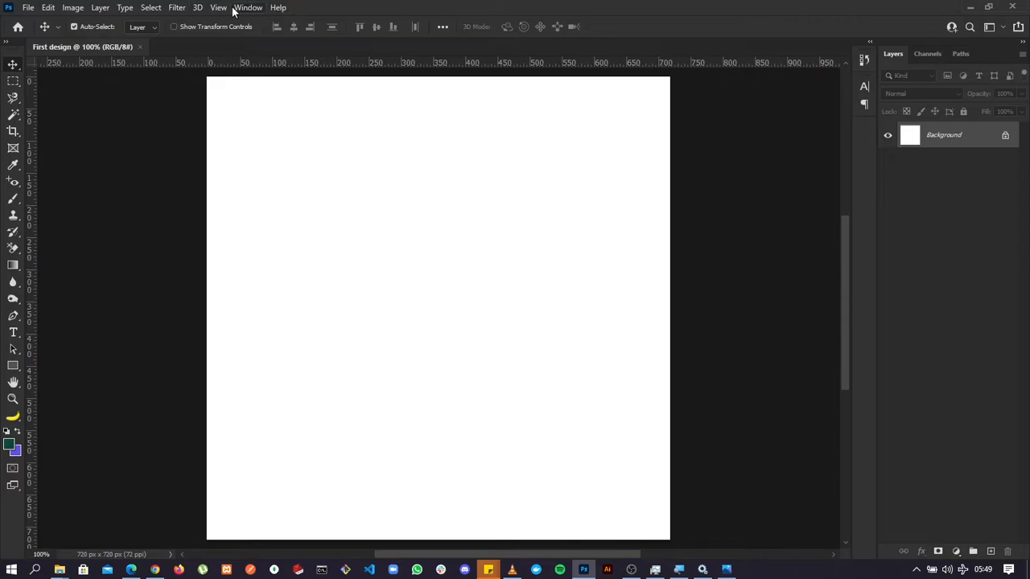
click(29, 8)
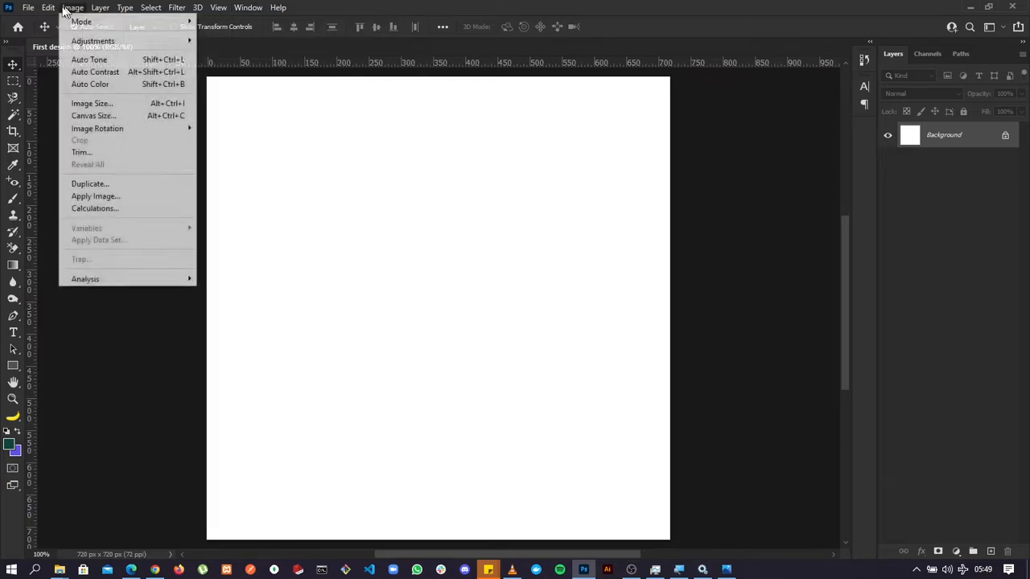
click(359, 3)
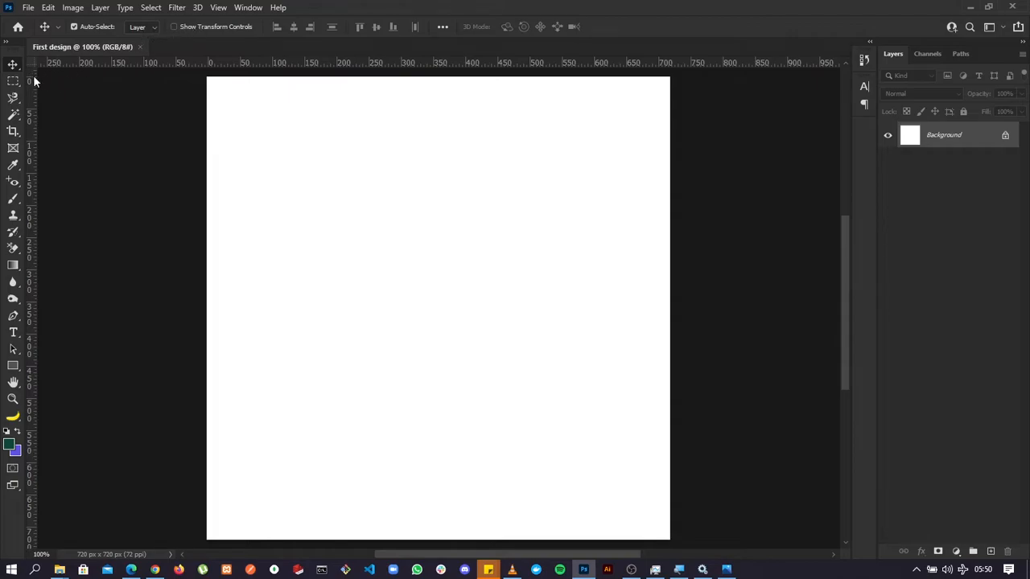
click(13, 82)
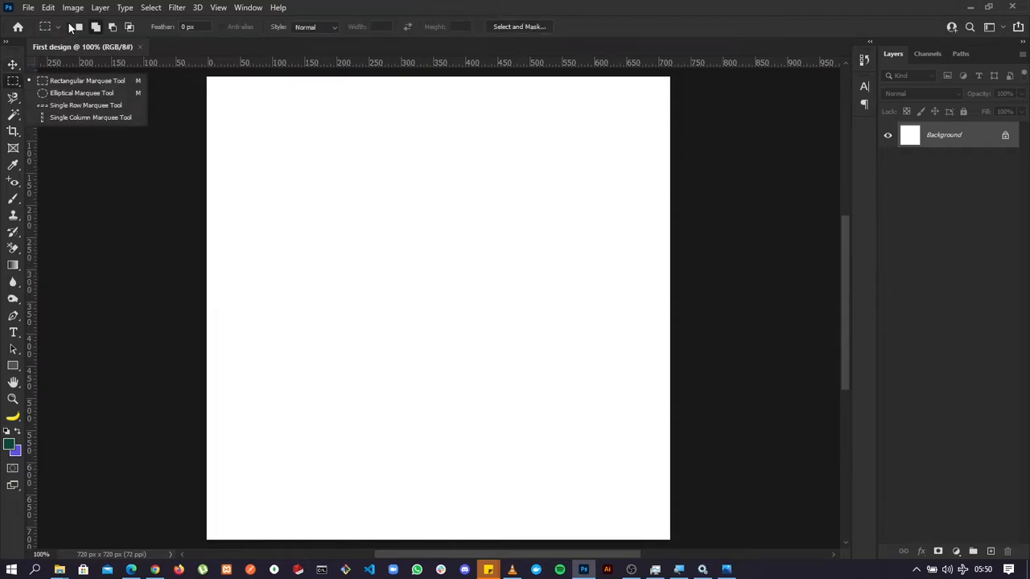
click(13, 98)
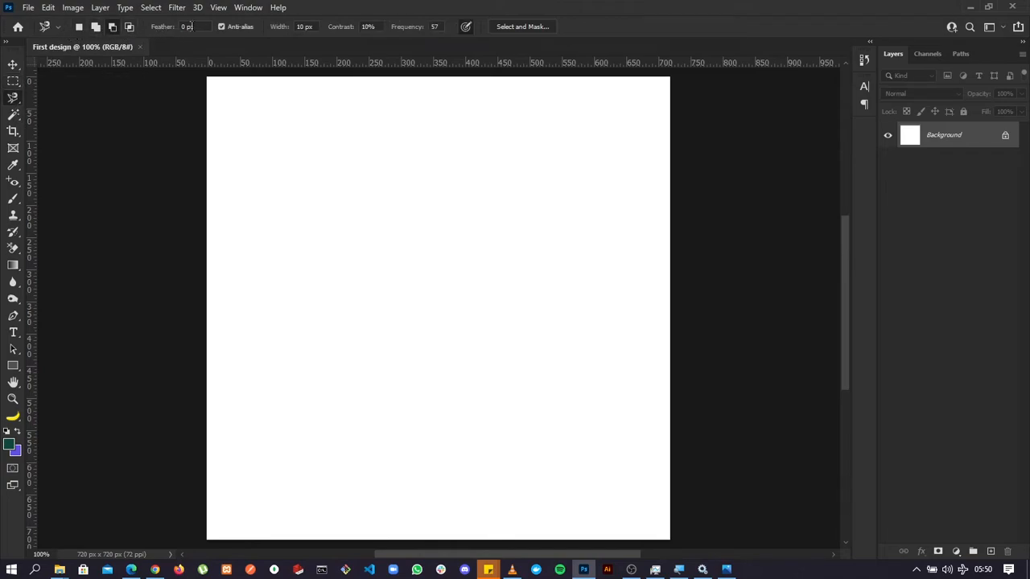
click(13, 114)
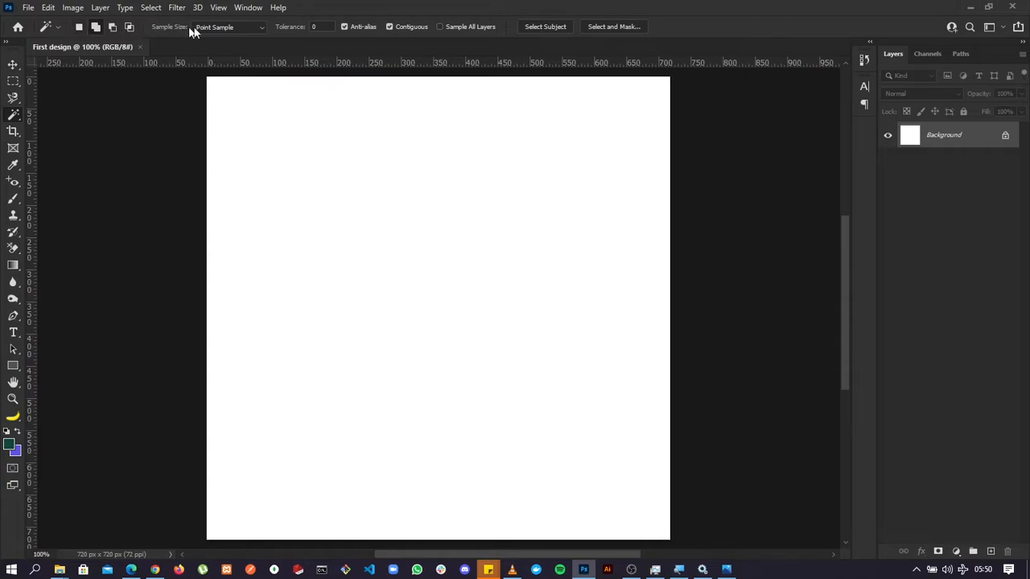
click(10, 266)
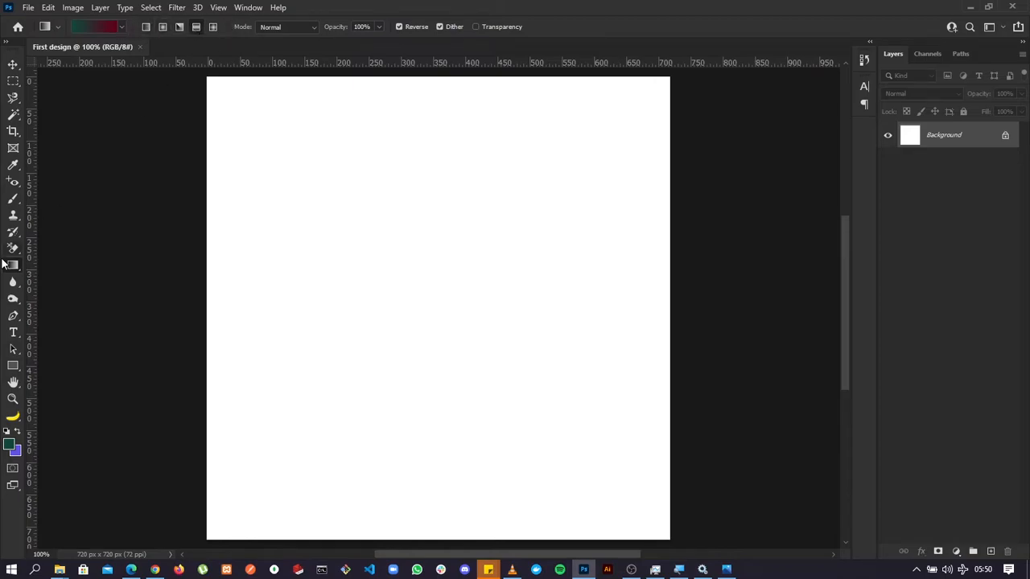
click(13, 333)
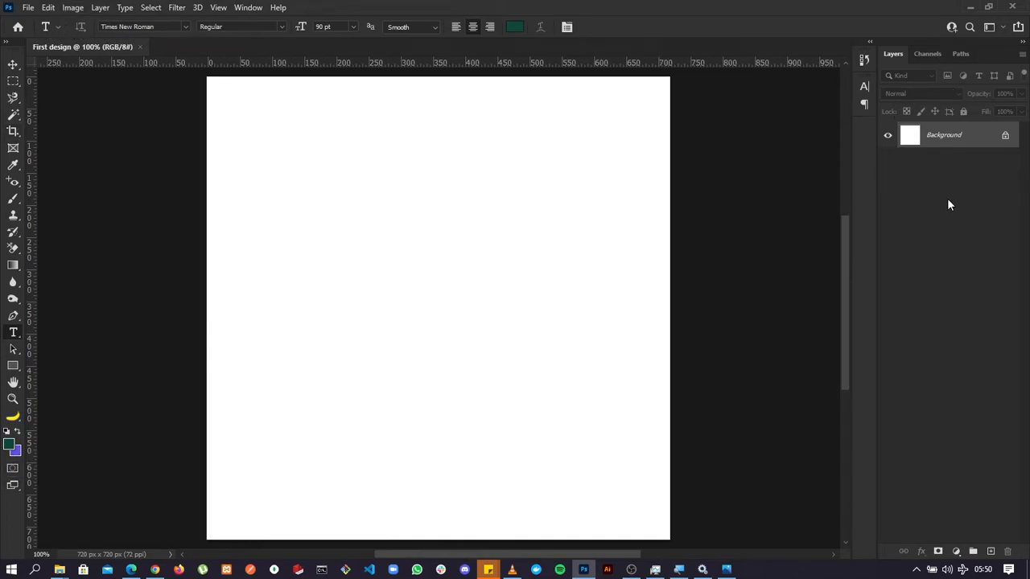
click(930, 54)
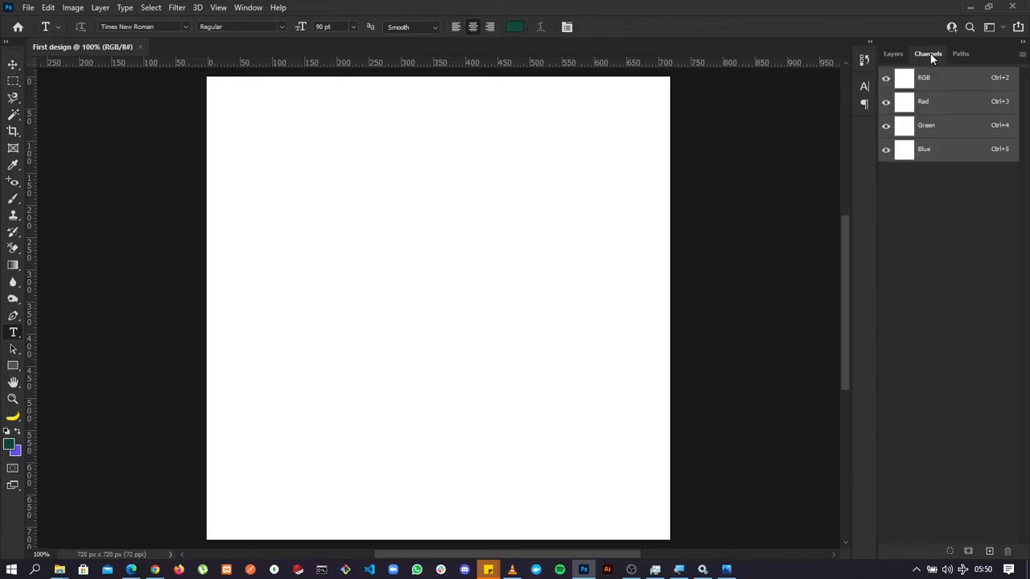
click(895, 54)
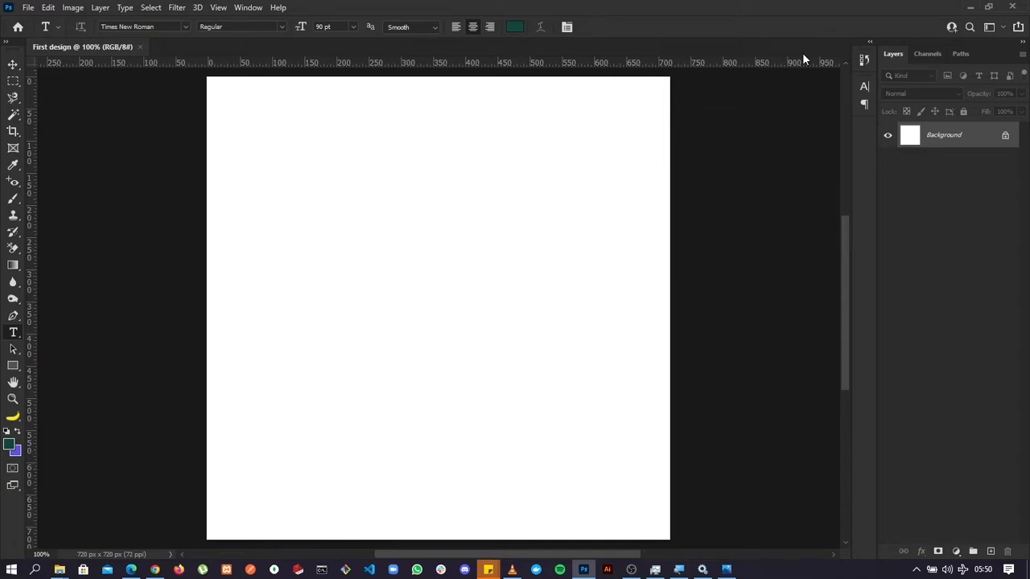
Reset the Essentials workspace to its default panel layout.
click(247, 8)
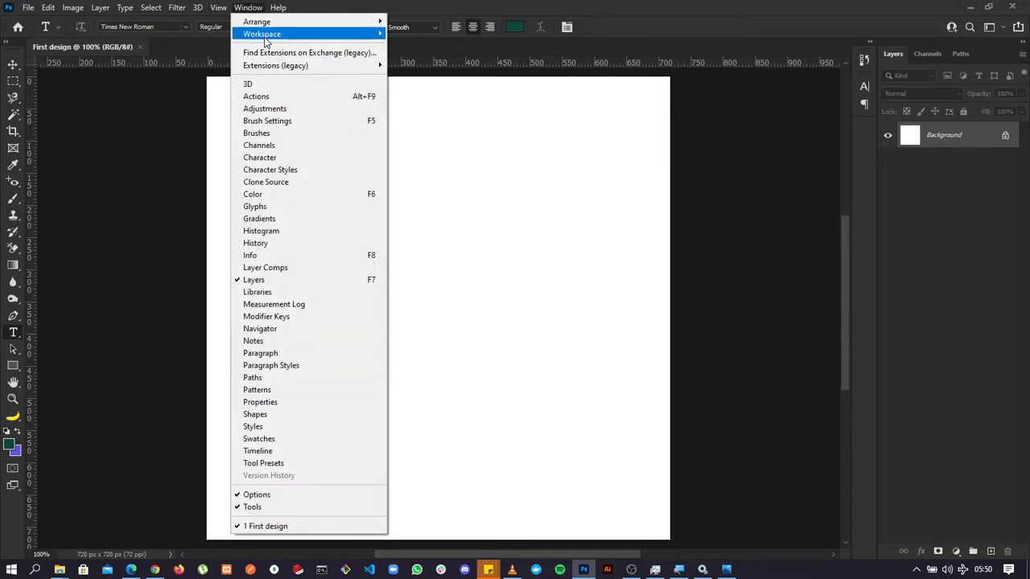
mouse_move(271, 34)
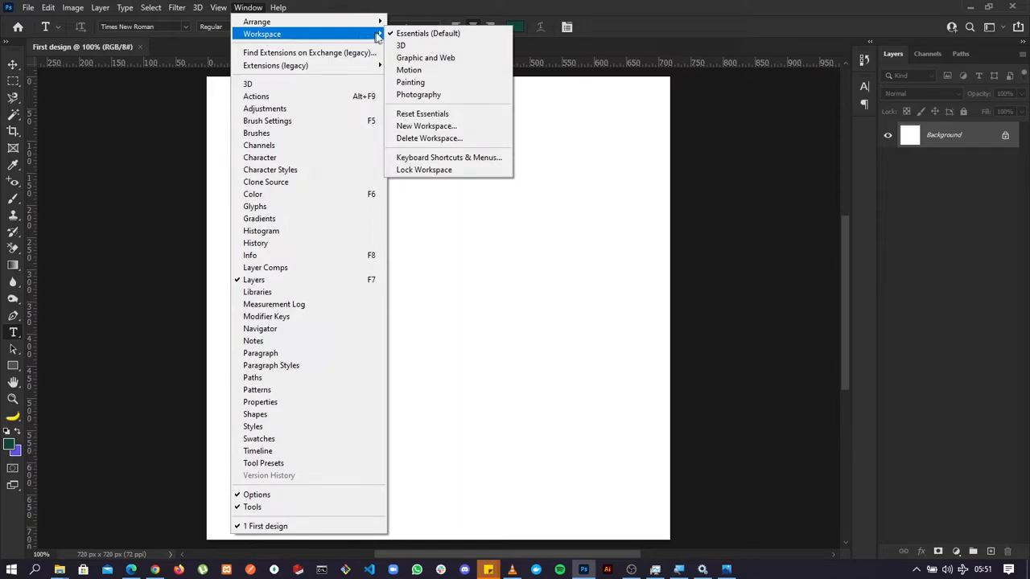
click(408, 114)
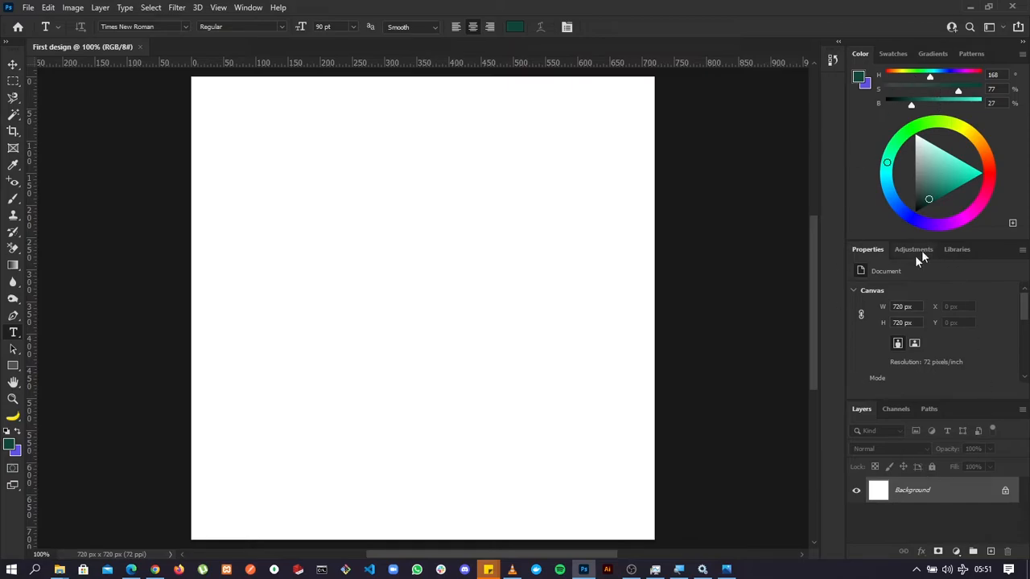
click(994, 26)
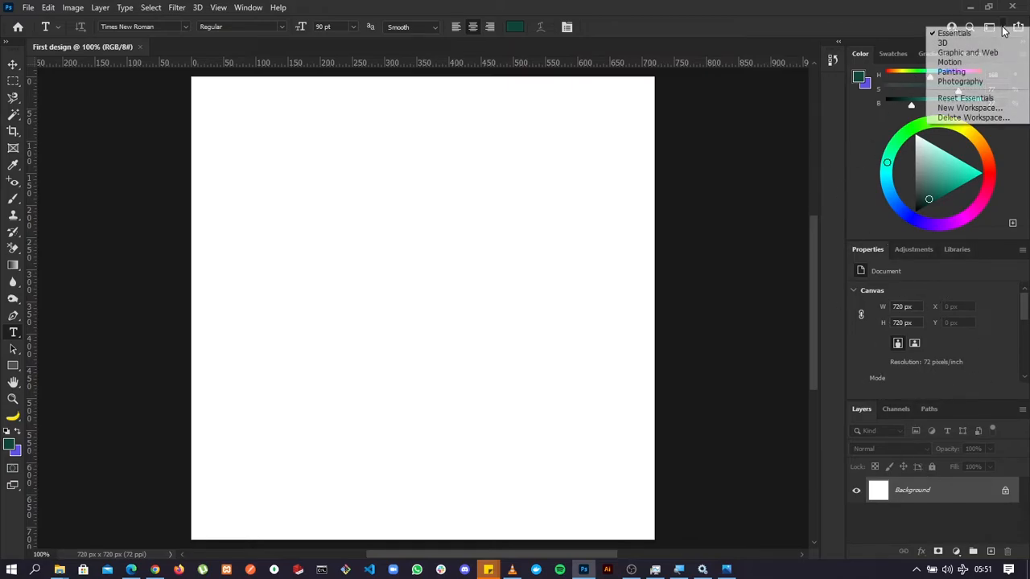
click(956, 98)
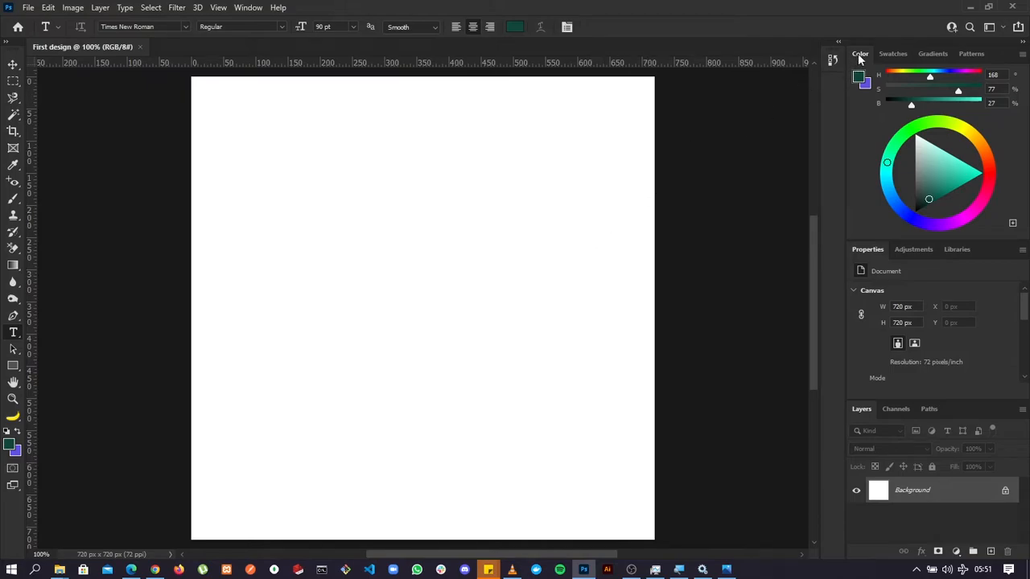
Undock the Color and Layers panels, lengthen the Layers panel, and place them on opposite sides of the canvas.
drag(859, 60, 79, 114)
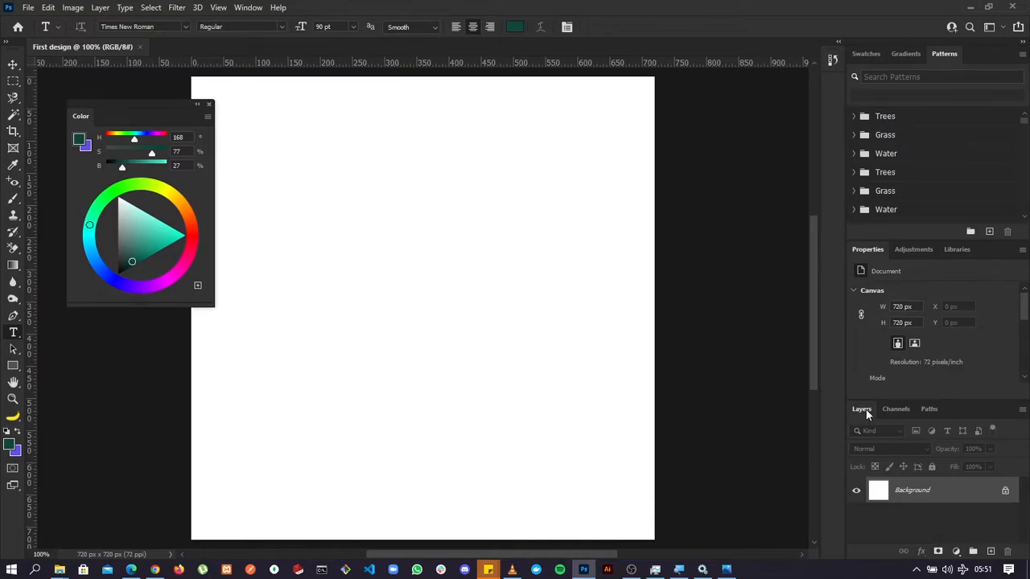
drag(864, 408, 633, 130)
drag(719, 274, 724, 504)
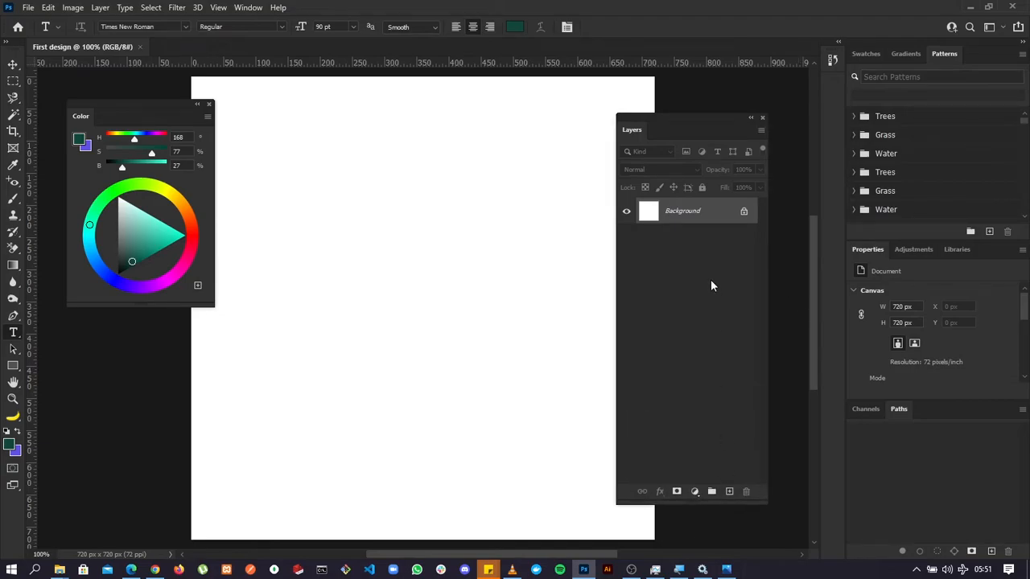
drag(673, 119, 706, 105)
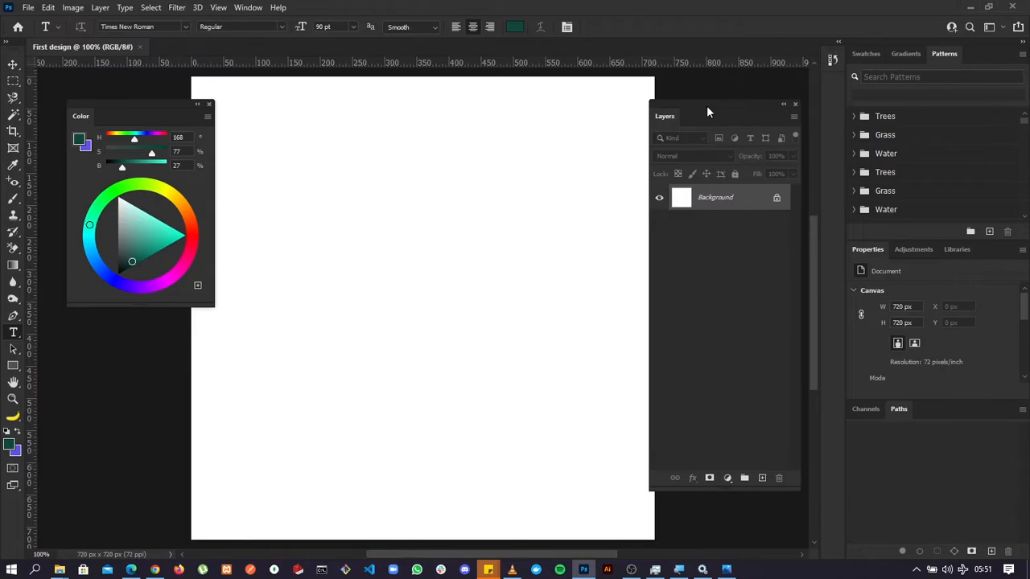
drag(149, 104, 125, 105)
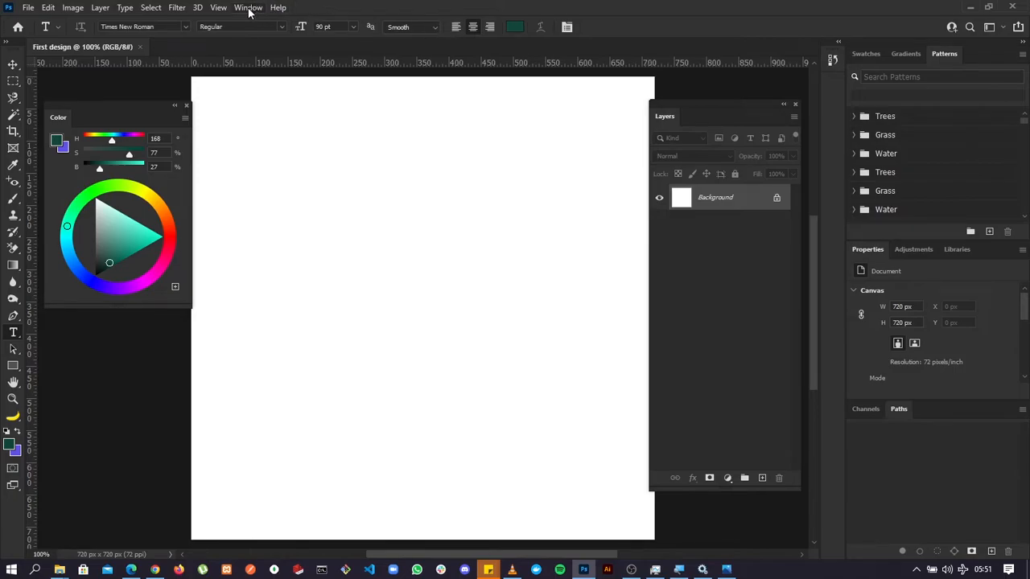
Return the floating Color and Layers panels to their docks by resetting the Essentials workspace.
click(249, 9)
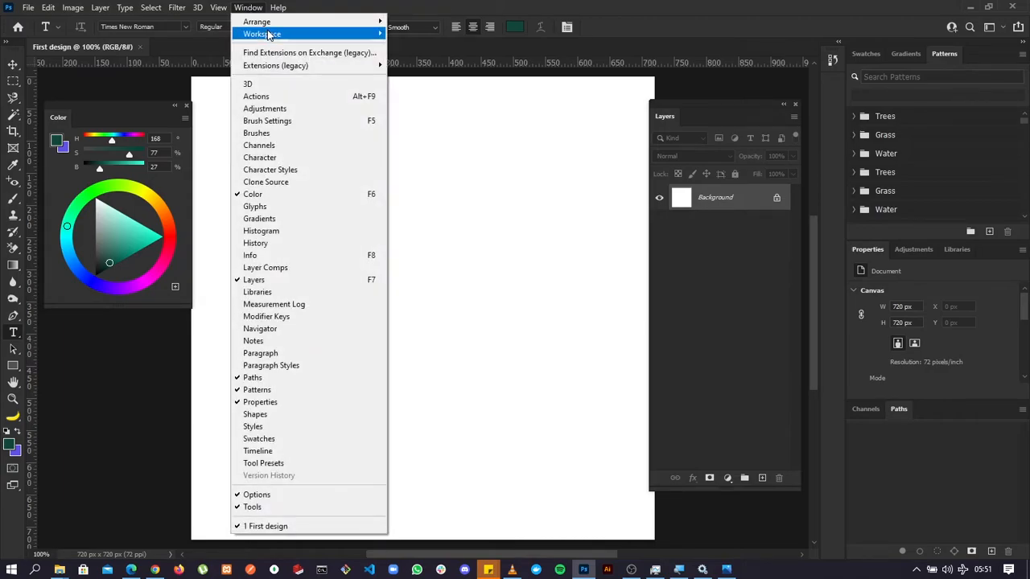
mouse_move(274, 34)
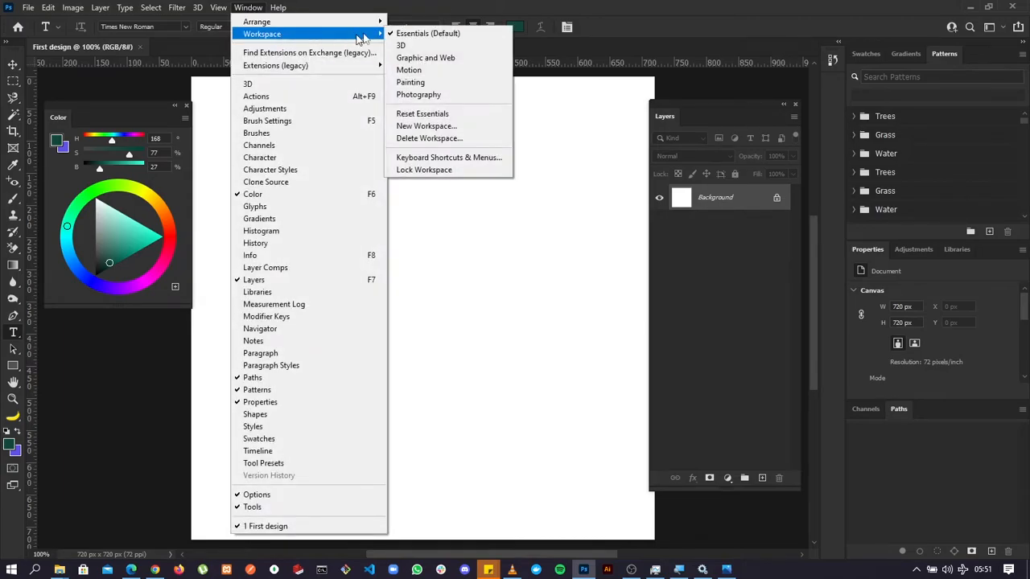
click(423, 115)
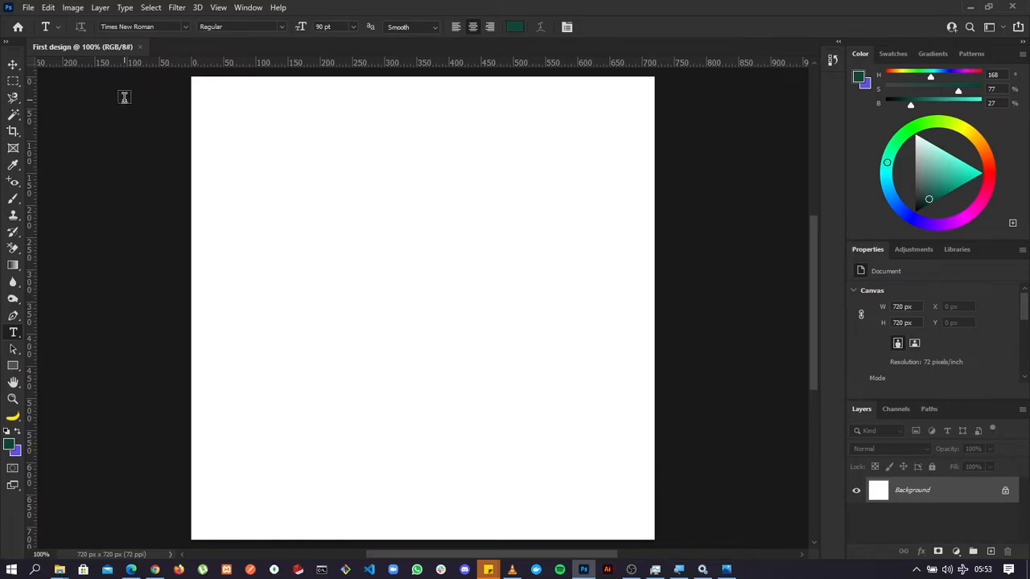
Place the image pexels-pixabay-38630.jpg from the Downloads folder onto the canvas at its fitted size, with the Move tool active.
click(13, 66)
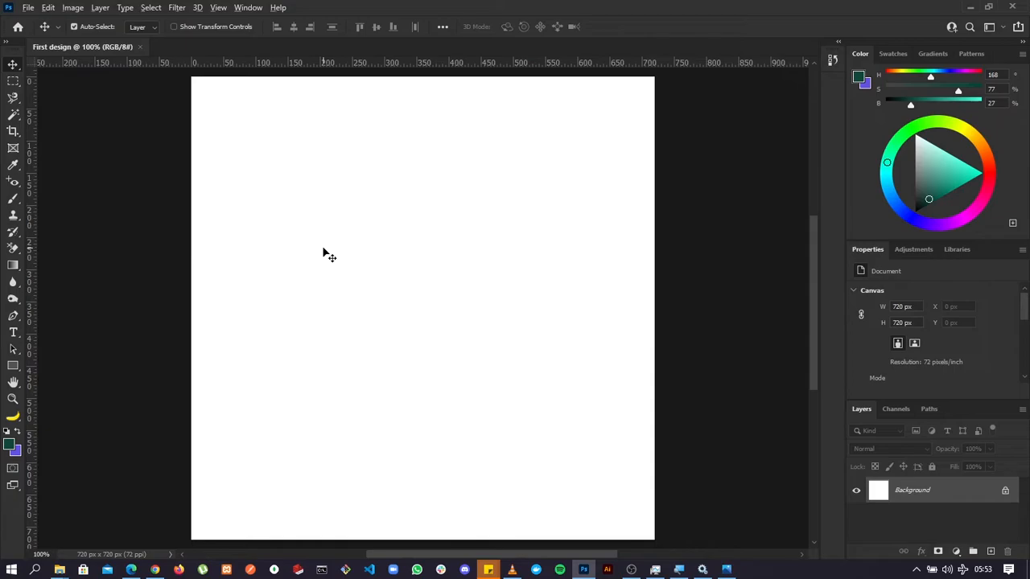
key(alt+Tab)
key(alt+Tab)
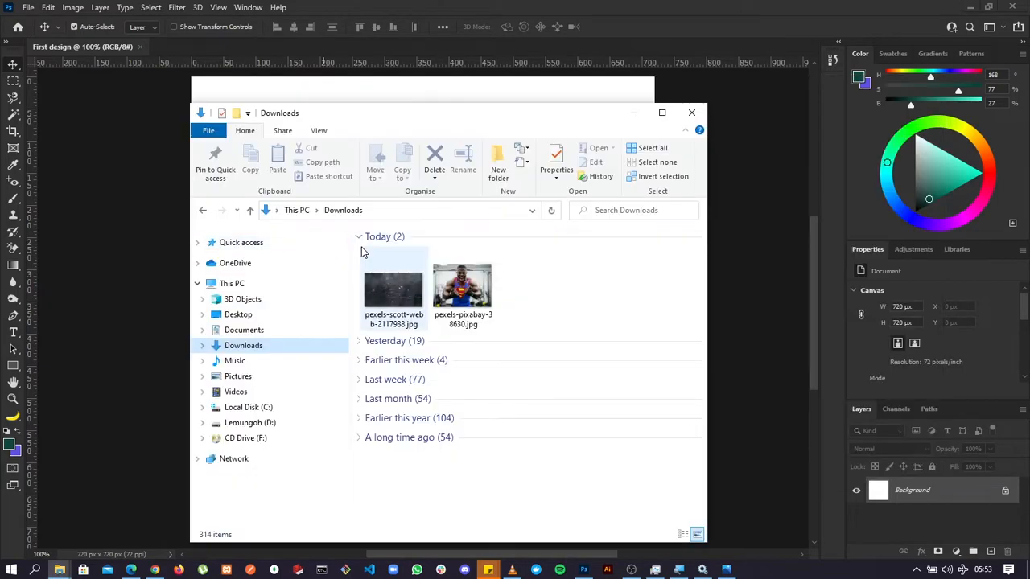
drag(449, 131, 540, 134)
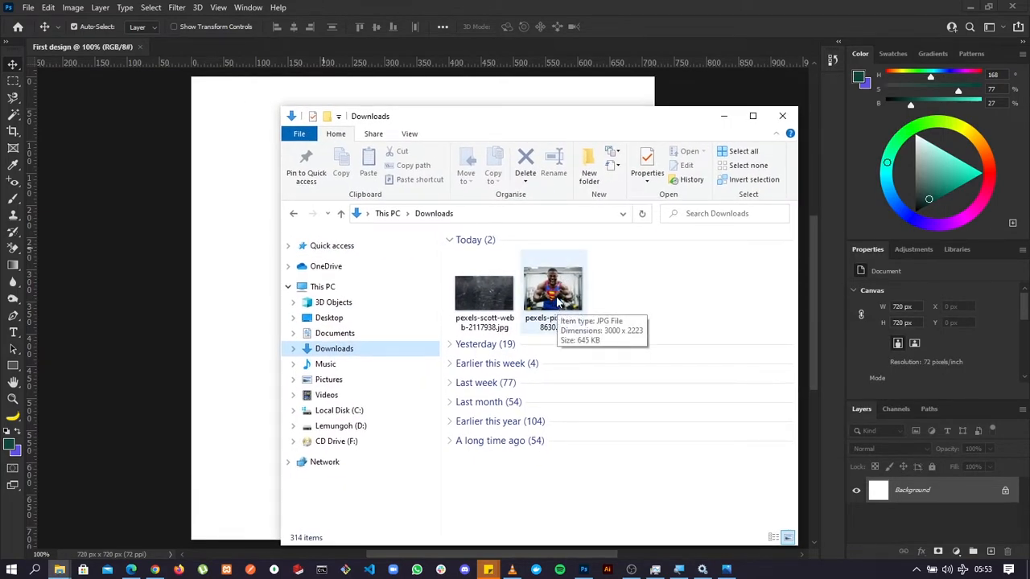
drag(557, 301, 249, 290)
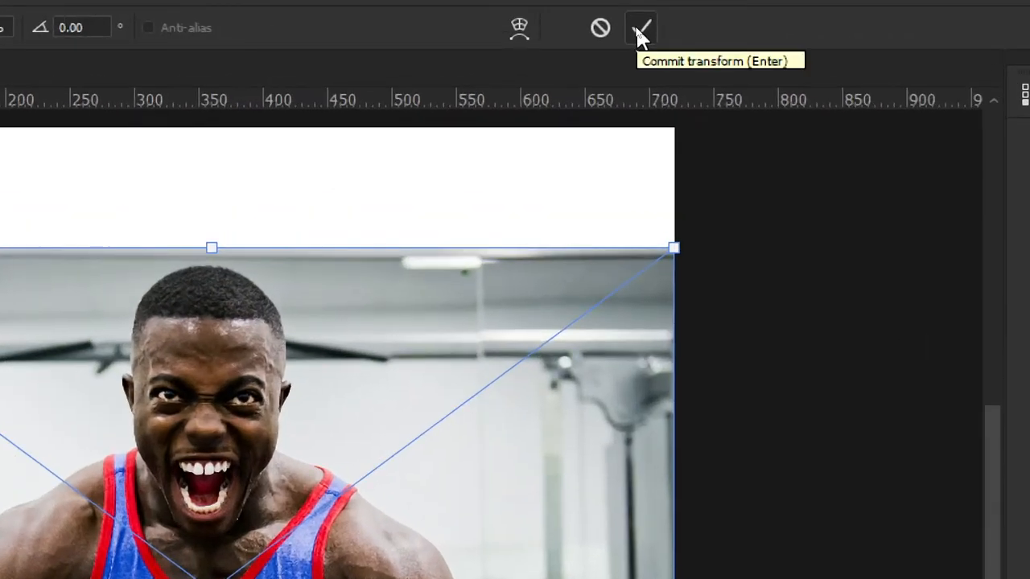
click(637, 28)
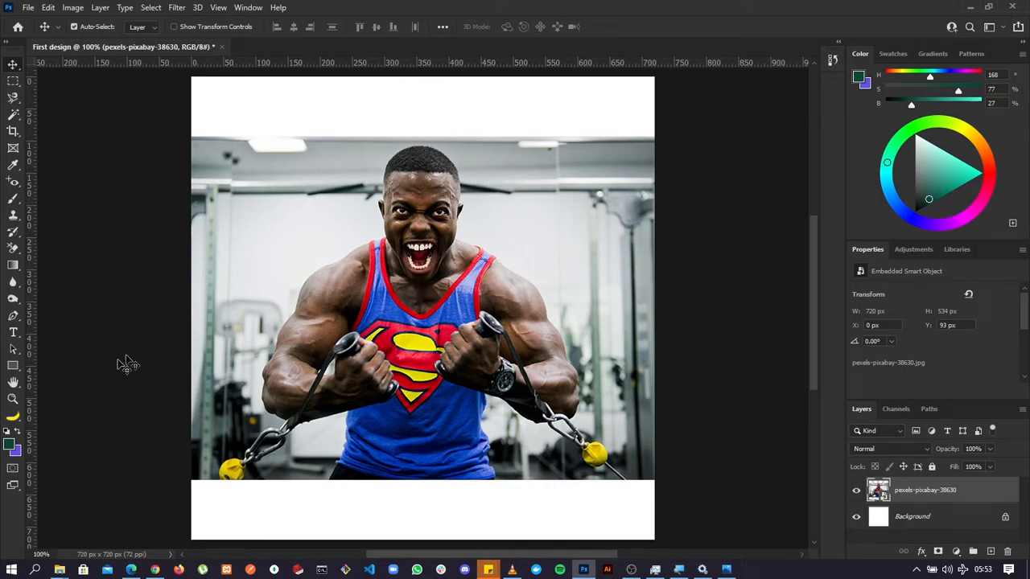
Zoom out from the photo to 33.3% with the Zoom tool.
click(14, 400)
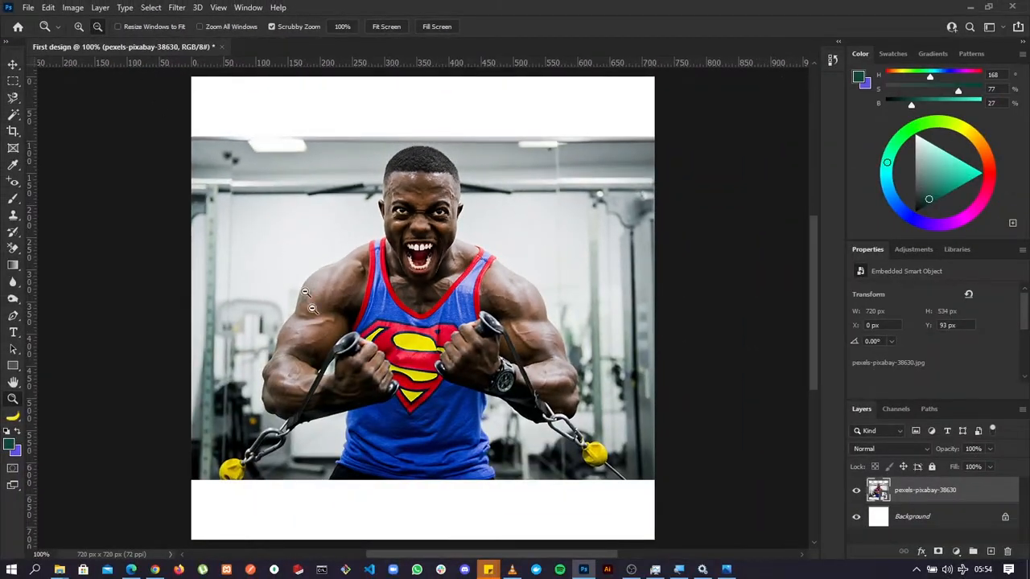
click(406, 392)
click(406, 392)
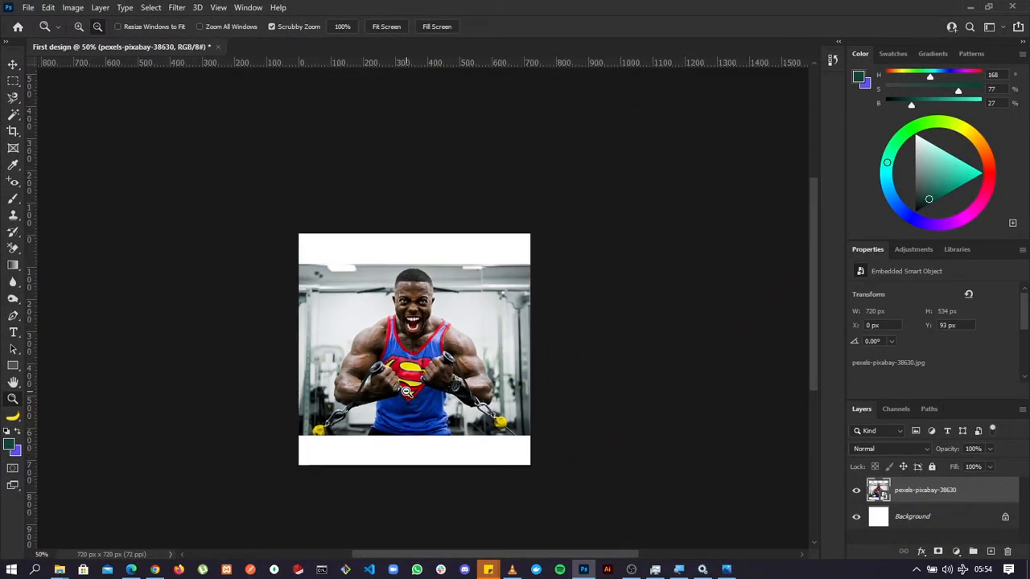
click(406, 391)
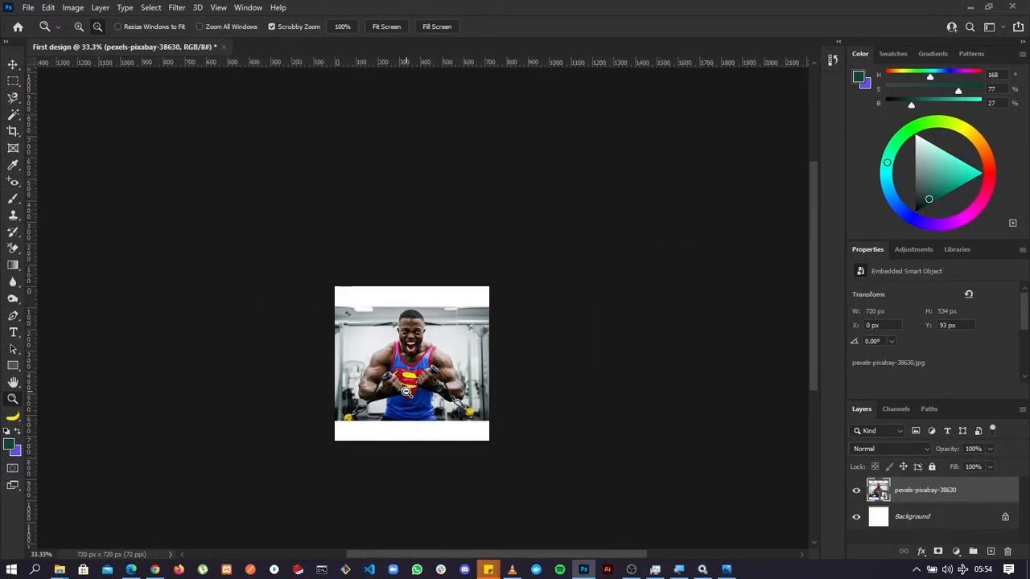
Switch the Zoom tool to zooming in and magnify the man's upper body to 200%.
click(78, 28)
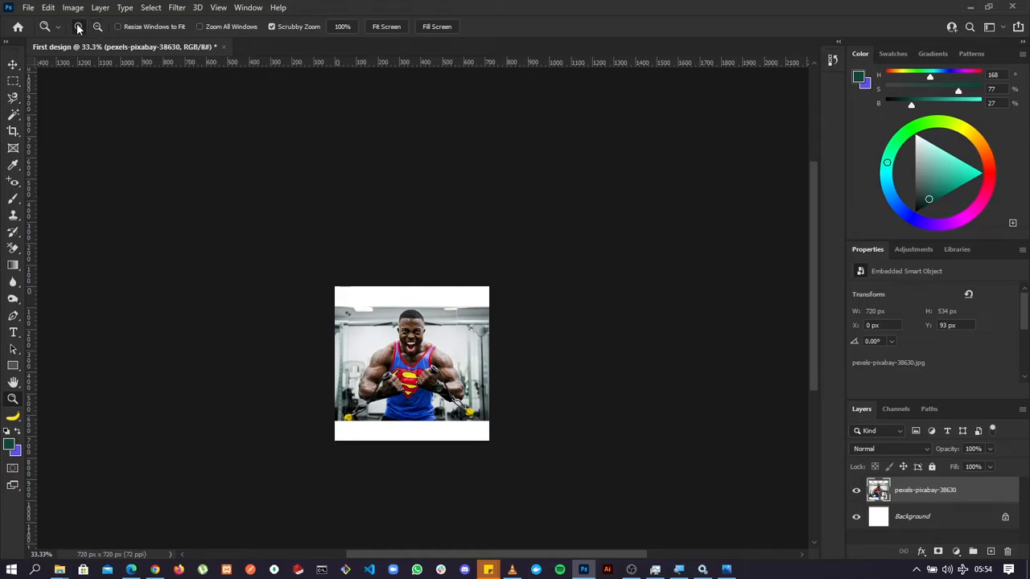
click(425, 381)
click(424, 381)
click(390, 354)
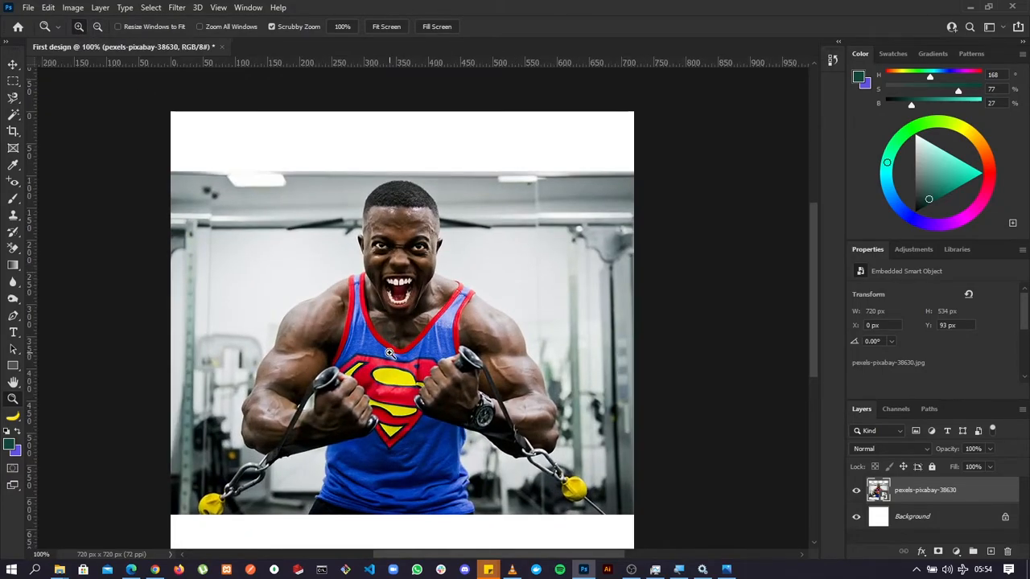
click(389, 354)
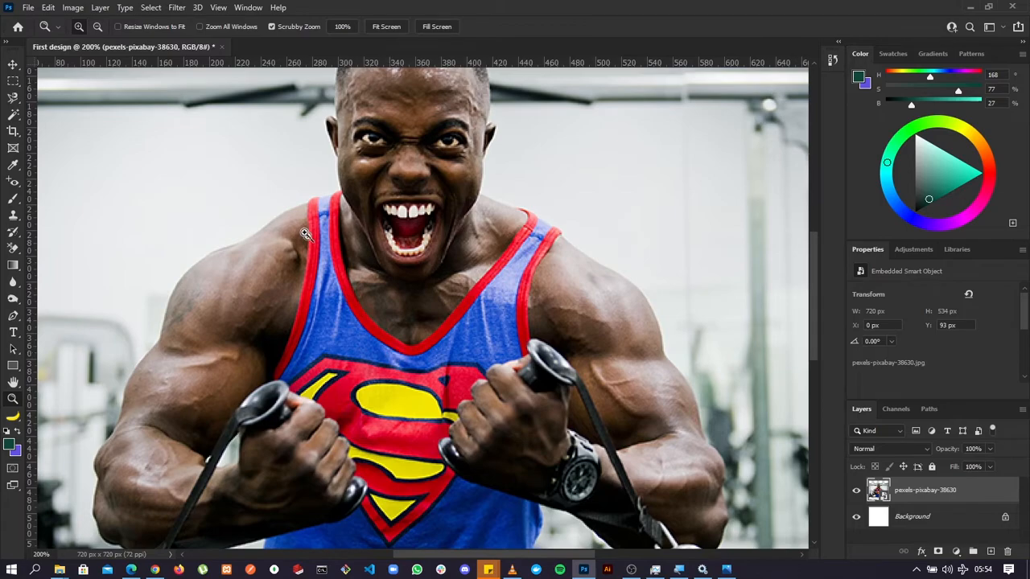
Temporarily reverse the Zoom tool to reach 100%, magnify the chest to 300%, and return to 100%.
key(alt)
alt+click(385, 299)
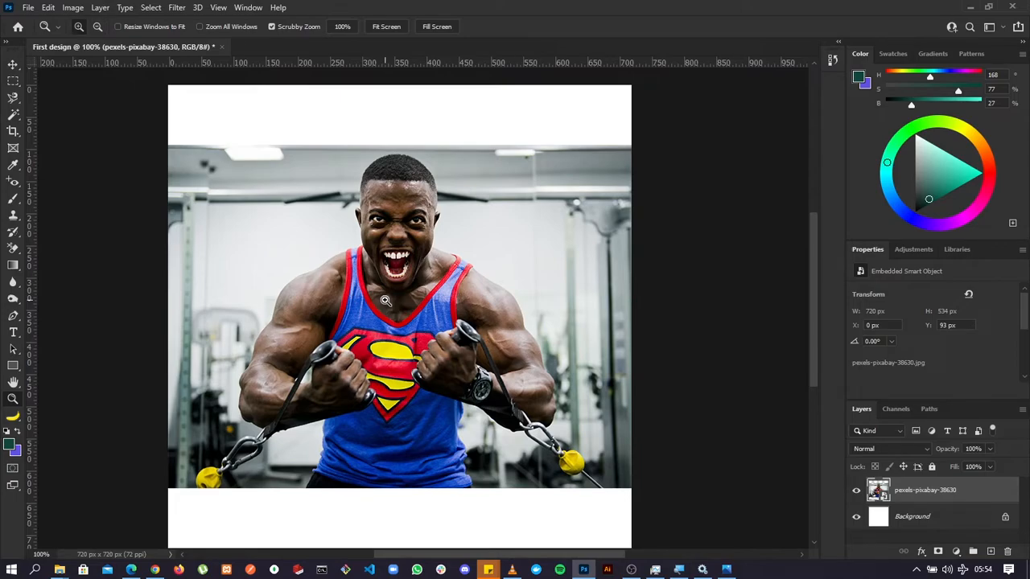
click(384, 299)
click(385, 299)
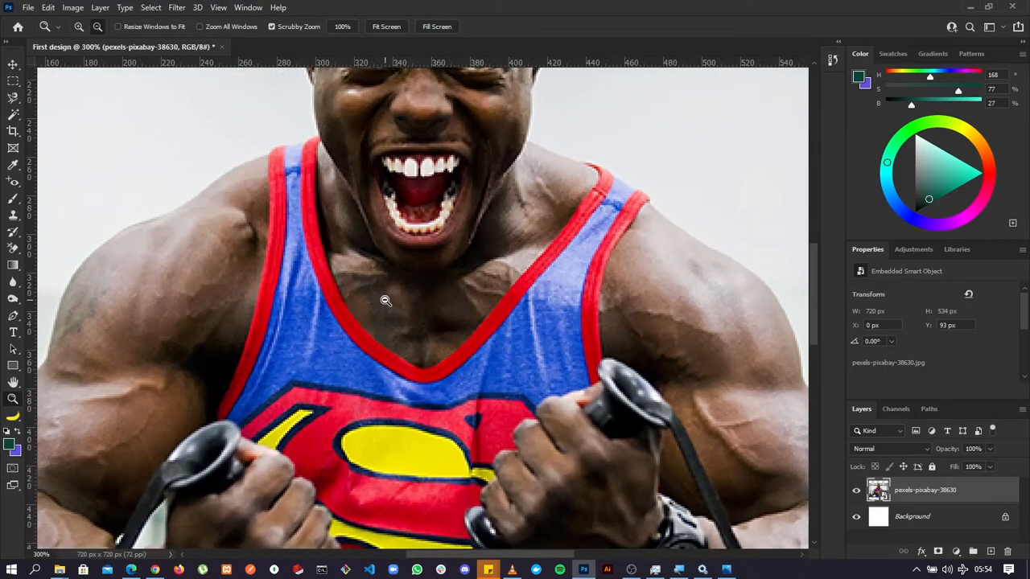
alt+click(384, 299)
alt+click(384, 299)
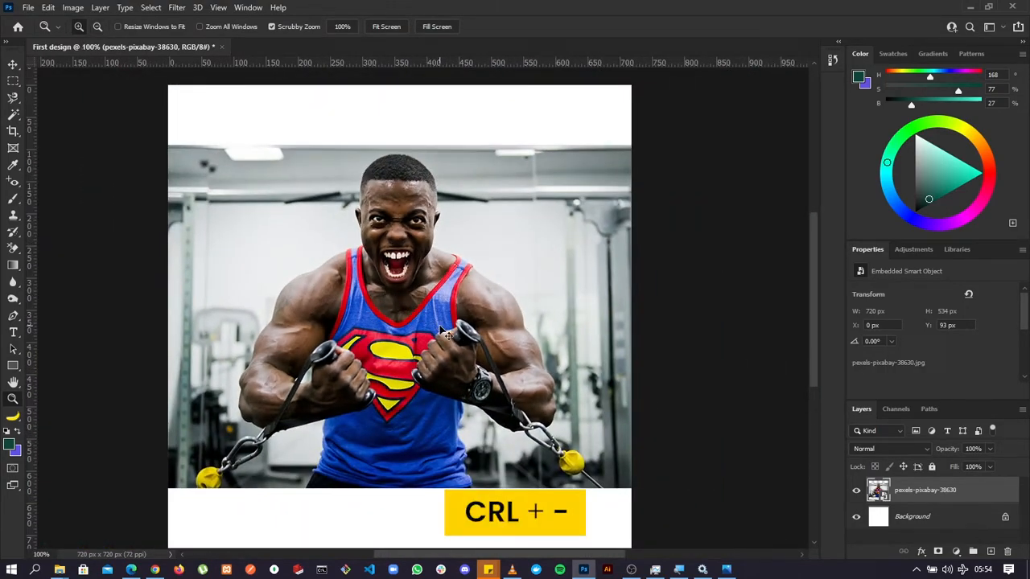
Step the document view out to 33.3% and back in to 100%.
key(ctrl+minus)
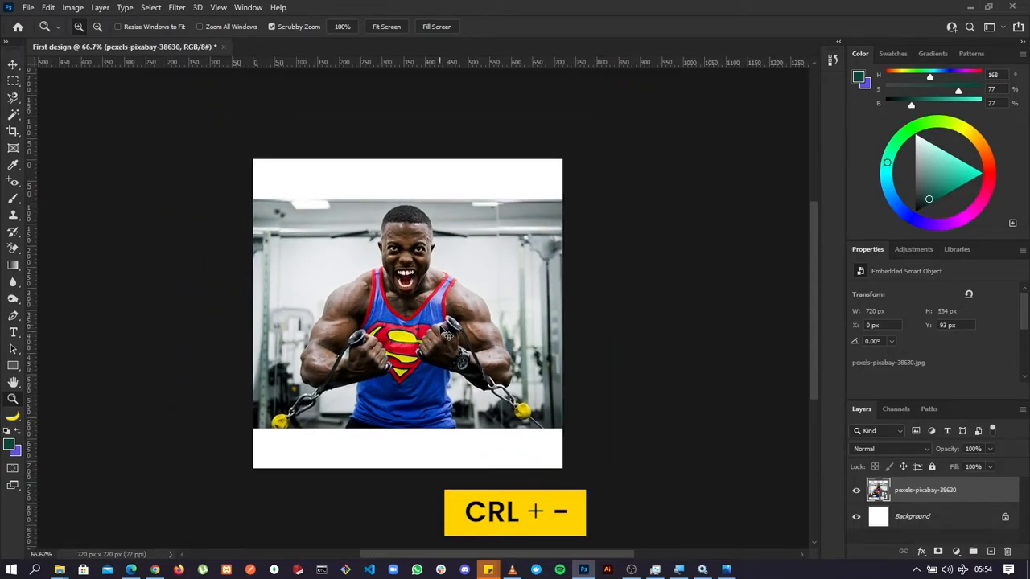
key(ctrl+minus)
key(ctrl+minus)
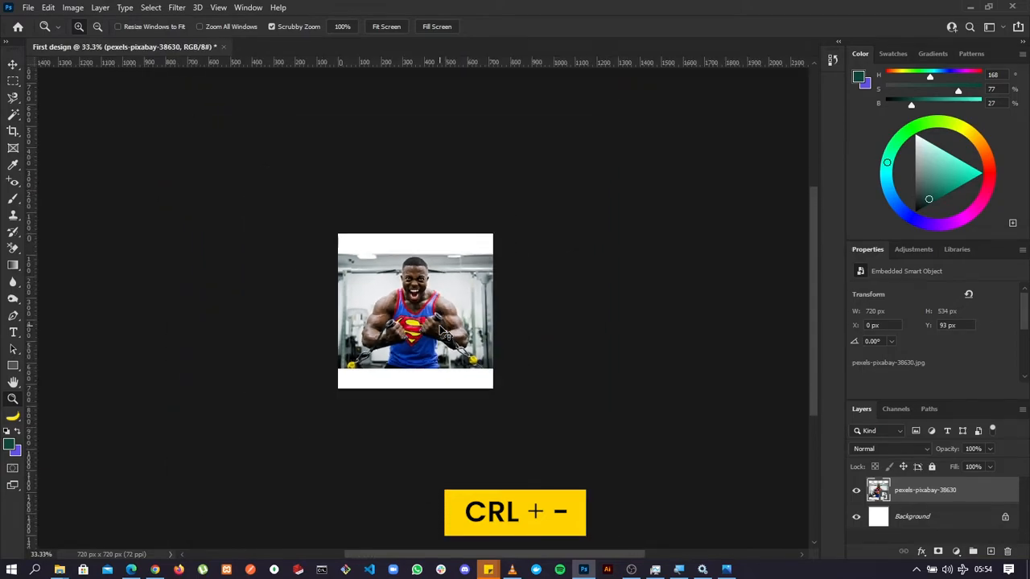
key(ctrl+plus)
key(ctrl+plus)
key(ctrl+plus)
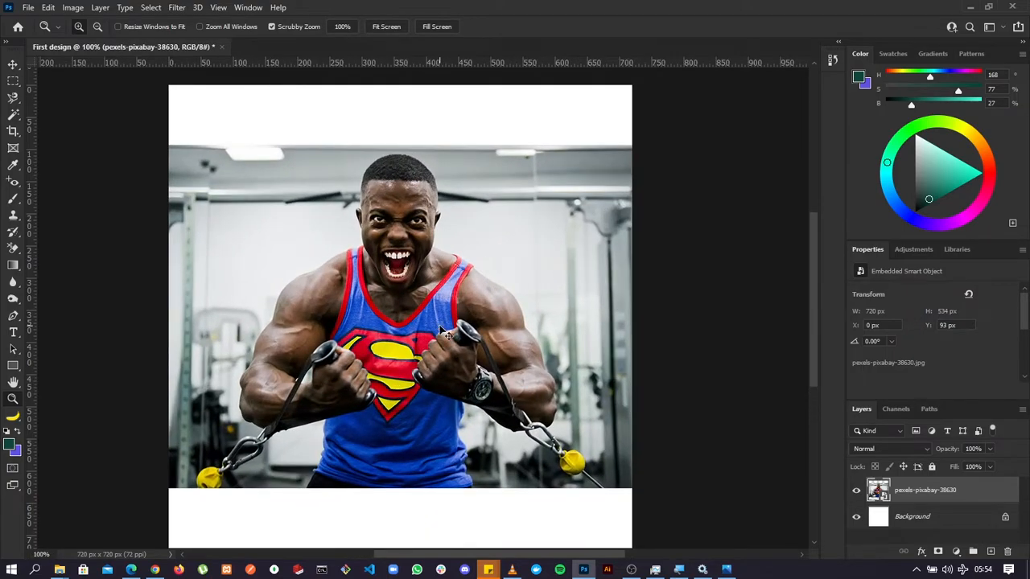
Fit the document to the screen, compare that with a 50% view, and leave the zoom at 66.7%.
key(ctrl+0)
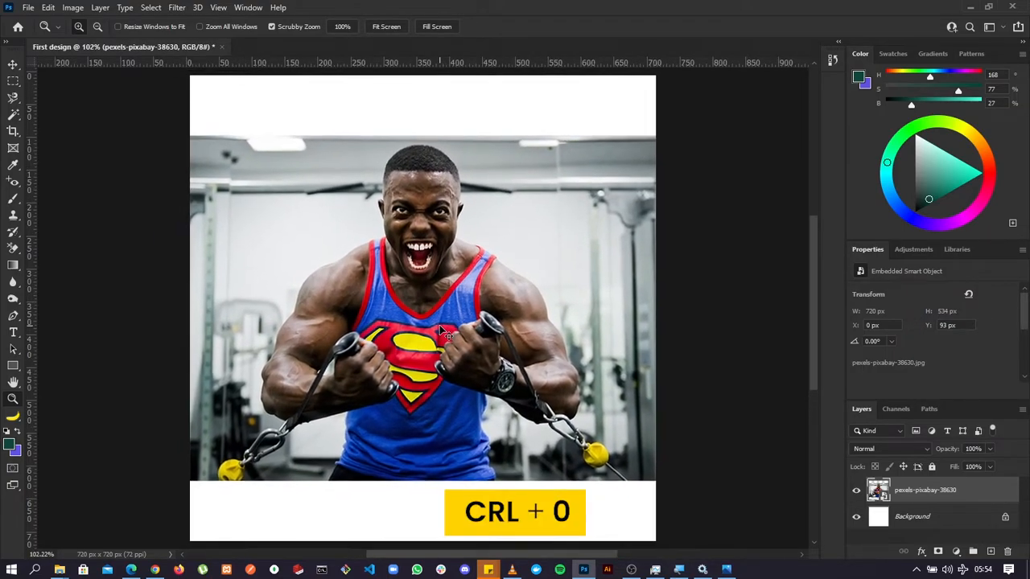
key(ctrl+minus)
key(ctrl+minus)
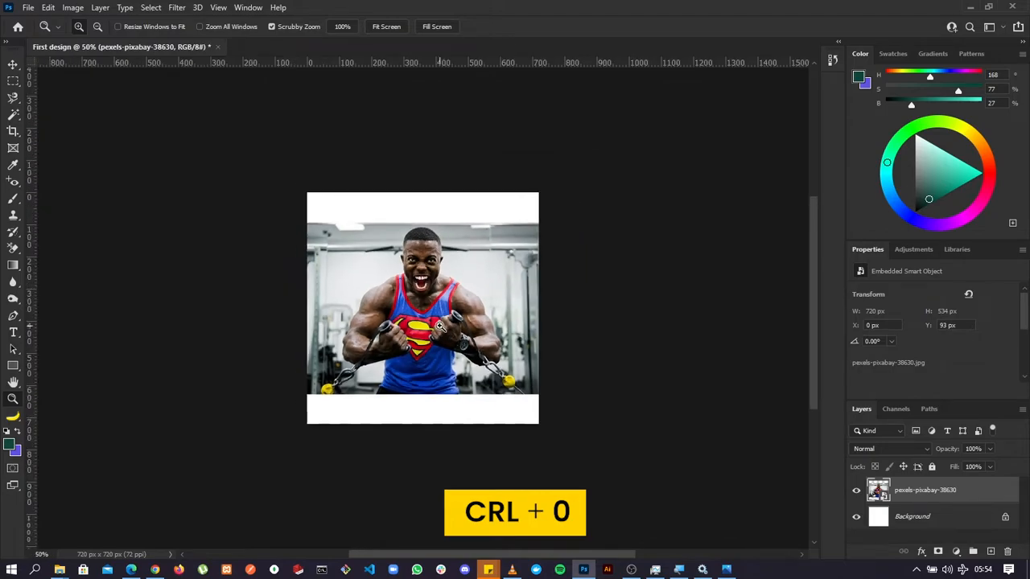
key(ctrl+0)
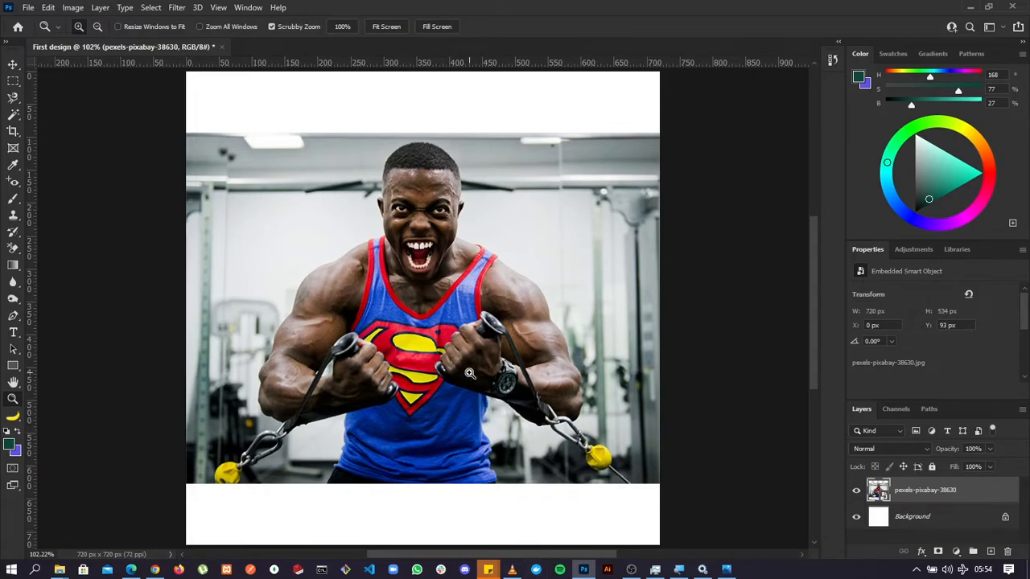
key(ctrl+minus)
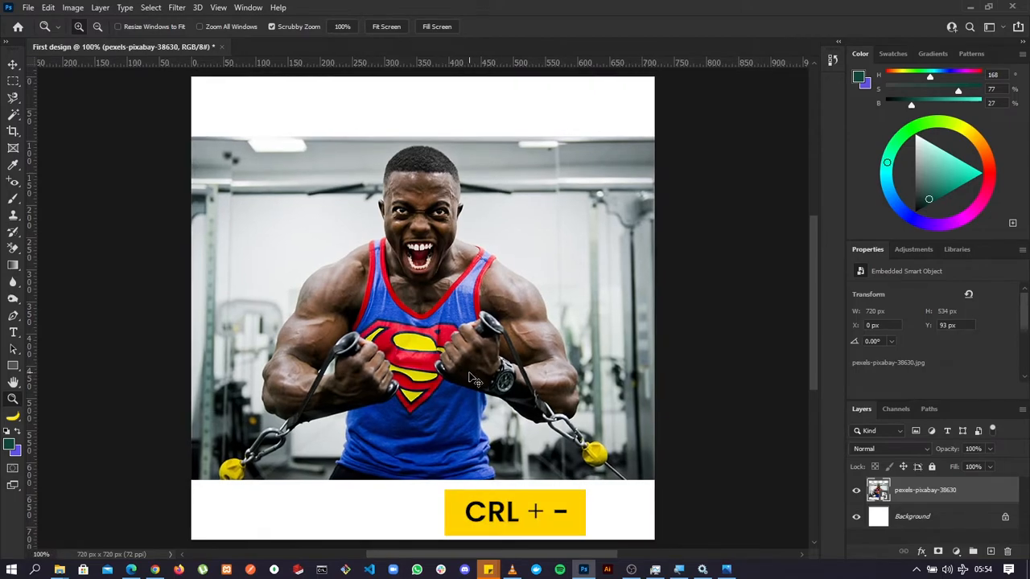
key(ctrl+minus)
Reposition the photo on the canvas with the Move tool, ending at X 0 px and Y 105 px.
key(v)
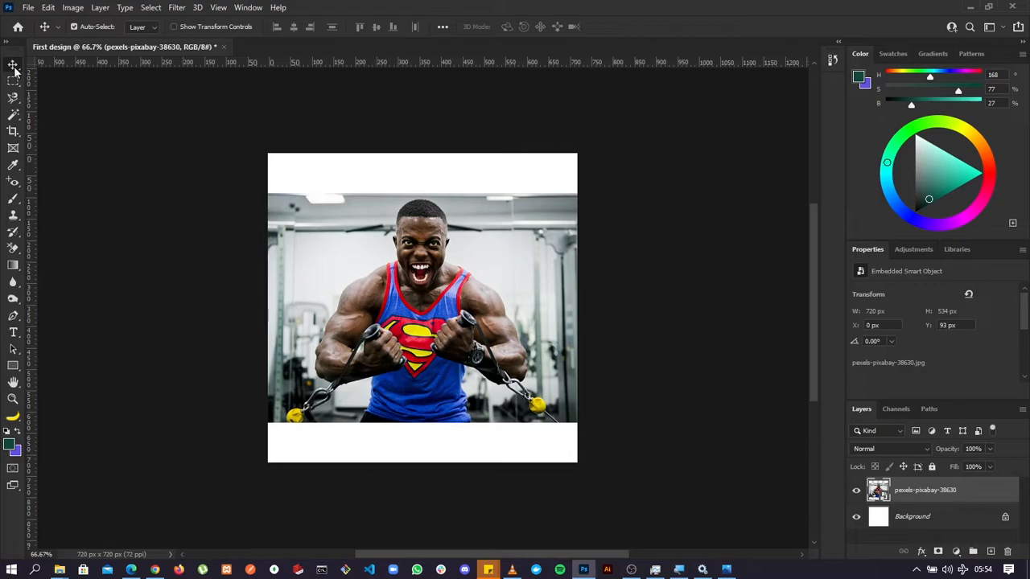
drag(360, 314, 424, 326)
drag(410, 241, 412, 210)
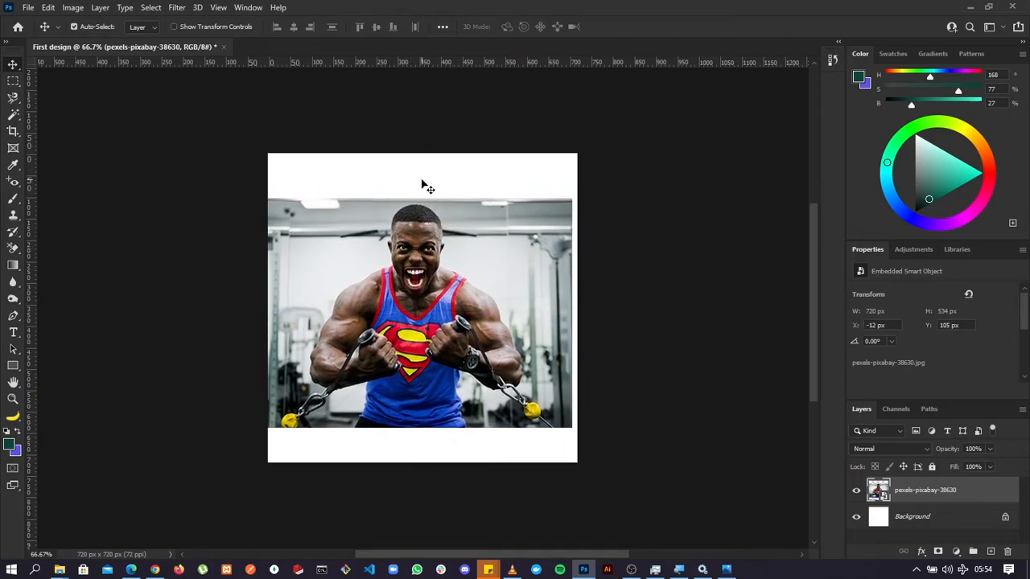
click(422, 184)
drag(428, 381, 433, 381)
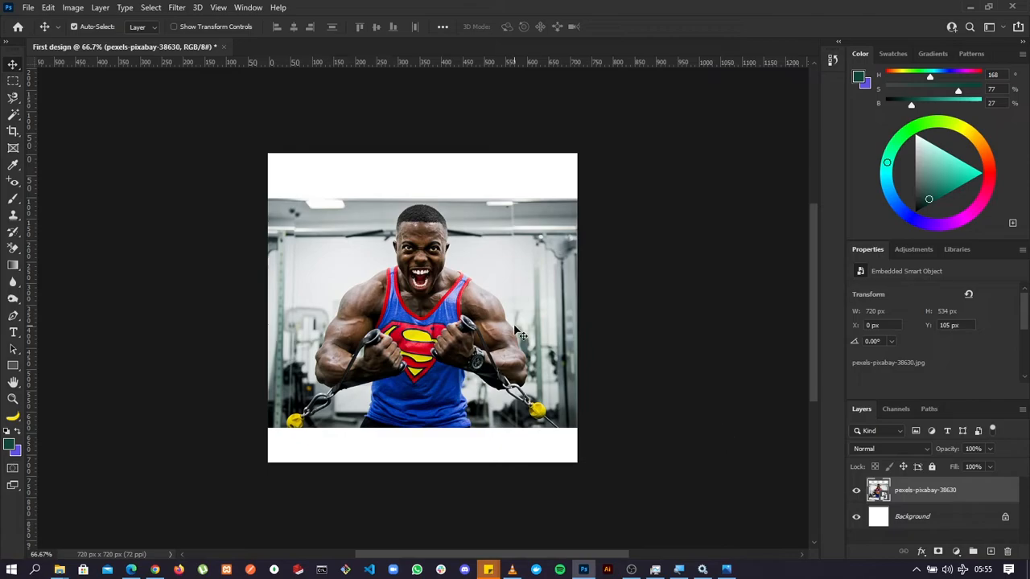
Deselect the photo layer, select it again on the canvas, and move the photo down to Y 120 px.
click(690, 349)
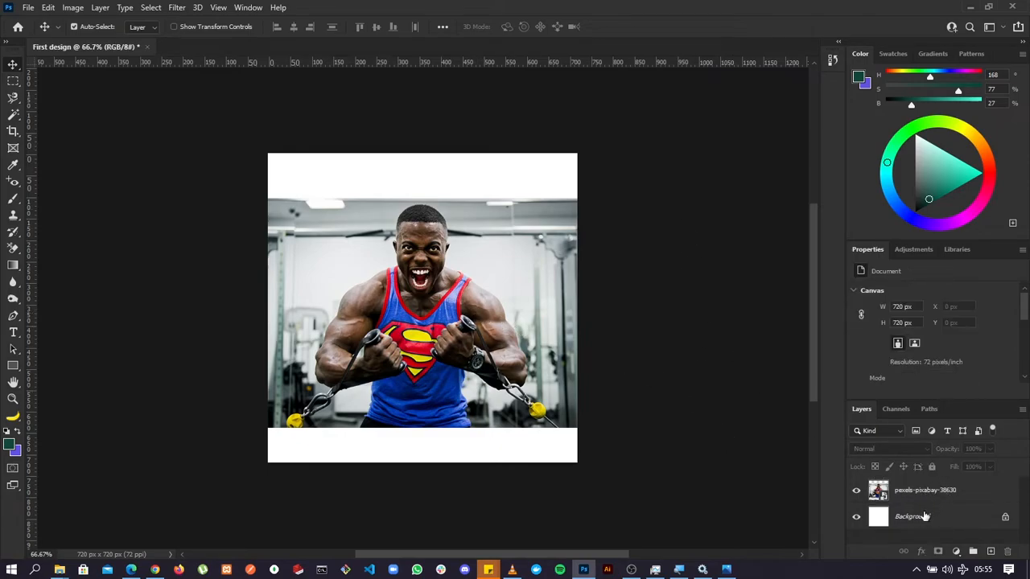
click(443, 313)
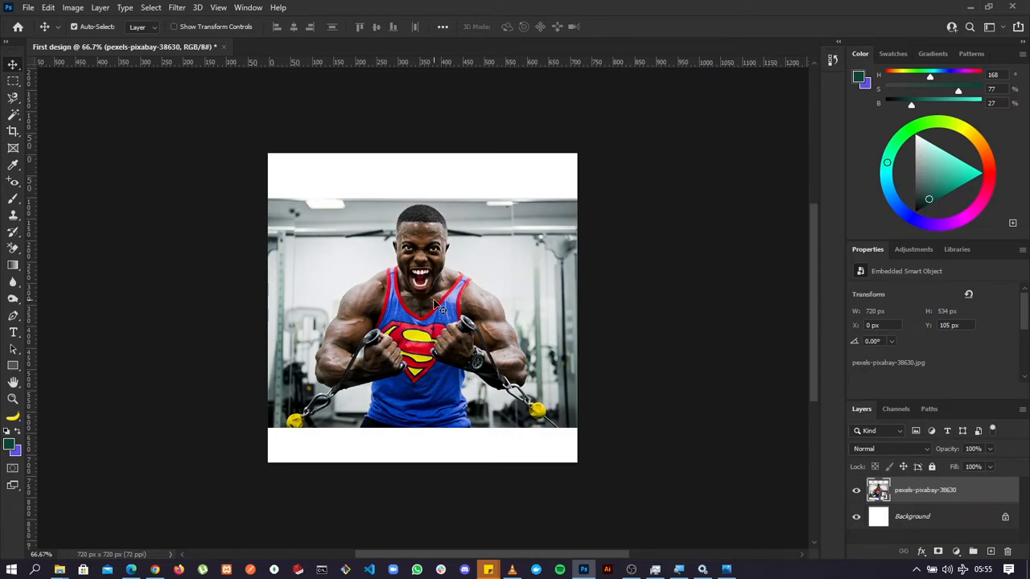
drag(433, 301, 435, 319)
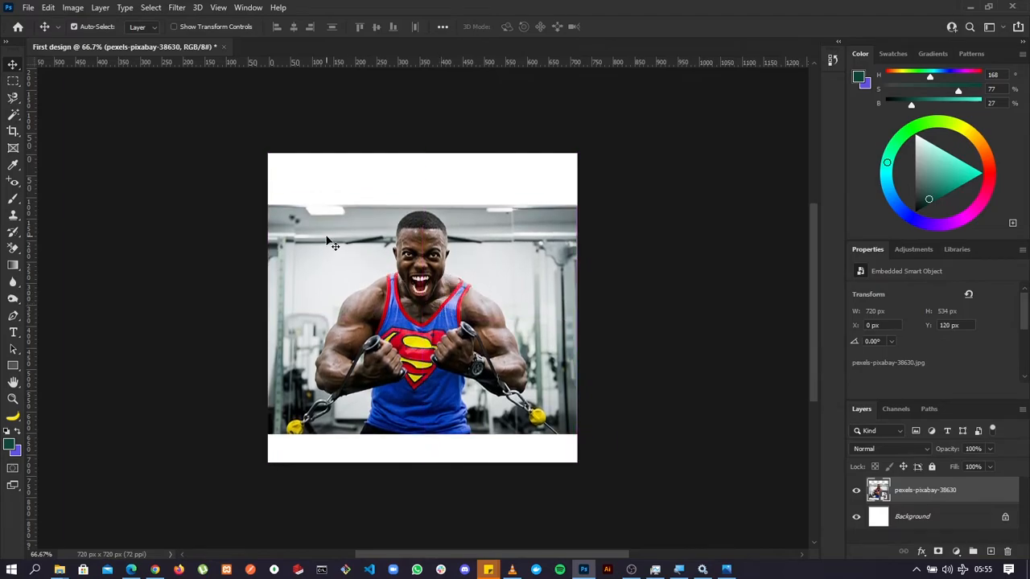
Scale the photo proportionally to 33.10% with Free Transform so it covers the whole canvas, and apply the transform.
key(ctrl)
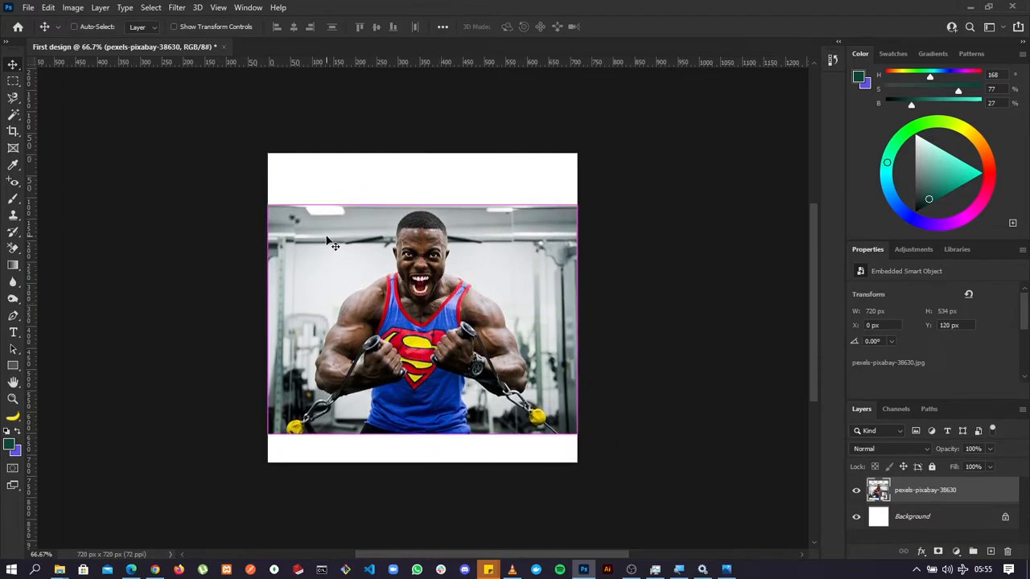
key(ctrl+t)
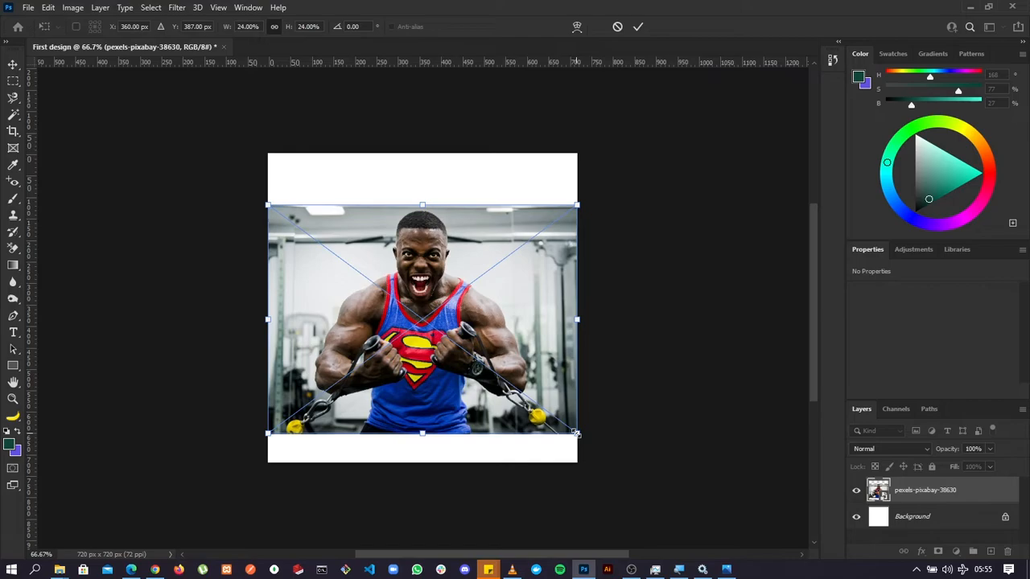
drag(576, 433, 650, 487)
drag(543, 413, 529, 351)
drag(634, 427, 670, 465)
drag(580, 391, 572, 398)
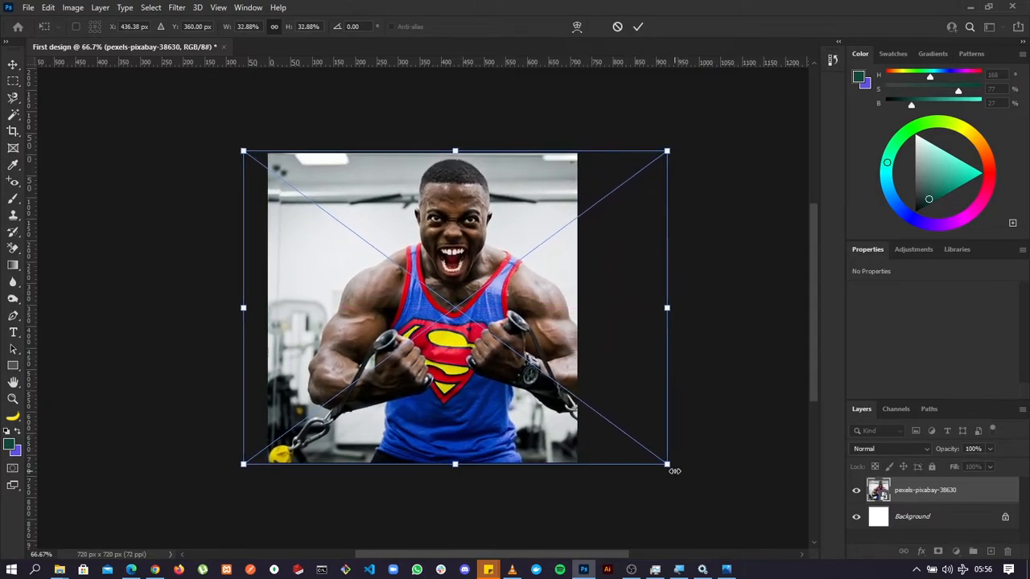
drag(667, 464, 669, 466)
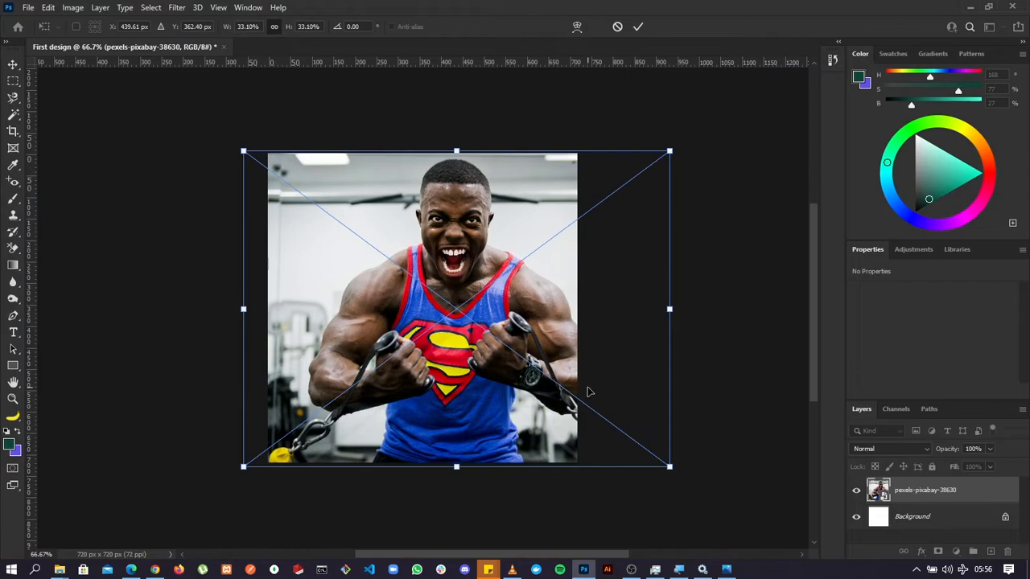
click(638, 27)
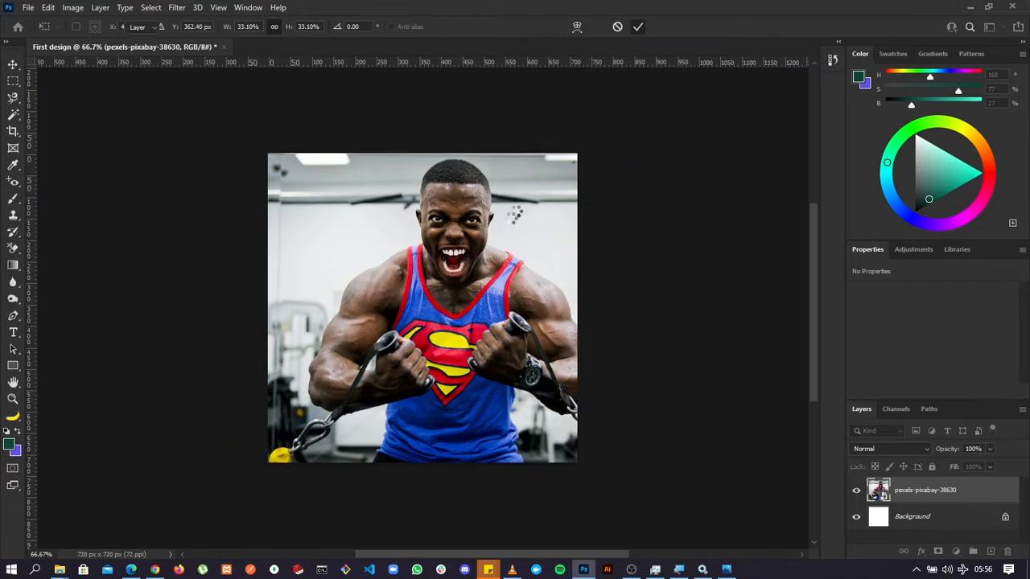
Center the man on the canvas by moving and nudging the enlarged photo to X -133 px and Y -13 px.
drag(505, 298, 464, 290)
key(Down)
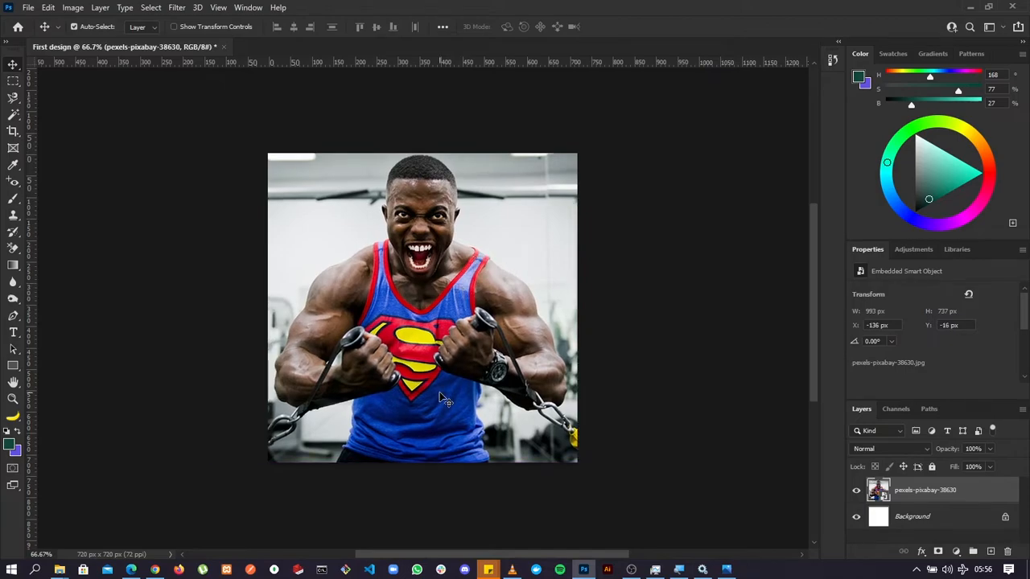
key(Left)
key(Down)
key(Down)
key(Down)
key(Down)
key(Down)
key(Down)
key(Down)
key(Right)
key(Right)
key(Up)
key(Up)
key(Up)
key(Up)
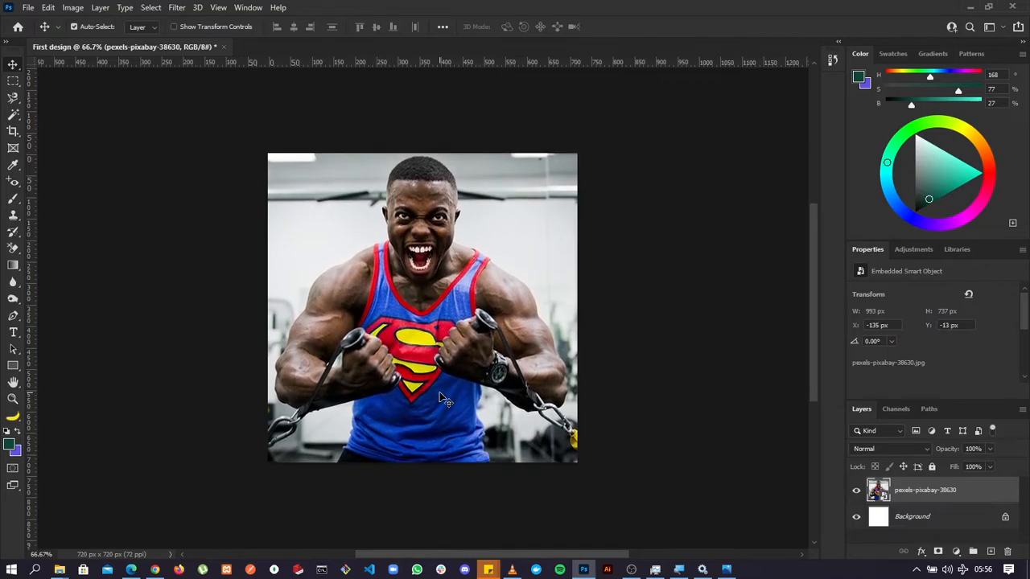
key(Left)
key(Right)
key(Right)
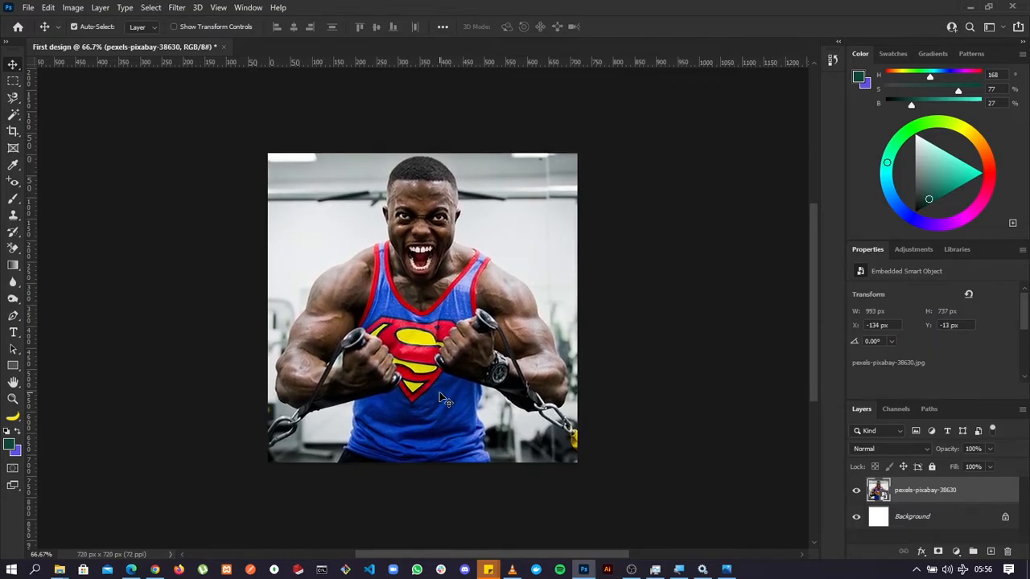
key(Right)
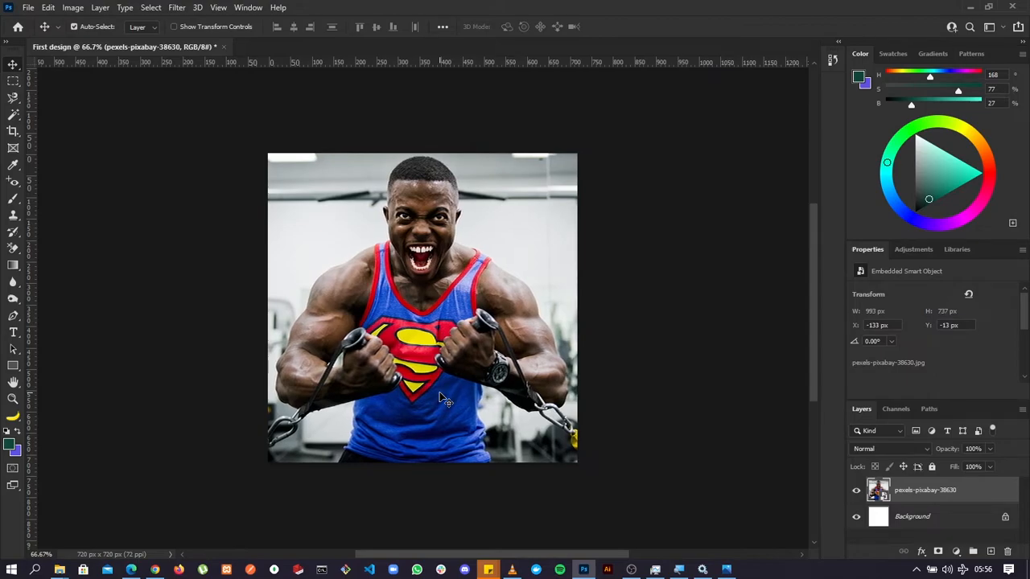
Review the composition fitted to the screen, at 100% and at 66.7%, and deselect the photo layer.
key(ctrl+0)
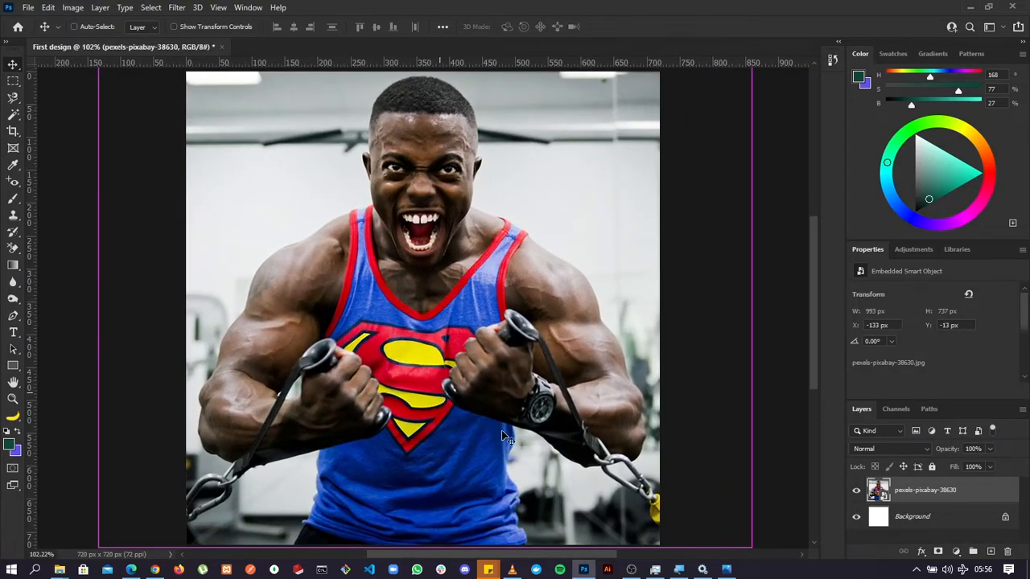
key(ctrl+1)
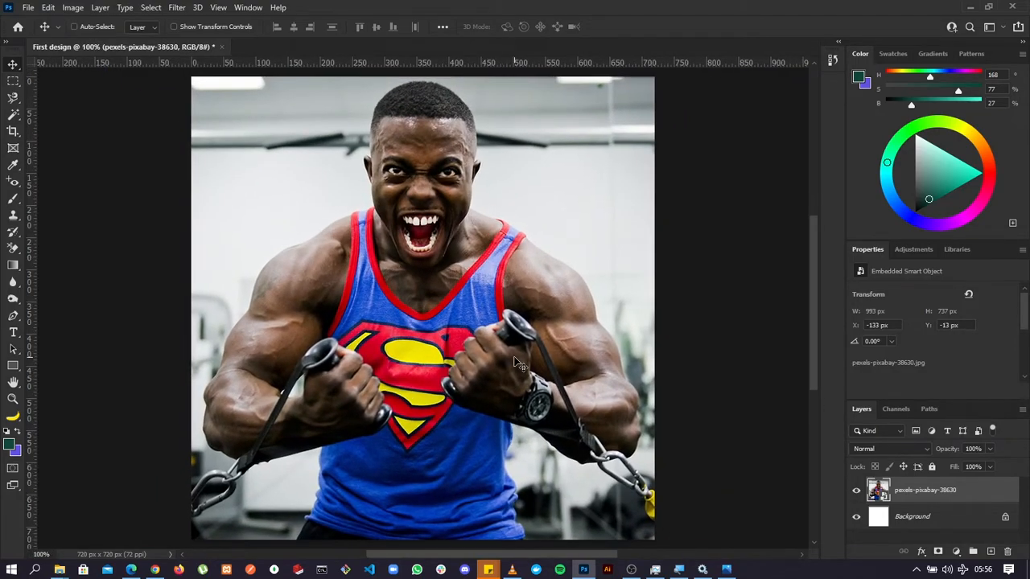
key(ctrl+minus)
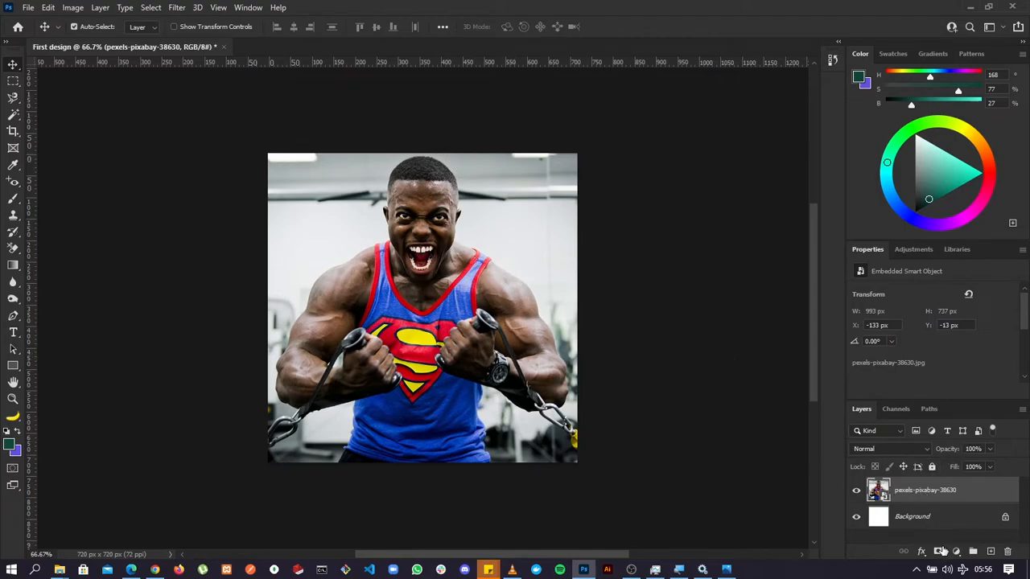
click(675, 405)
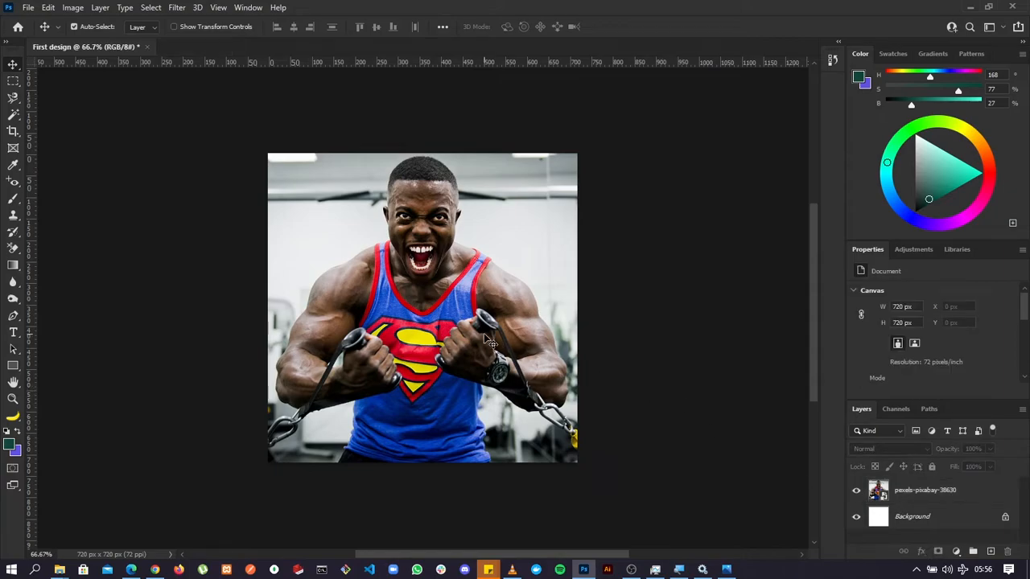
Add a Gradient Map adjustment layer above the pexels-pixabay-38630 photo layer and select its adjustment rather than its mask.
click(925, 491)
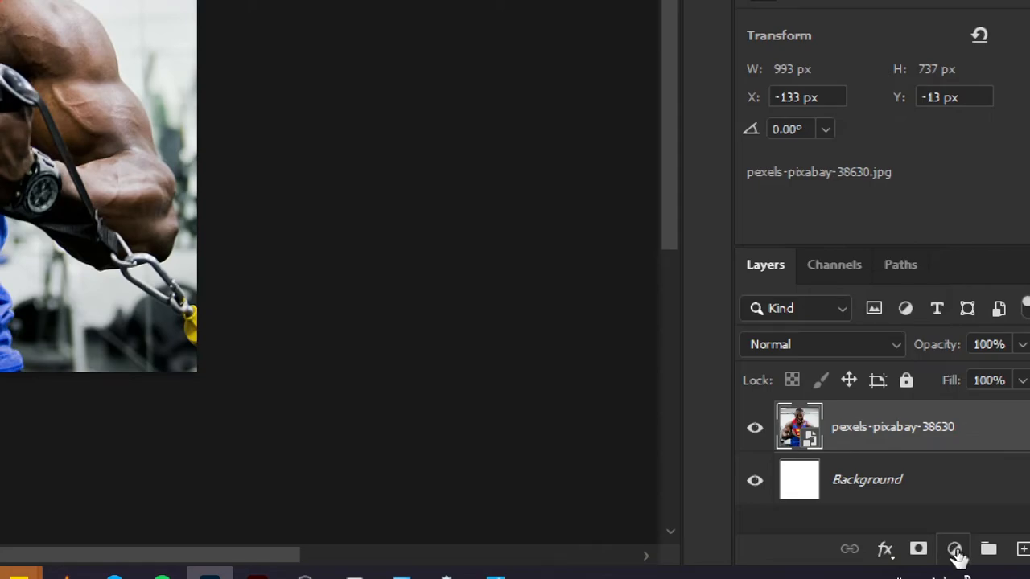
click(955, 551)
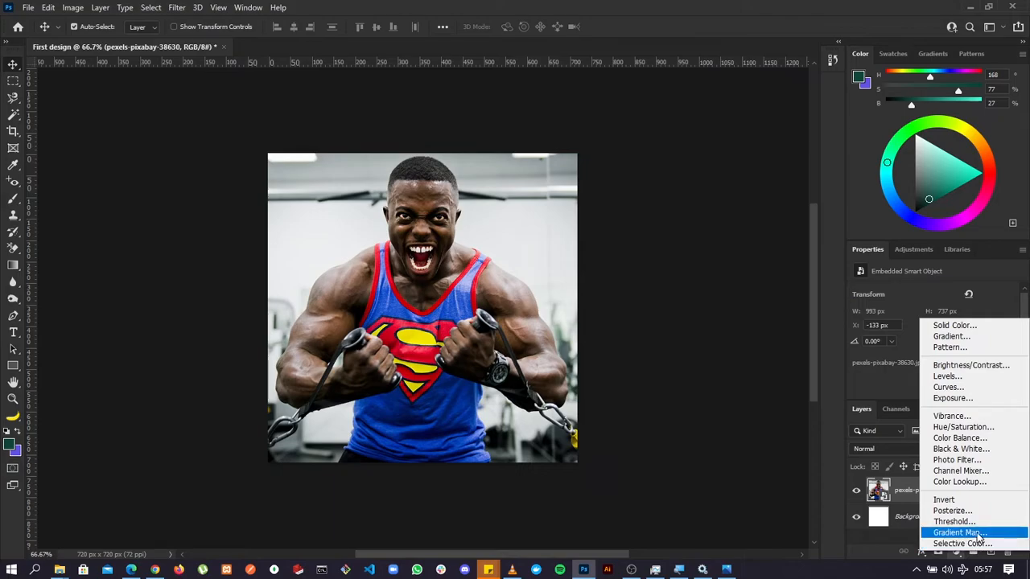
click(979, 535)
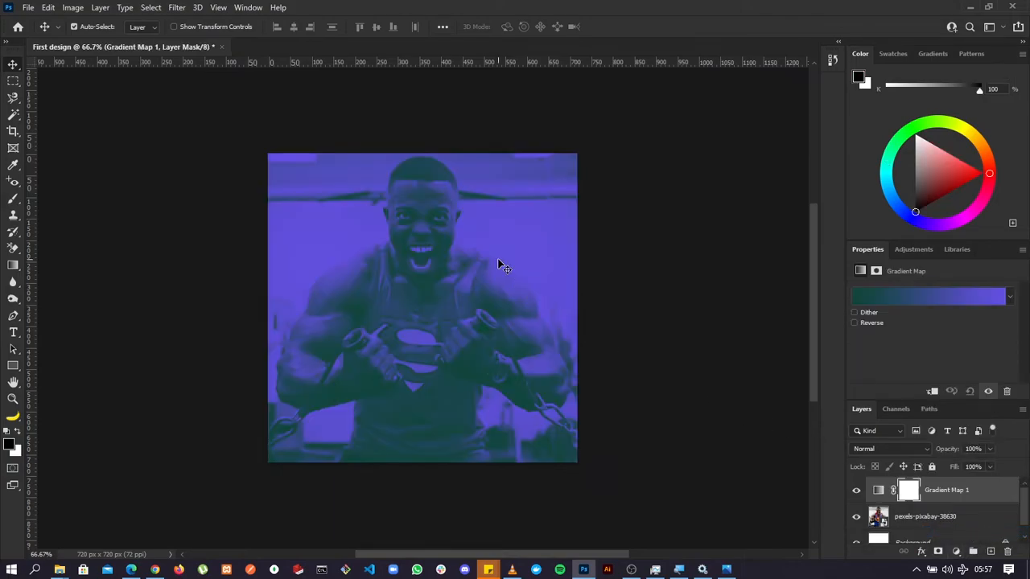
click(878, 491)
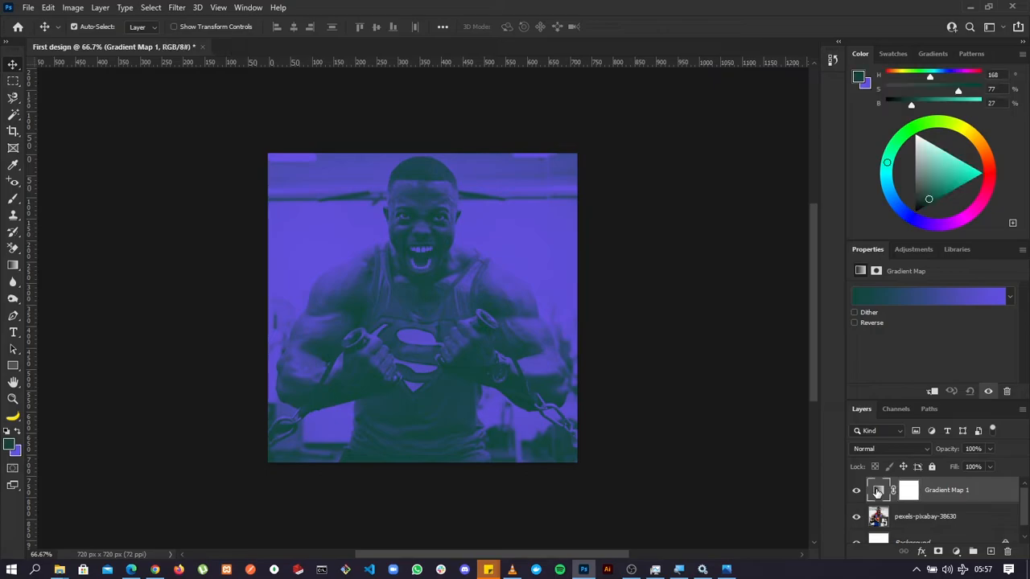
Open the gradient map's gradient for editing and set its starting color stop to dark navy blue #080f41.
click(882, 303)
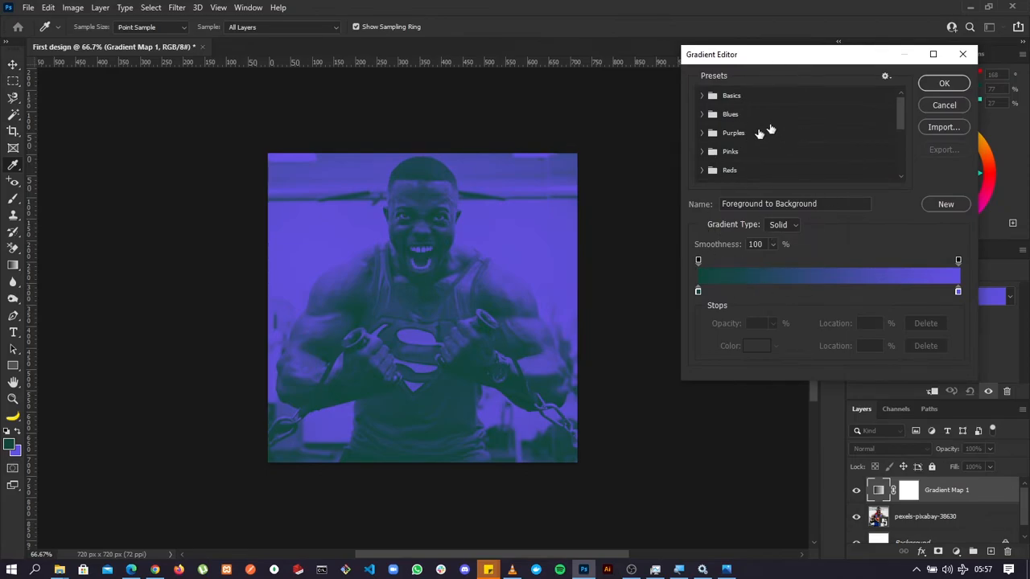
drag(762, 63, 728, 56)
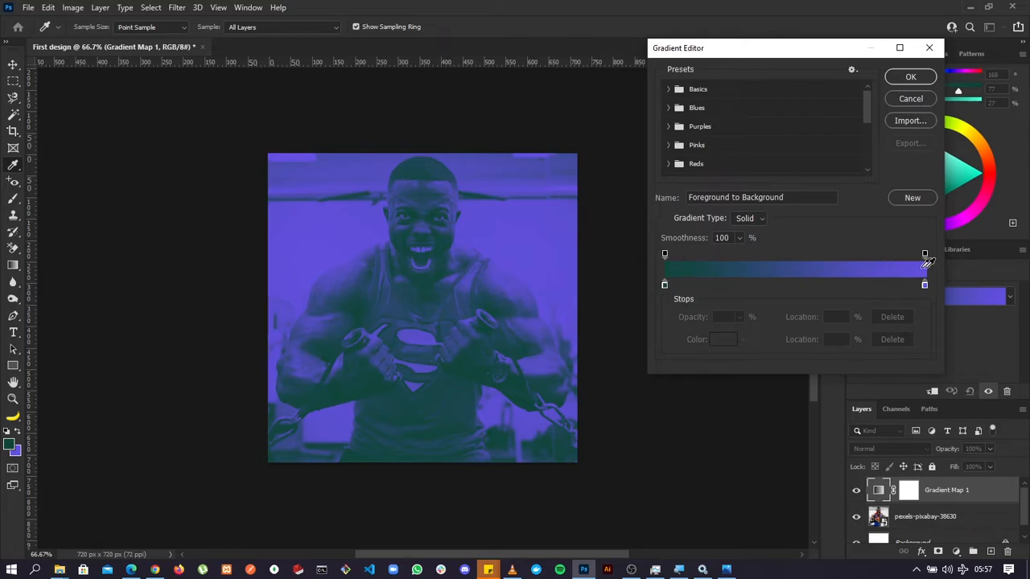
double_click(665, 285)
drag(424, 133, 662, 81)
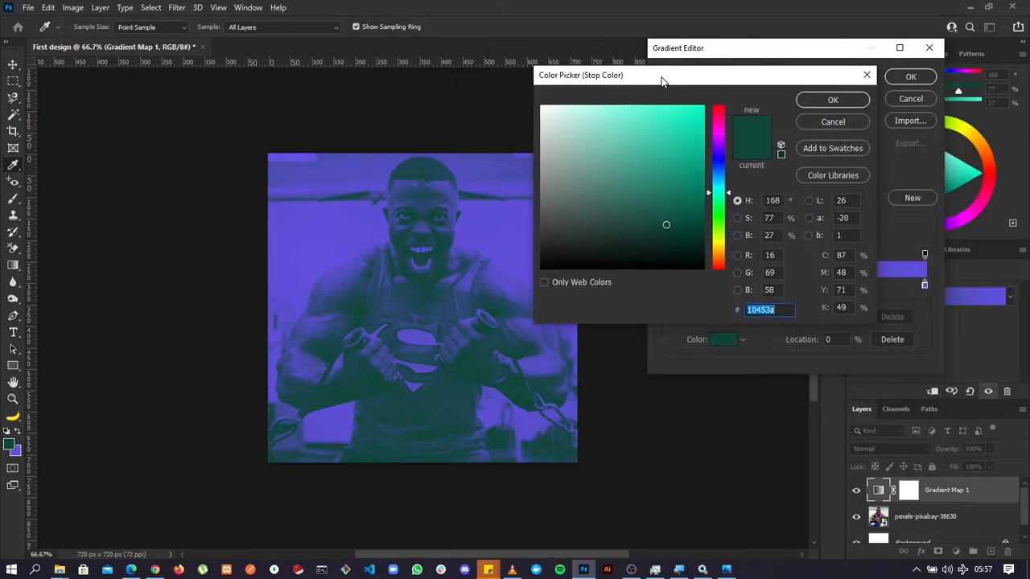
drag(719, 197, 718, 164)
mouse_move(667, 225)
mouse_down()
mouse_move(673, 214)
mouse_move(593, 121)
mouse_move(554, 133)
mouse_move(613, 172)
mouse_move(661, 170)
mouse_move(684, 228)
mouse_up()
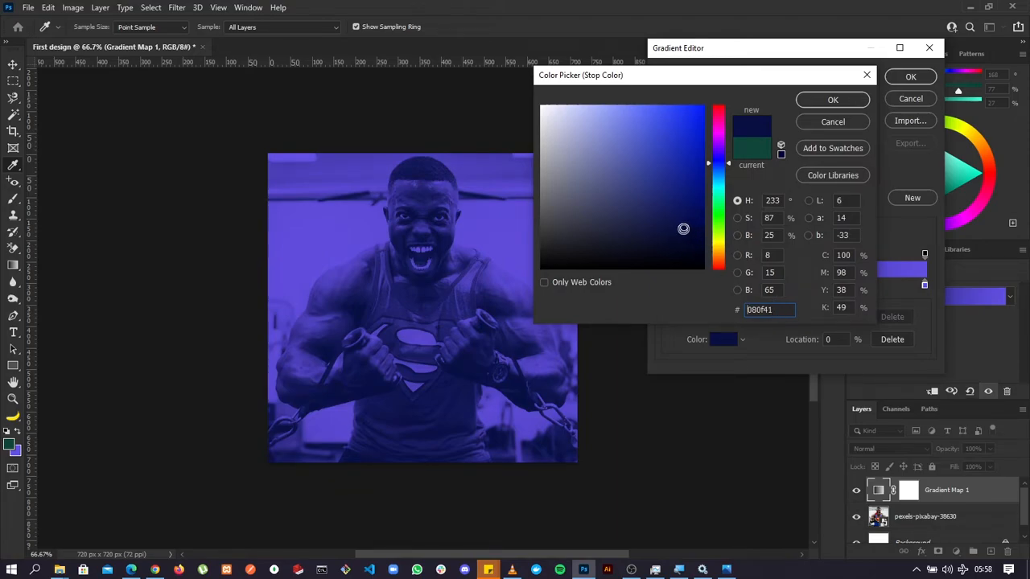
click(833, 100)
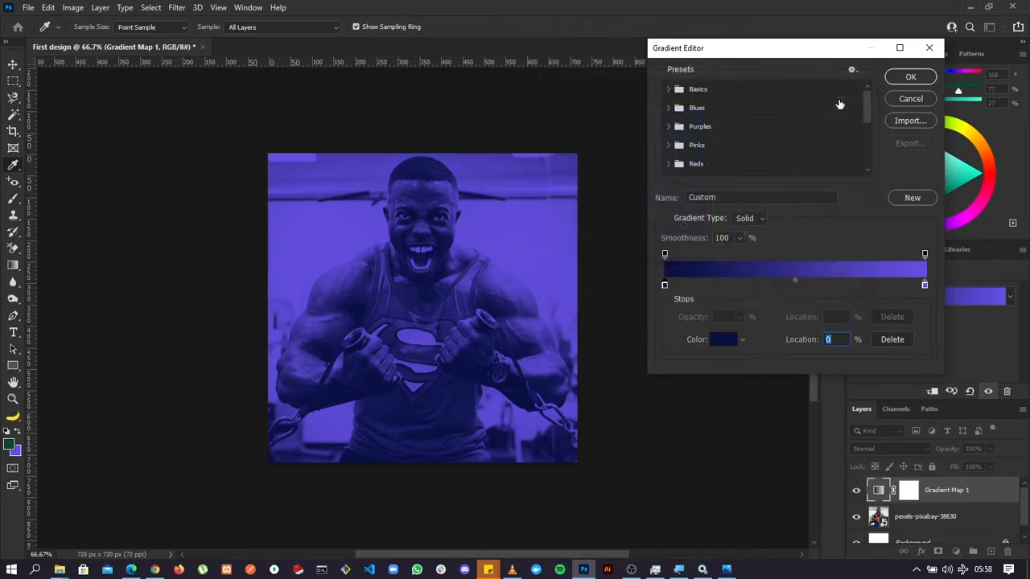
Set the gradient's ending color stop to violet-blue #563ee5 and apply the edited gradient.
double_click(925, 289)
mouse_move(641, 118)
mouse_down()
mouse_move(619, 131)
mouse_move(641, 143)
mouse_move(660, 122)
mouse_up()
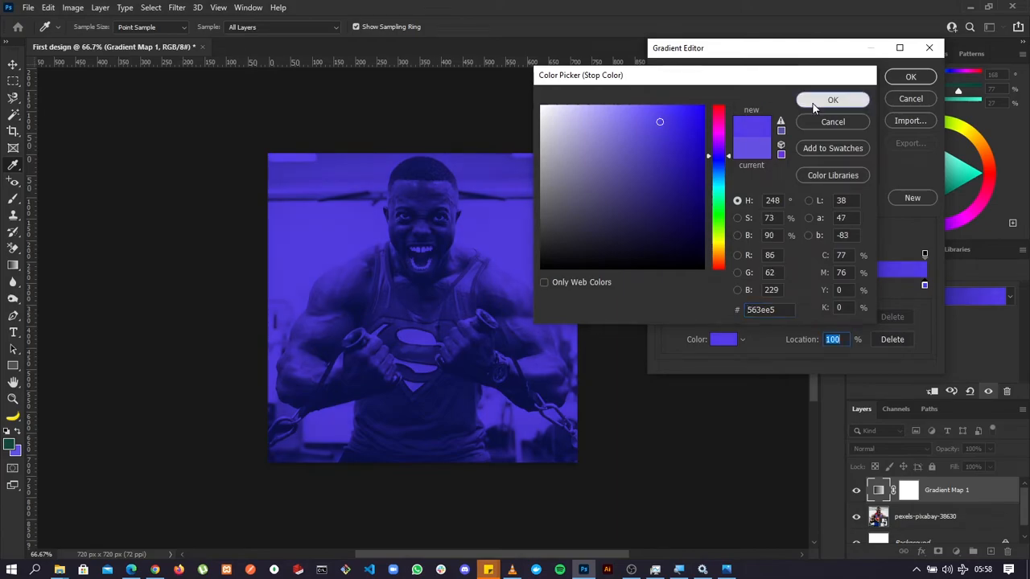
click(833, 100)
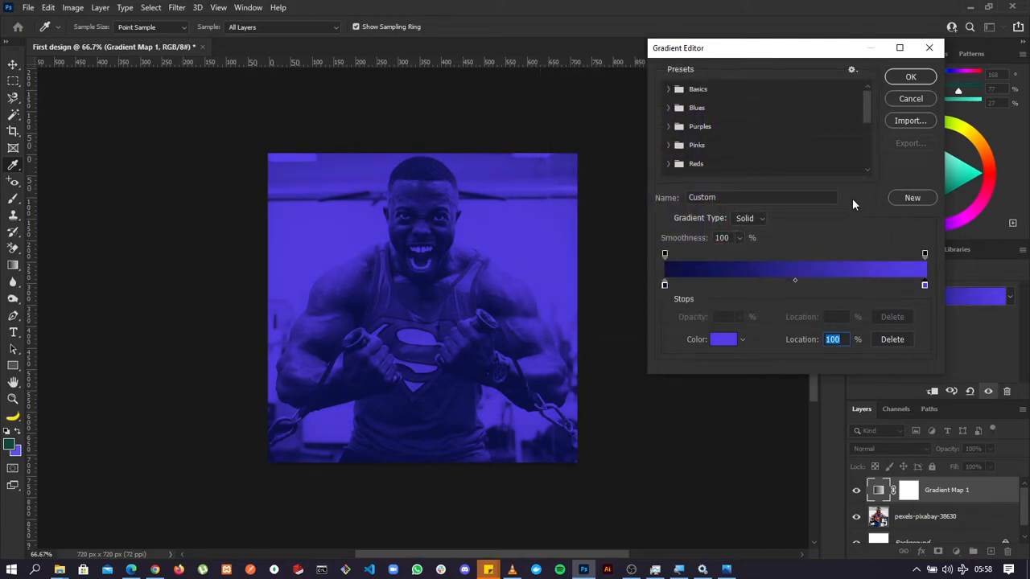
click(912, 77)
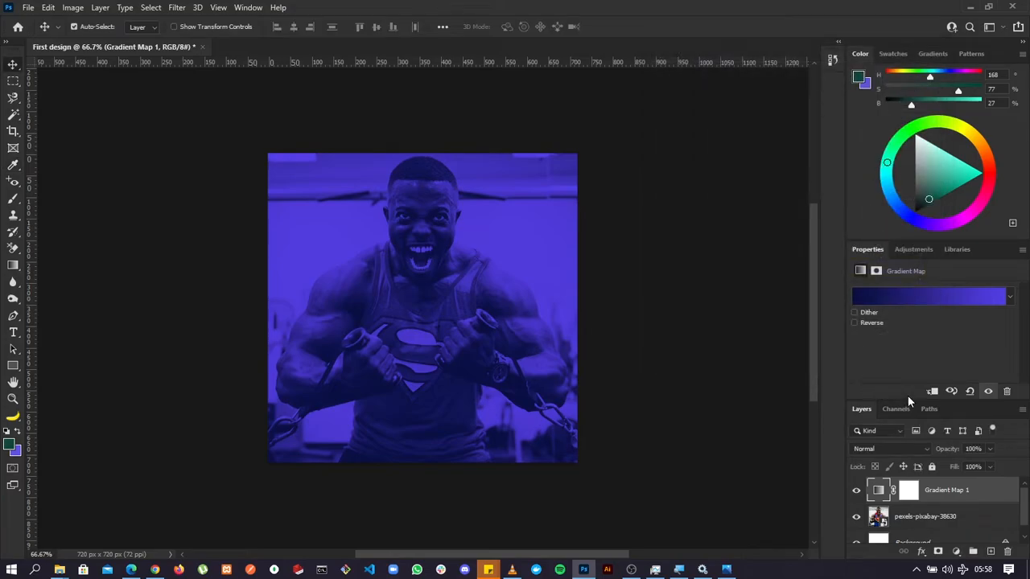
Hide and reshow the Gradient Map and photo layers in turn to compare their effect, and leave all layers deselected.
scroll(869, 488, down, 1)
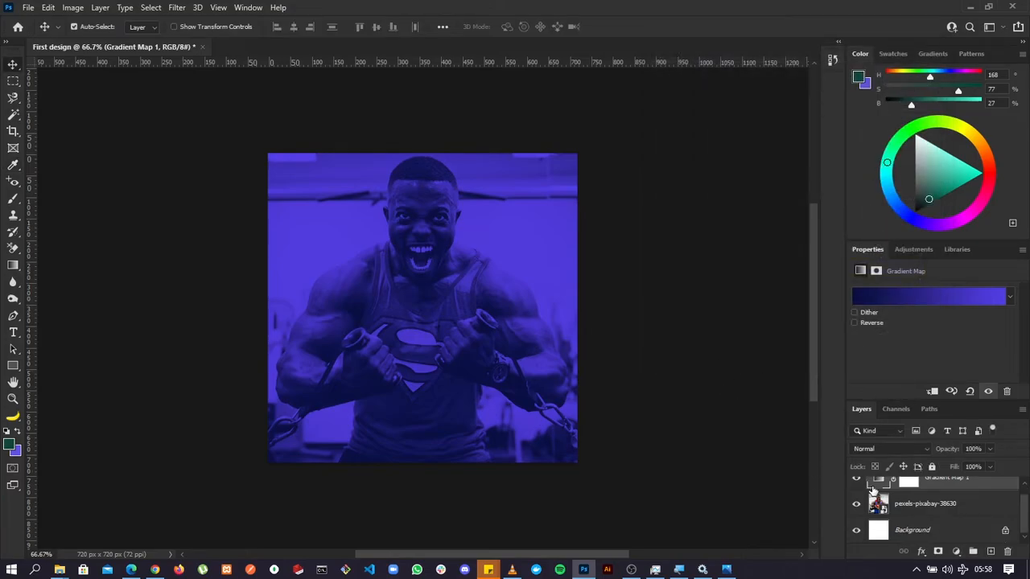
scroll(872, 491, up, 1)
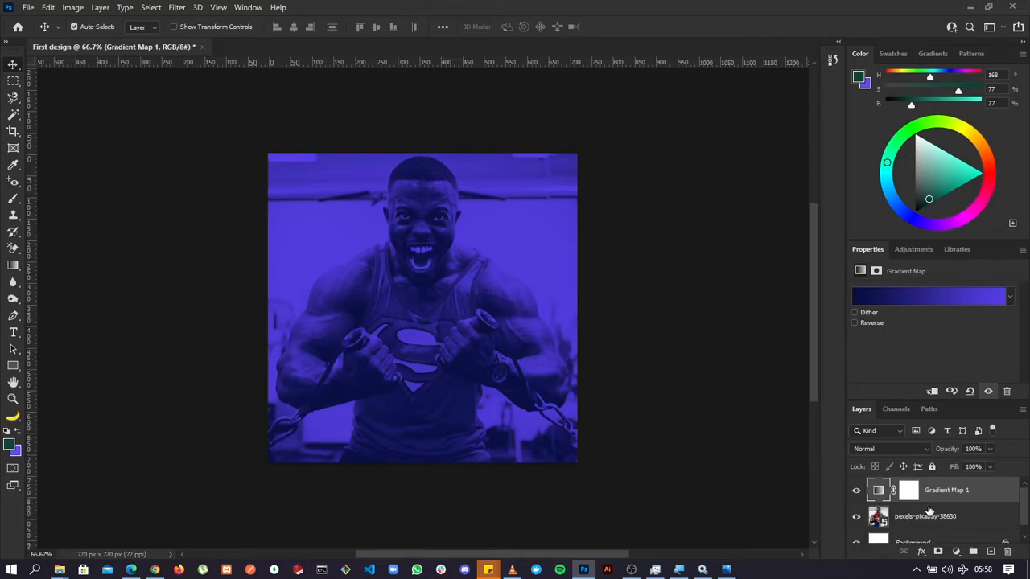
click(857, 492)
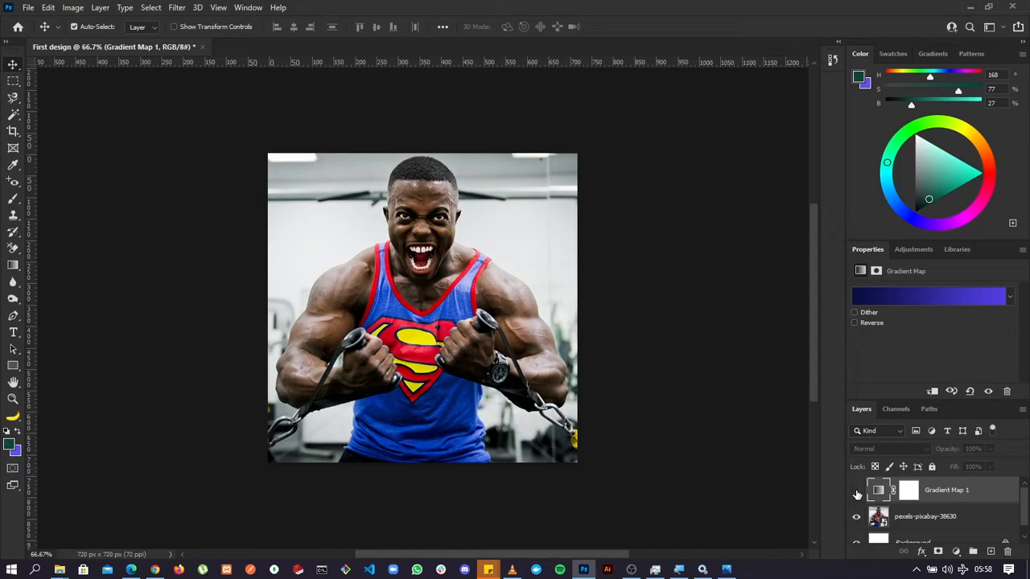
click(857, 491)
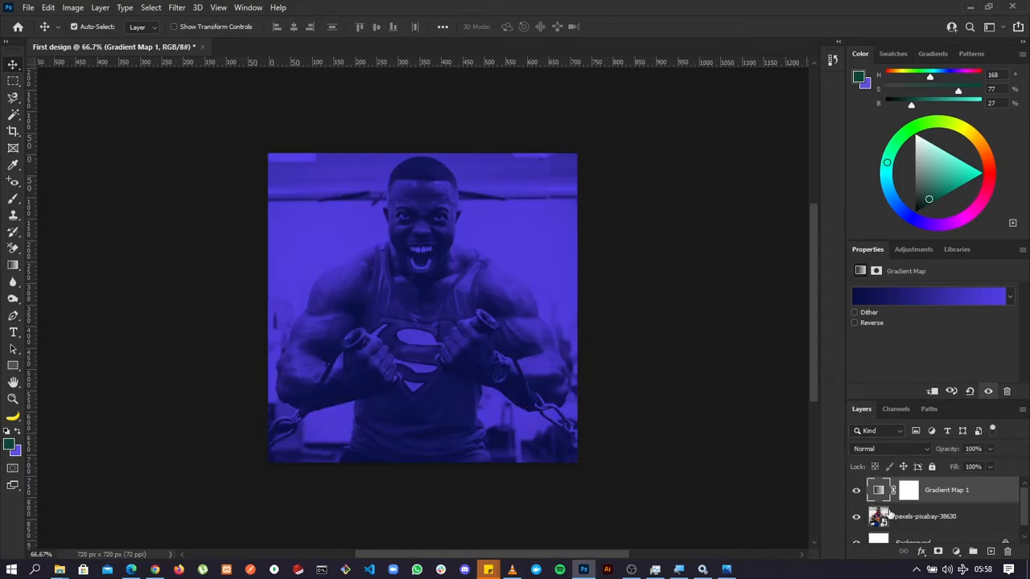
scroll(857, 499, down, 1)
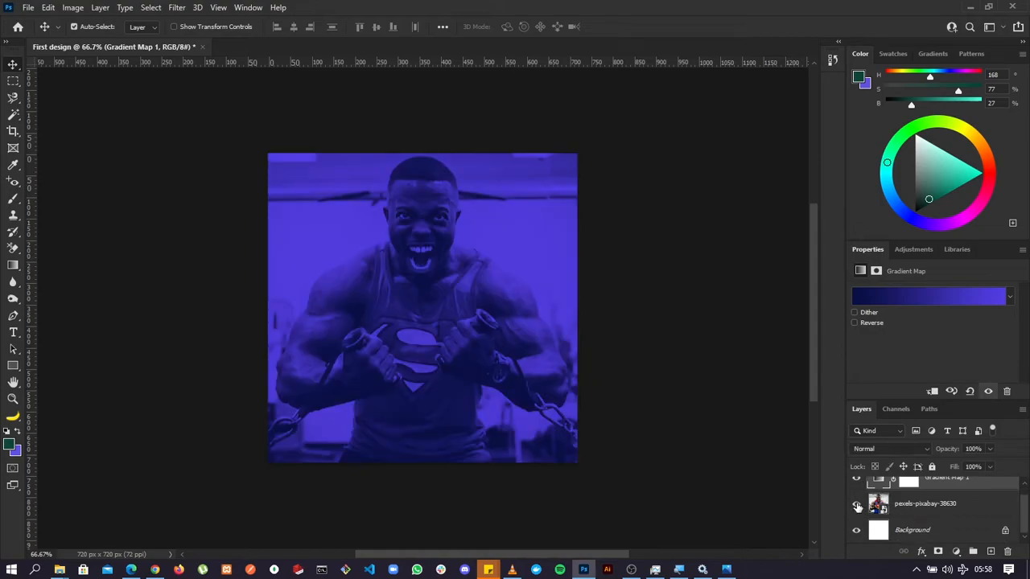
click(857, 505)
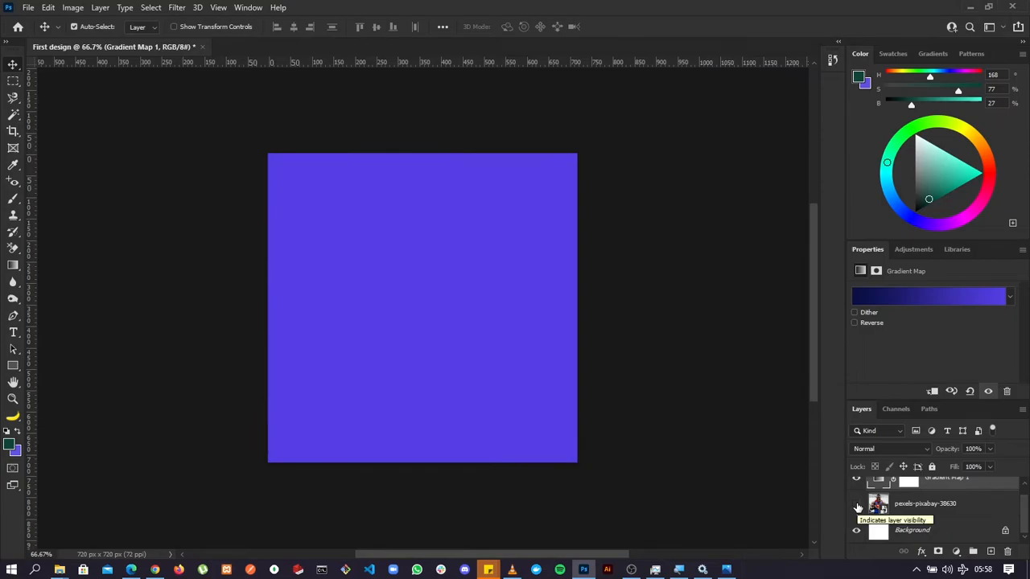
click(856, 504)
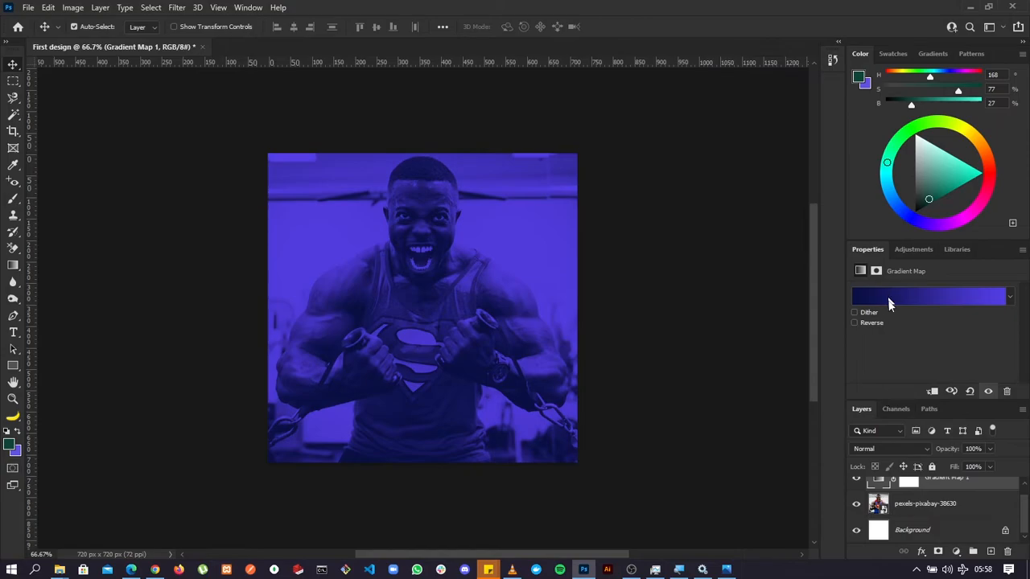
scroll(920, 493, up, 1)
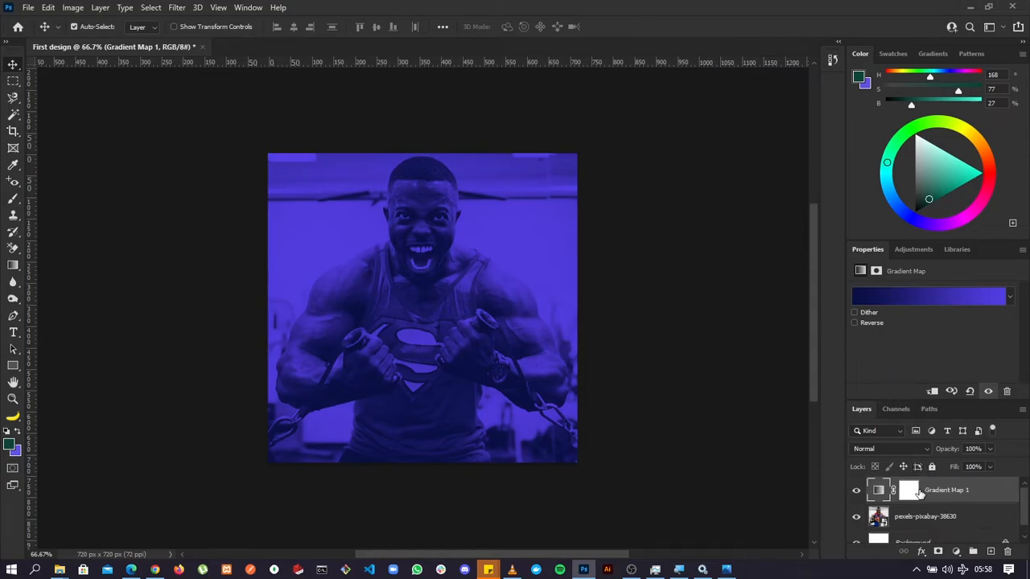
click(660, 346)
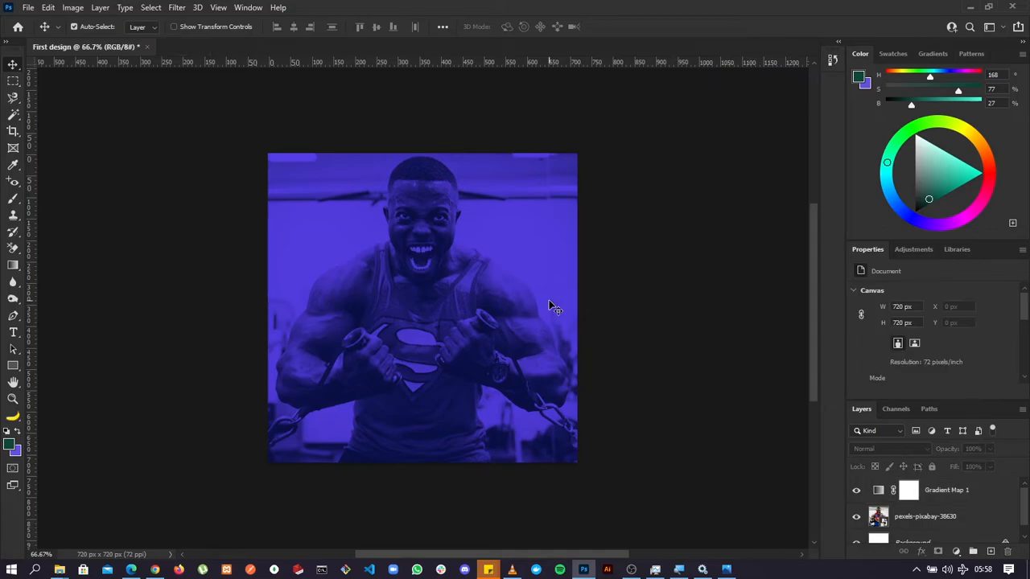
click(514, 300)
click(909, 492)
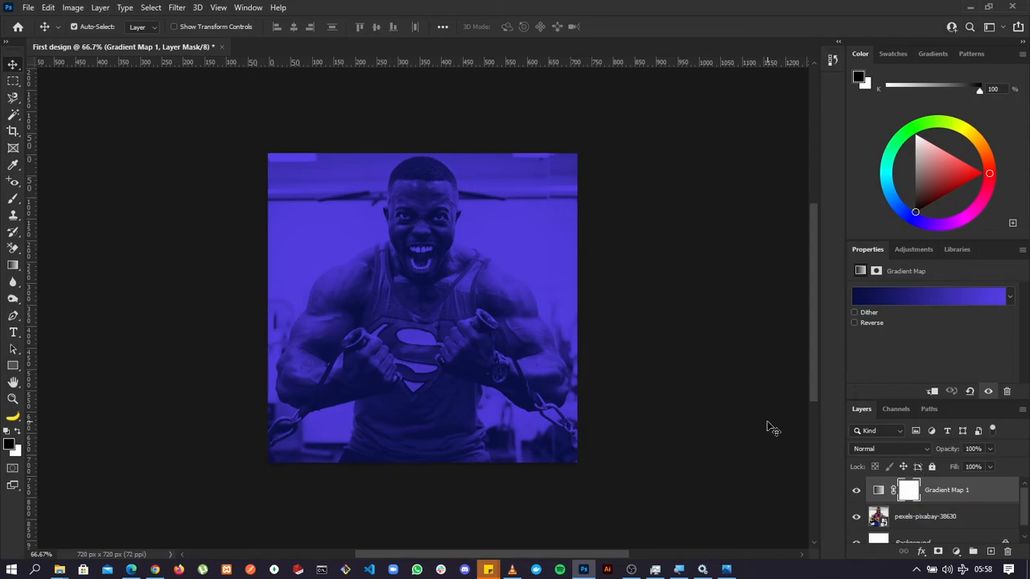
click(650, 355)
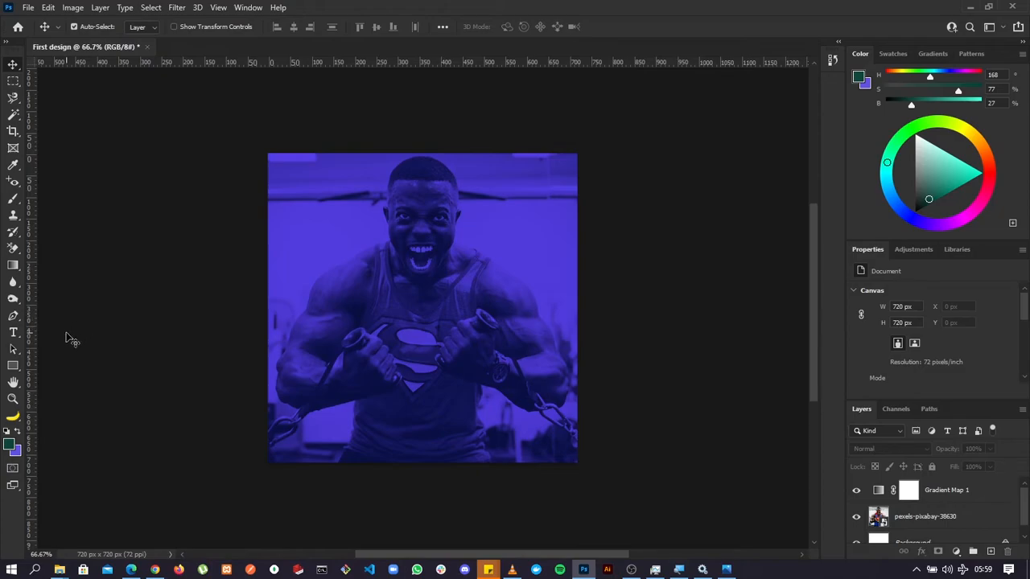
Add the horizontal text "I CHOOSE" in 90 pt Times New Roman across the man's chest.
click(13, 332)
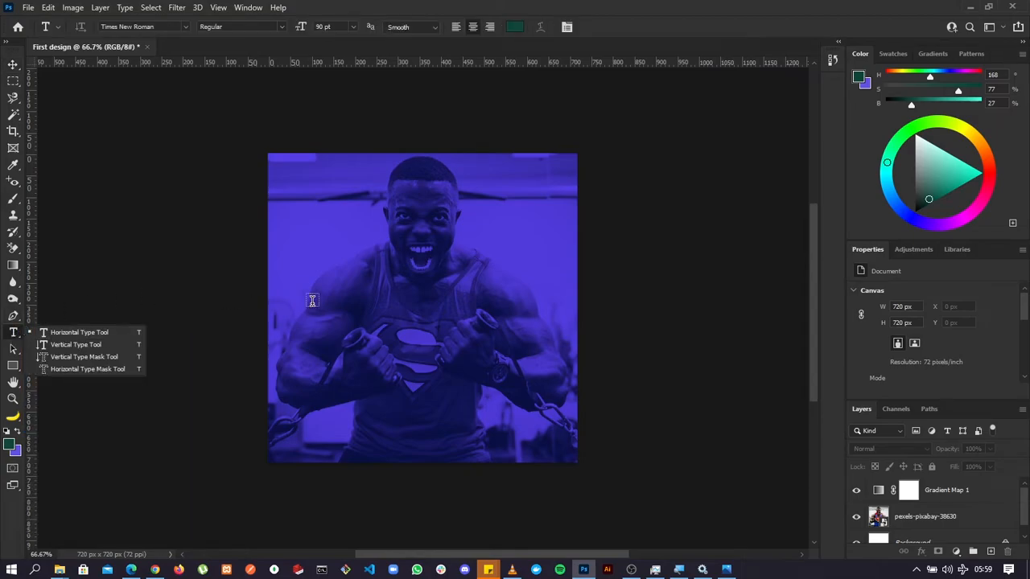
click(388, 319)
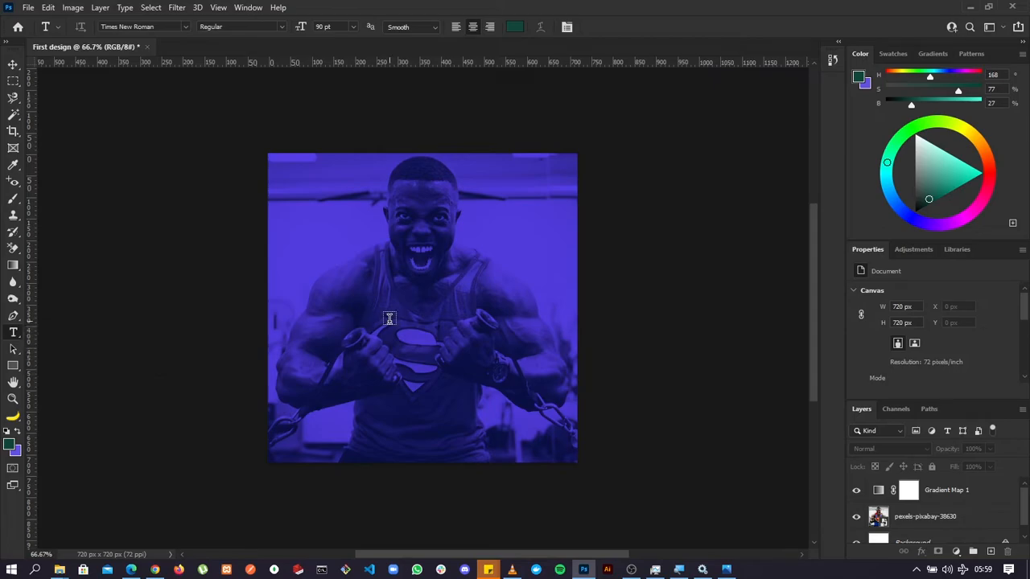
click(389, 319)
drag(374, 348, 406, 357)
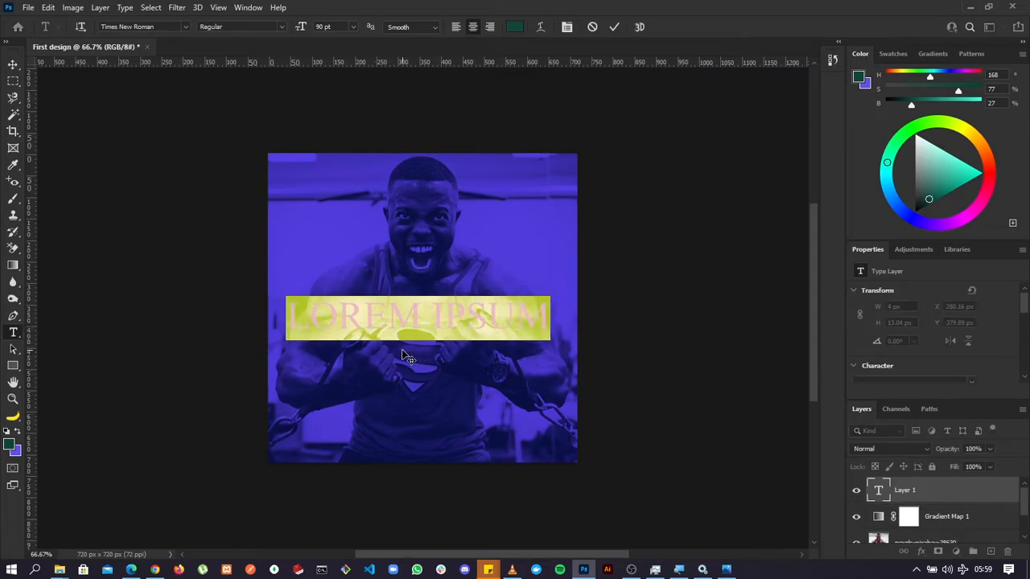
text(LSC)
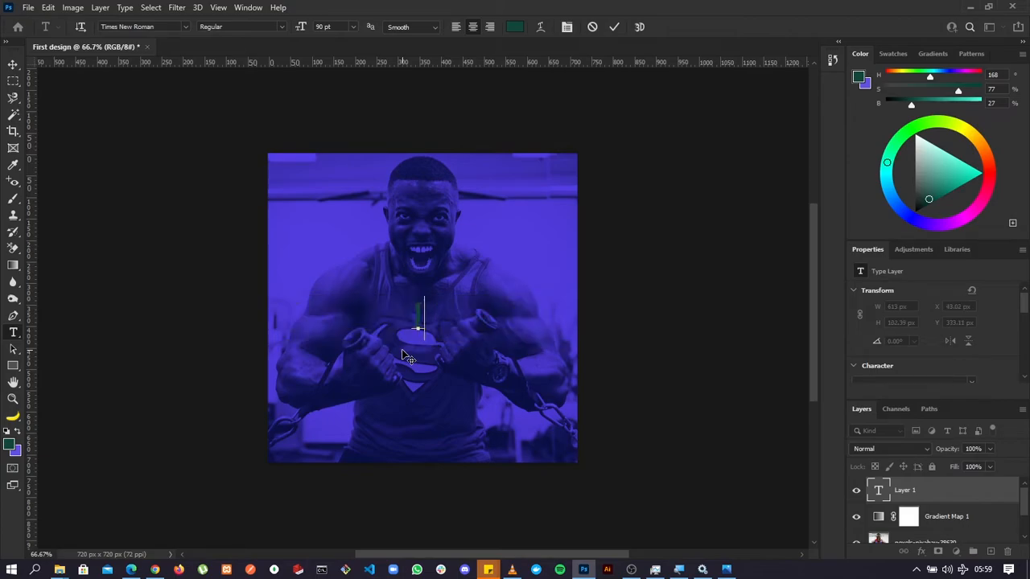
key(BackSpace)
key(BackSpace)
text(CH)
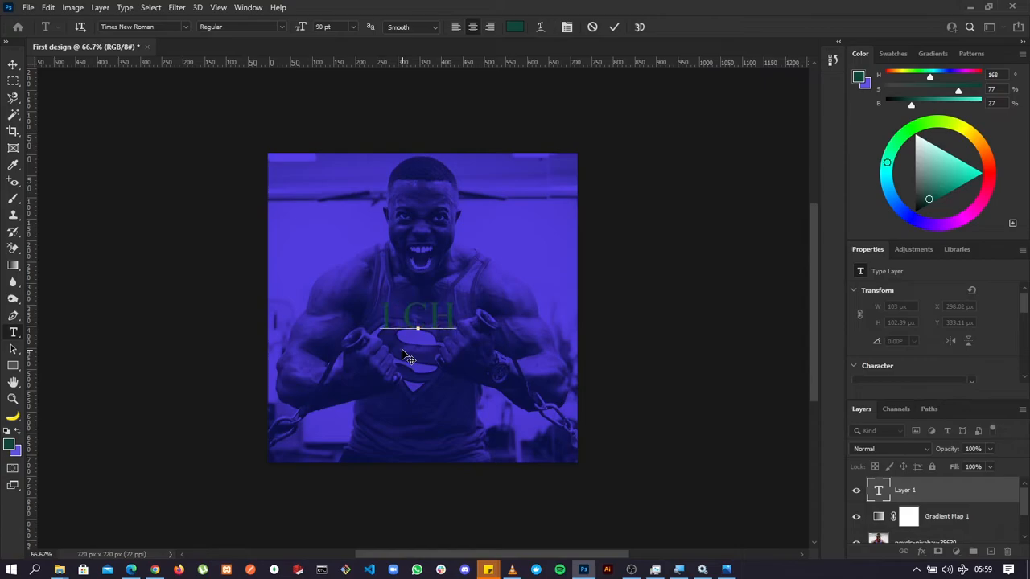
text(OOSE)
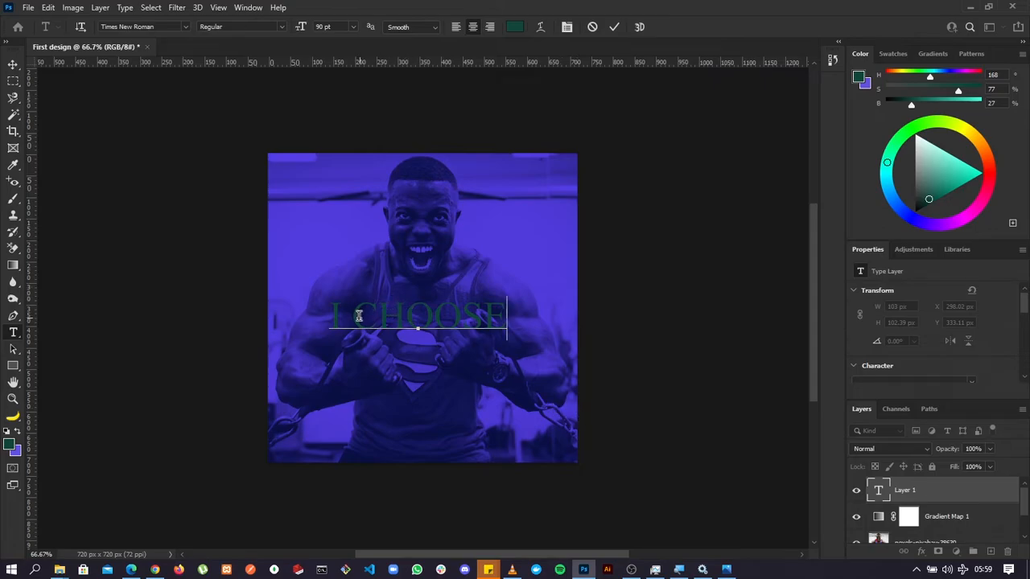
Change the color of the whole "I CHOOSE" text to white #ffffff and commit the text edit.
drag(335, 309, 512, 308)
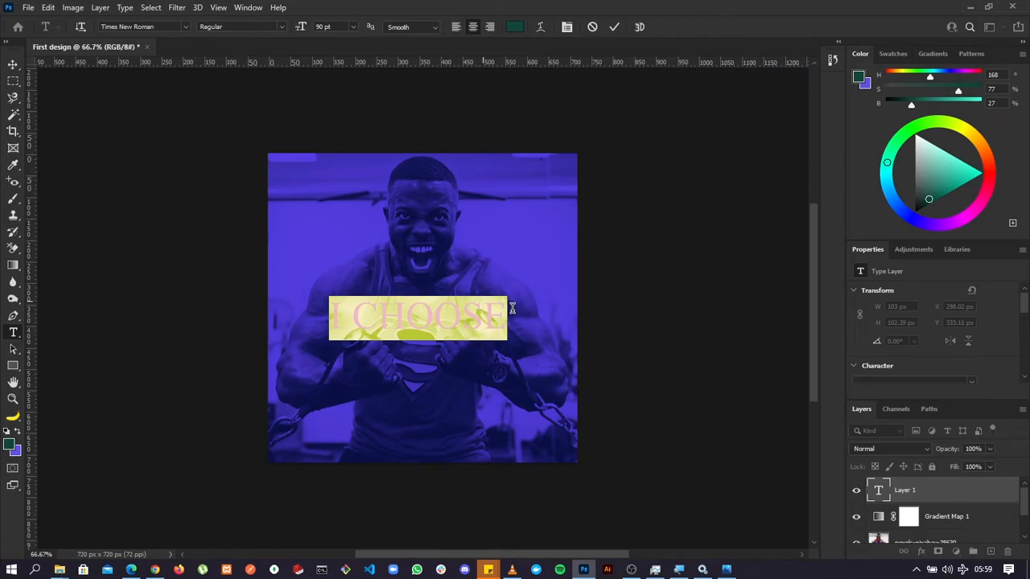
click(450, 313)
drag(331, 310, 507, 310)
click(516, 30)
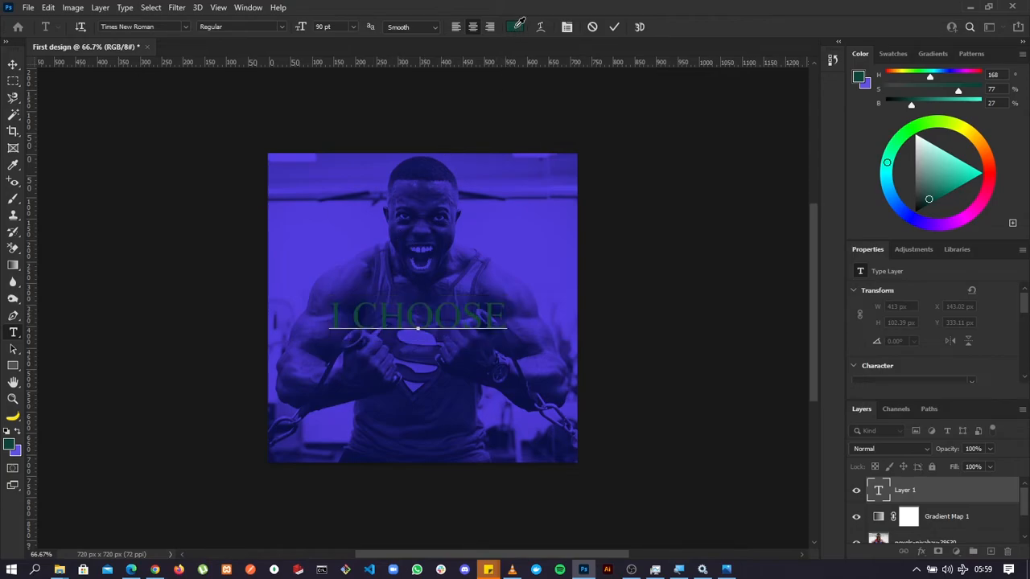
drag(568, 140, 471, 46)
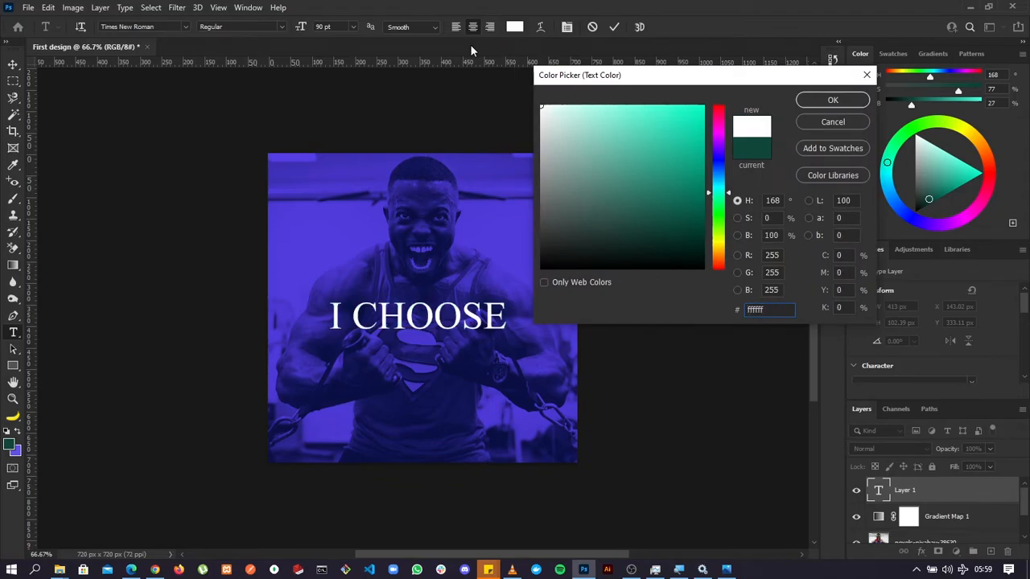
click(823, 102)
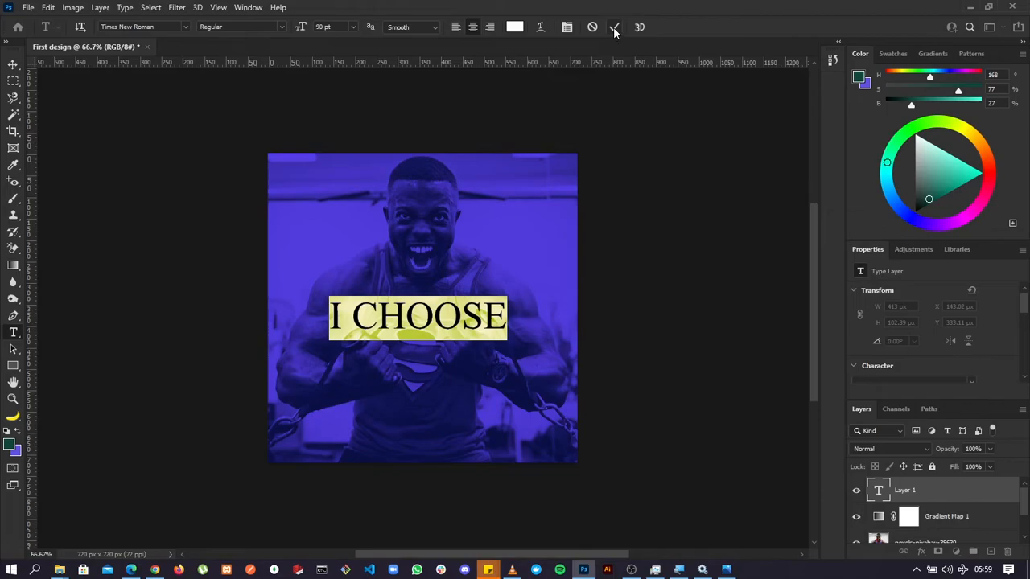
click(614, 29)
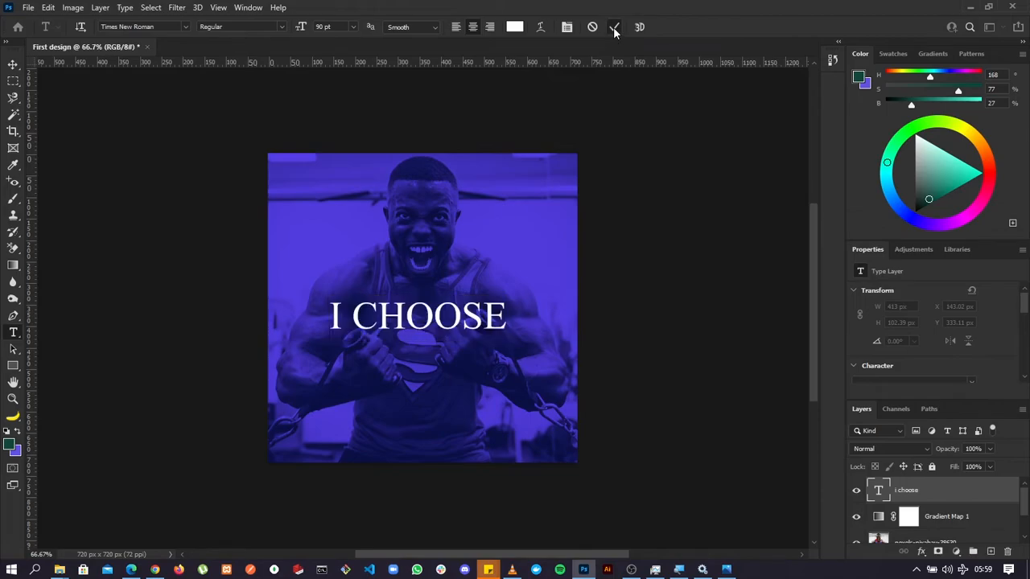
Move the "I CHOOSE" text slightly upward with the Move tool to about X 141 px and Y 298 px.
click(11, 64)
drag(427, 314, 452, 309)
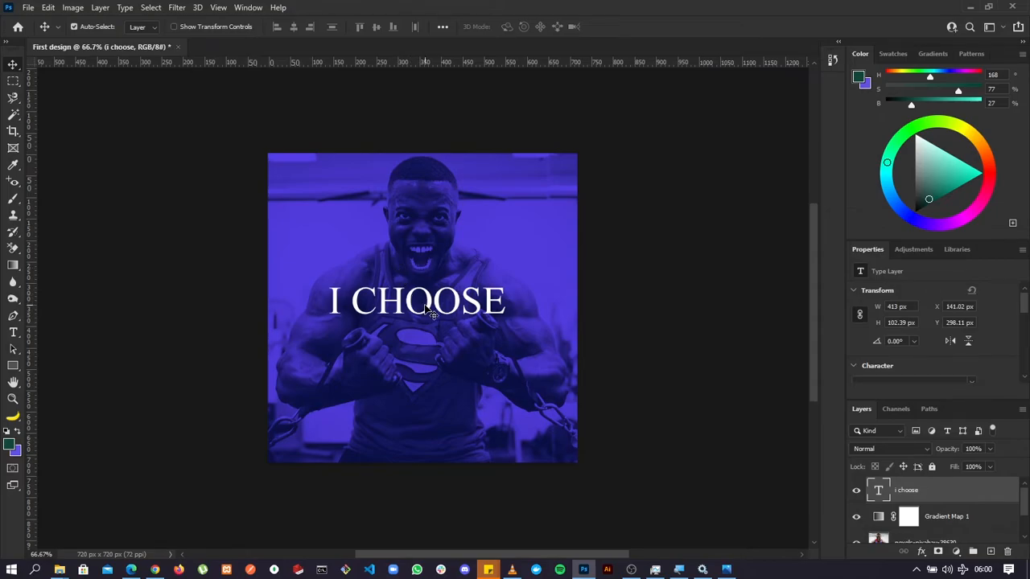
Duplicate the "I CHOOSE" text directly below the original with the Move tool, and undo the duplication.
key(alt)
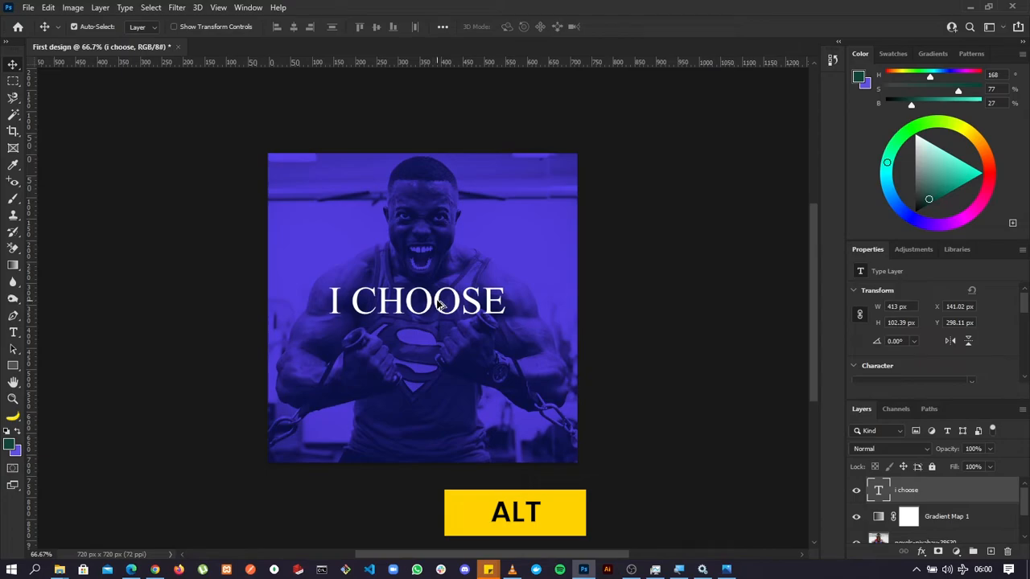
drag(439, 304, 437, 353)
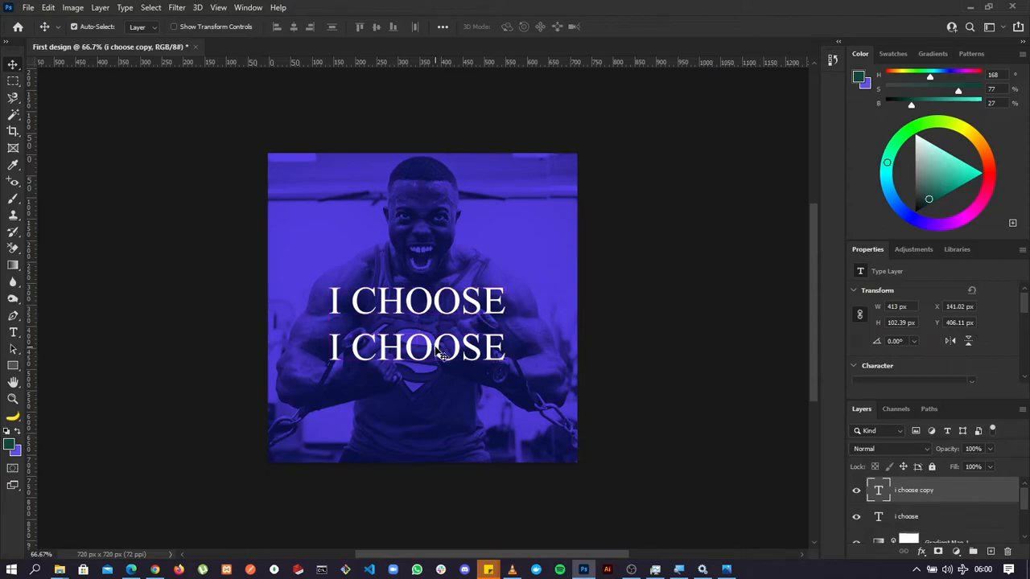
key(ctrl+z)
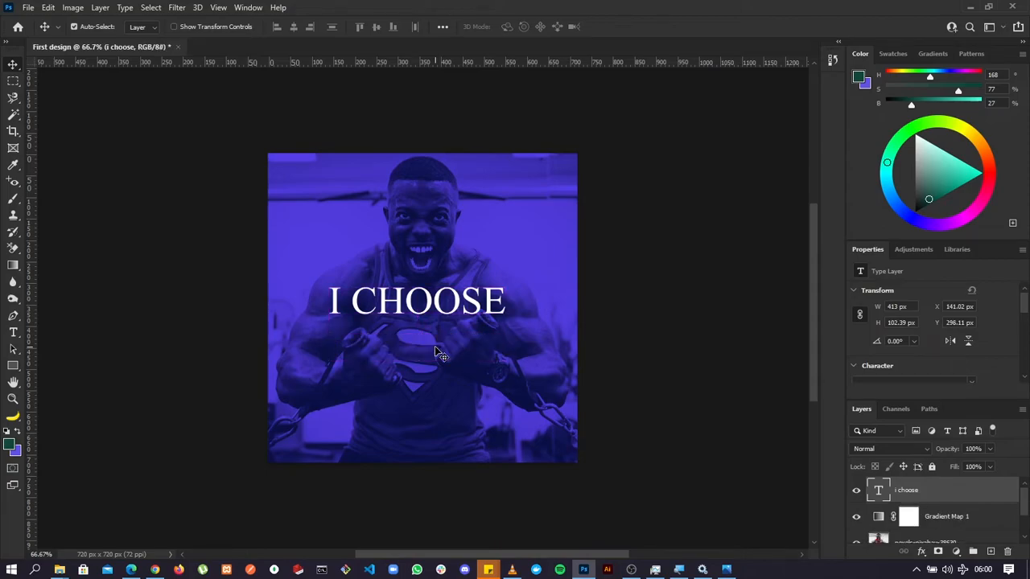
Add the text "STRENGTH" in 90 pt Times New Roman and move it centered under "I CHOOSE" to about X 110 px, Y 381 px.
click(13, 332)
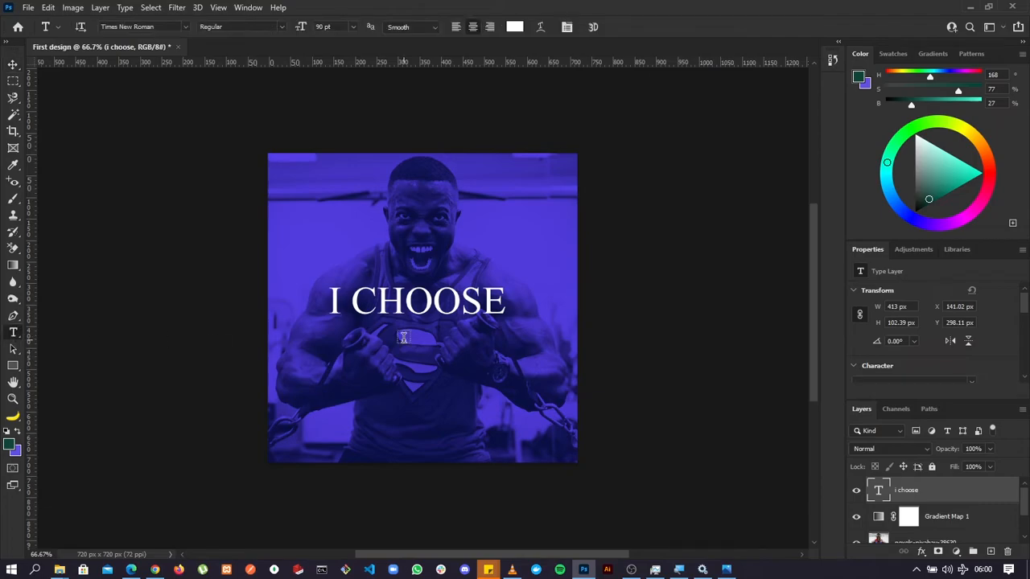
click(386, 356)
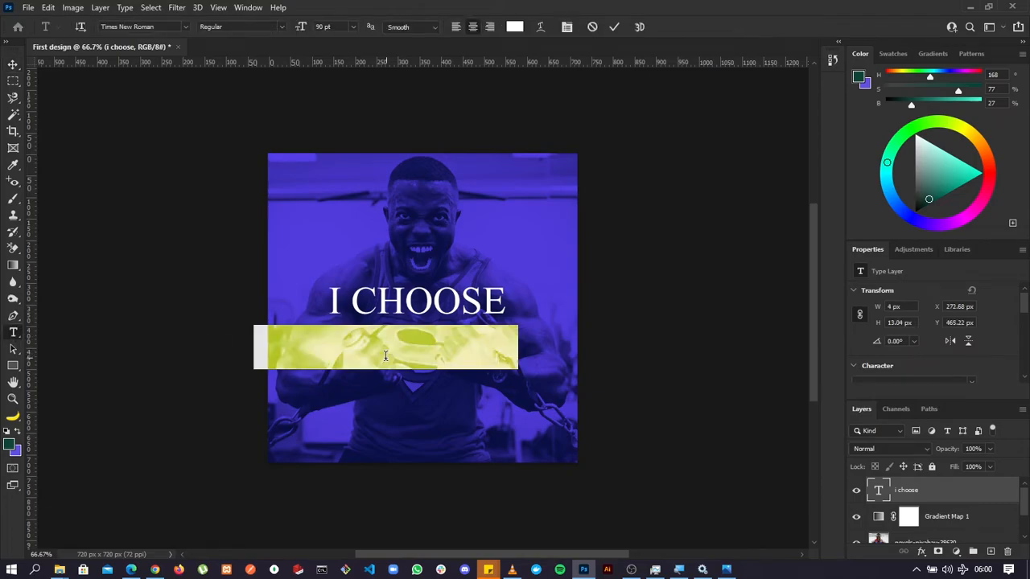
text(STRENGTH)
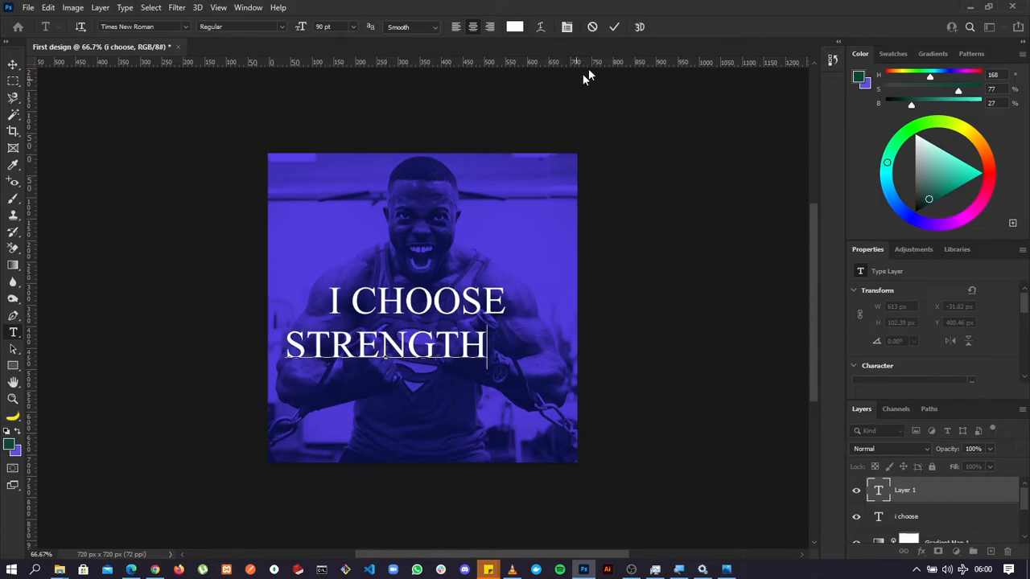
click(614, 28)
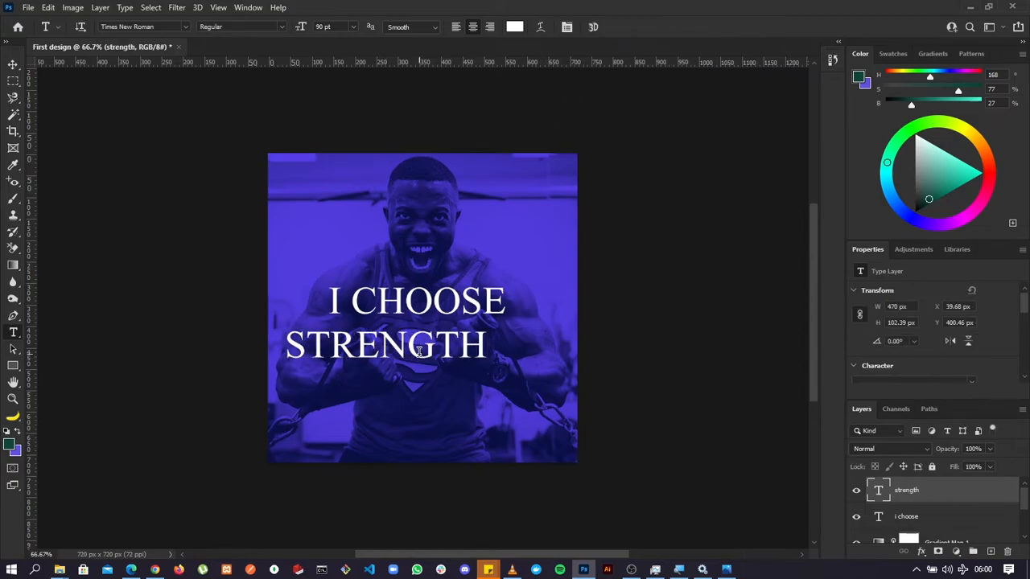
click(13, 65)
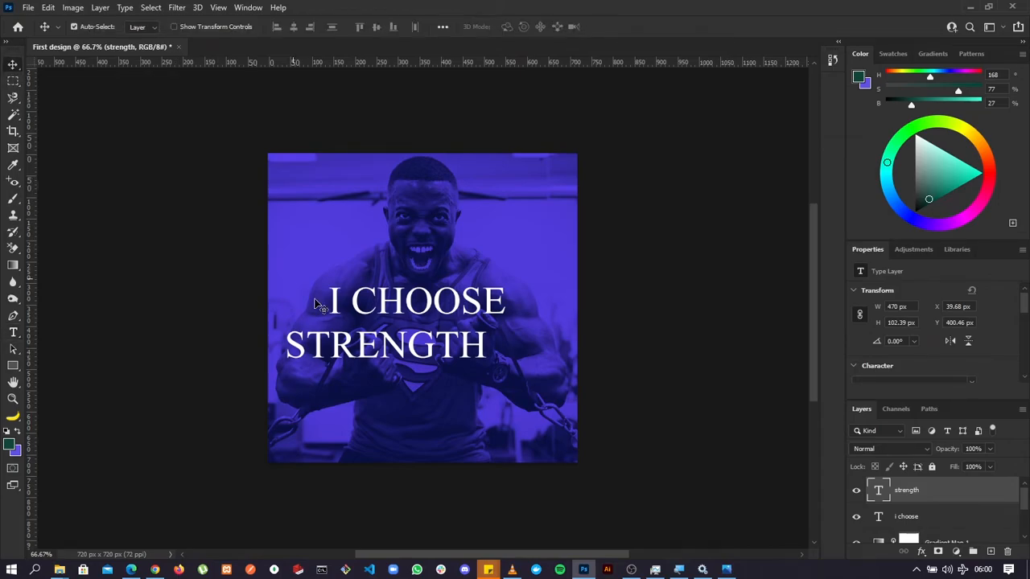
drag(401, 338, 433, 327)
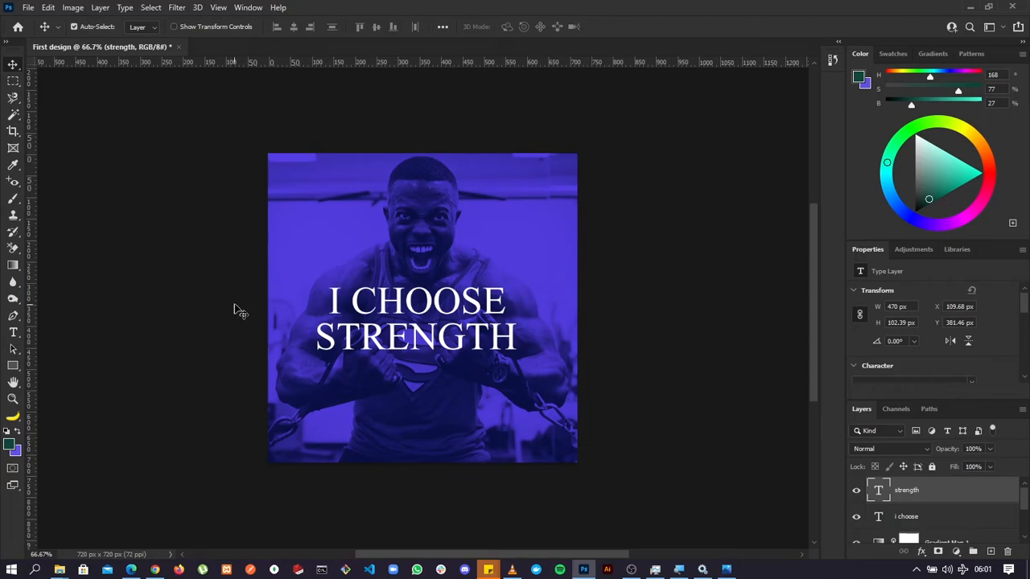
Apply the Times New Roman Regular font to the whole "STRENGTH" text and commit the edit.
click(13, 335)
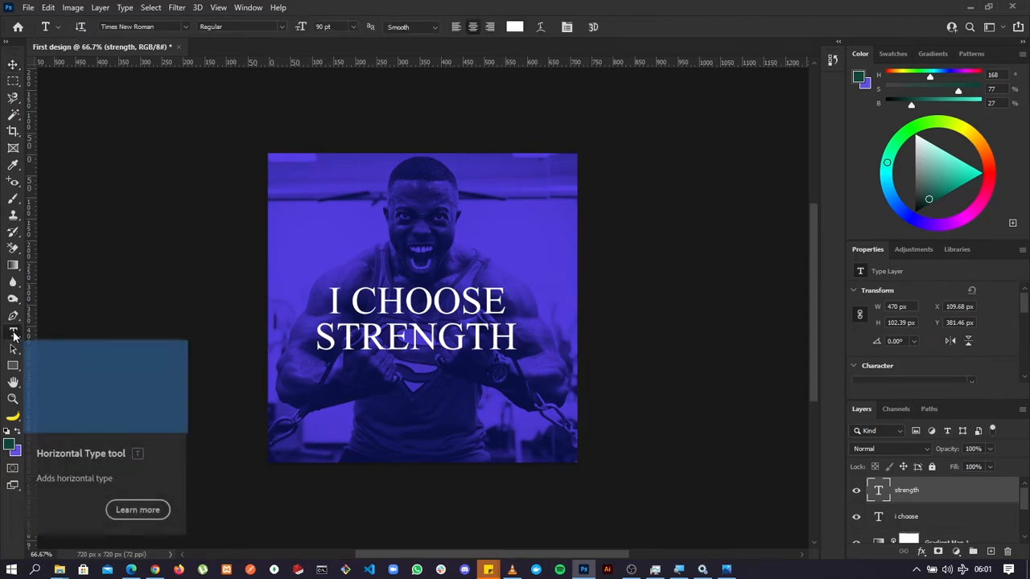
double_click(406, 336)
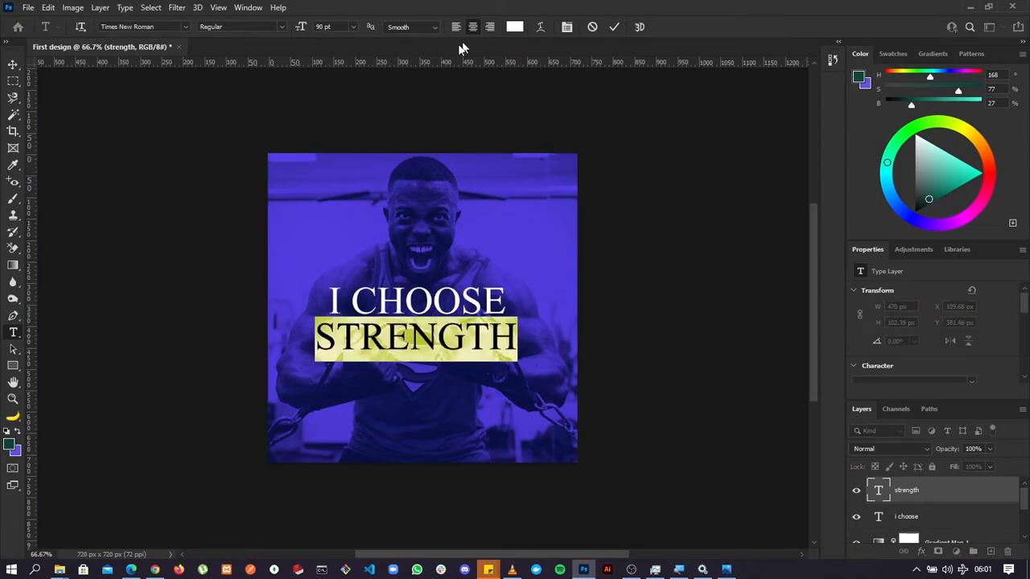
click(322, 26)
click(177, 26)
text(time)
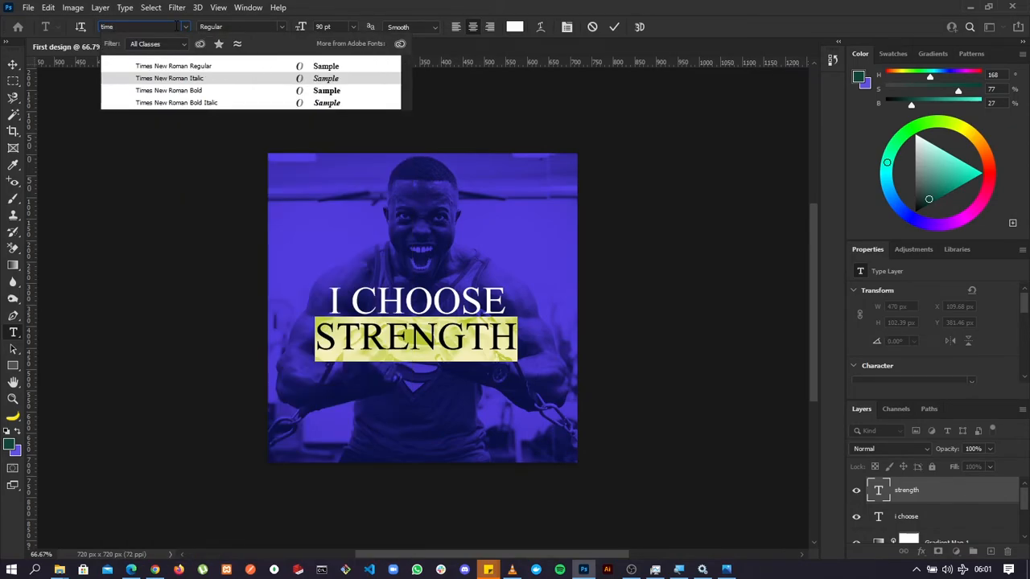
click(176, 66)
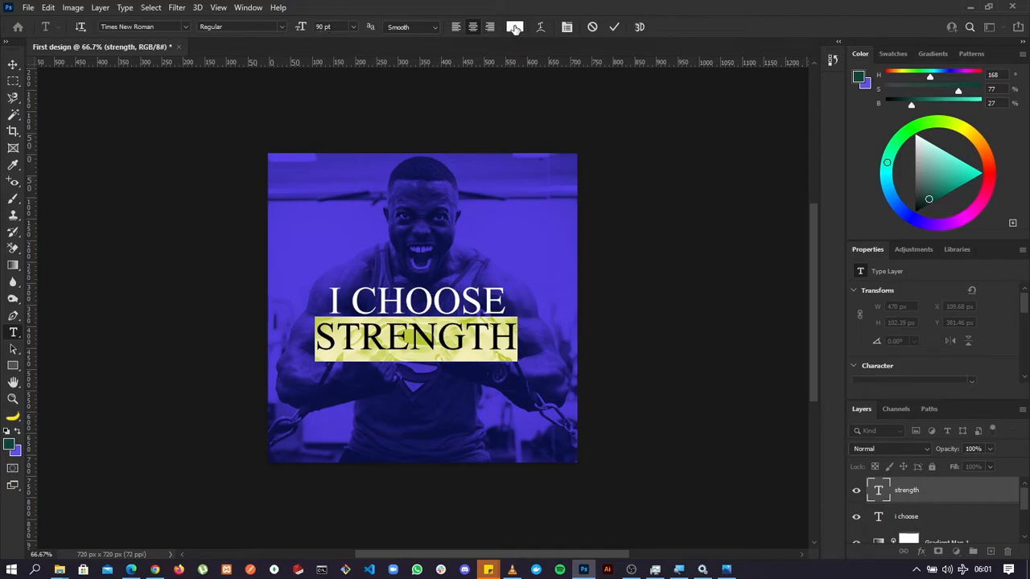
click(614, 26)
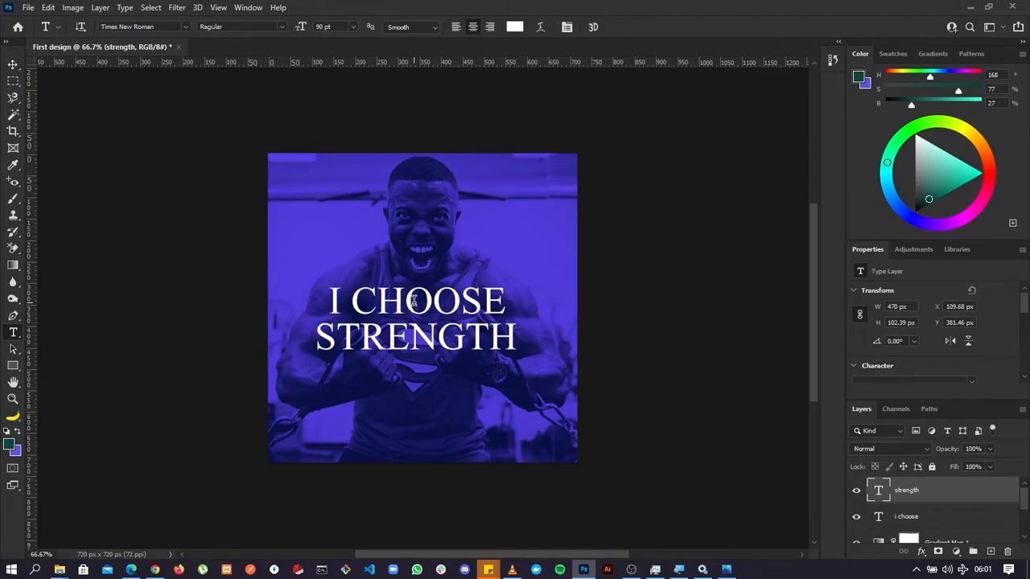
click(406, 299)
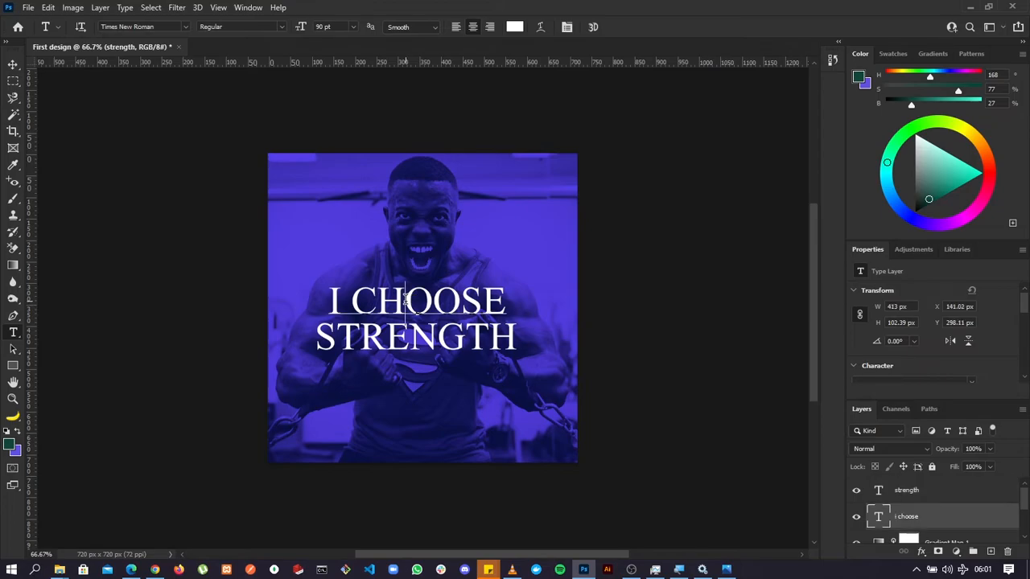
click(614, 27)
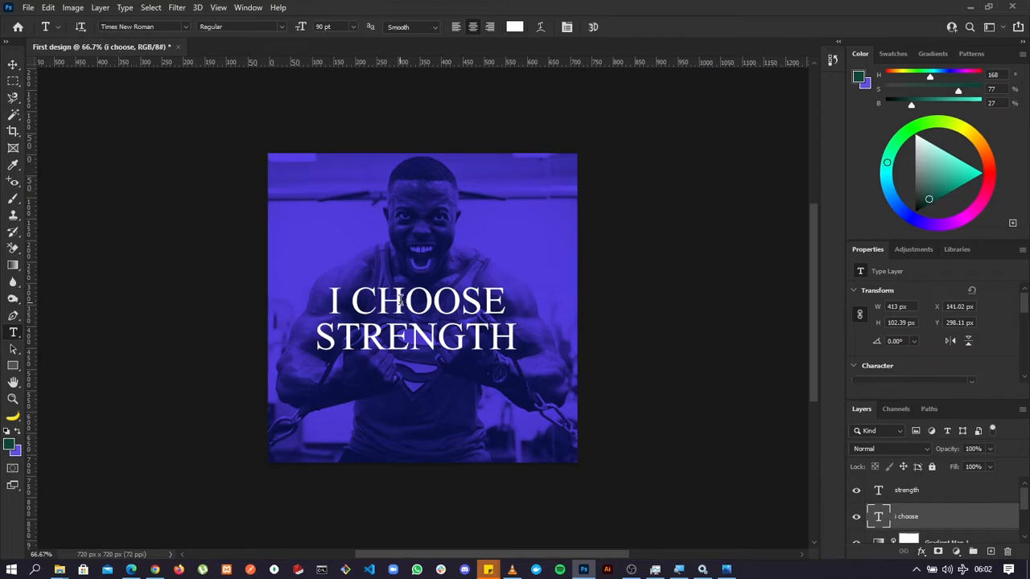
click(405, 299)
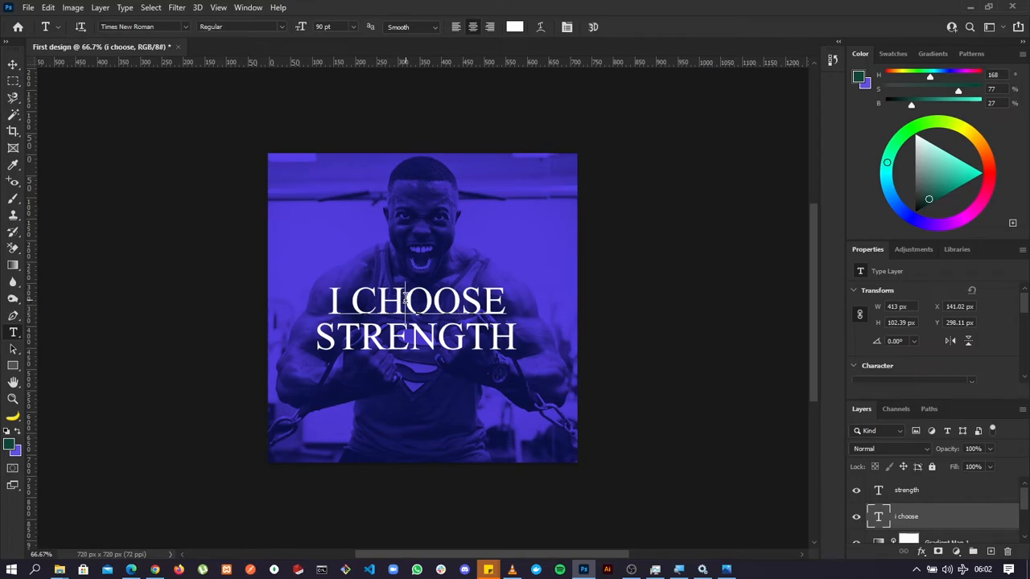
click(332, 298)
click(613, 30)
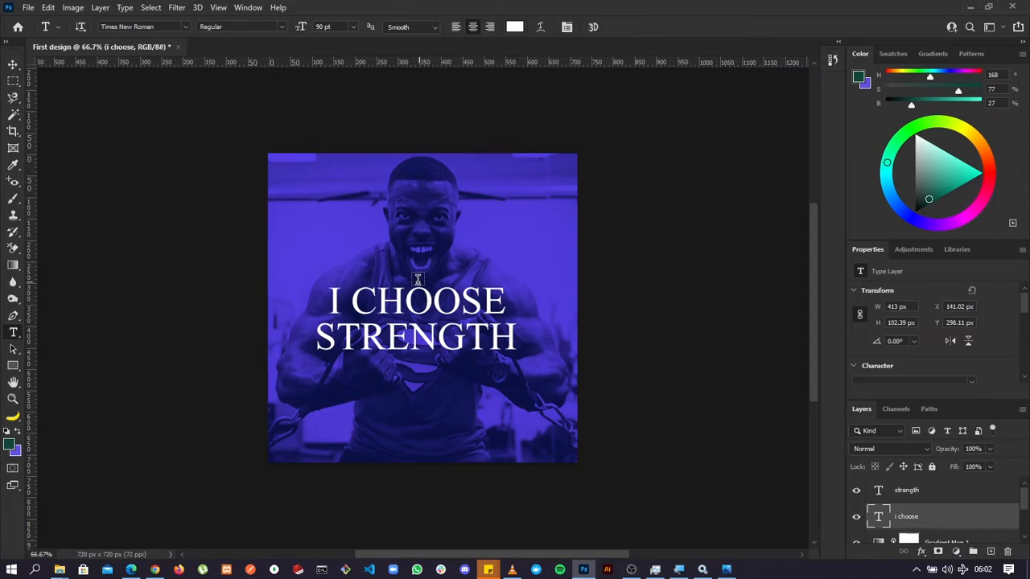
Try 70 pt on the whole "I CHOOSE" text, set its size to 60 pt and commit the edit.
click(411, 301)
key(ctrl+a)
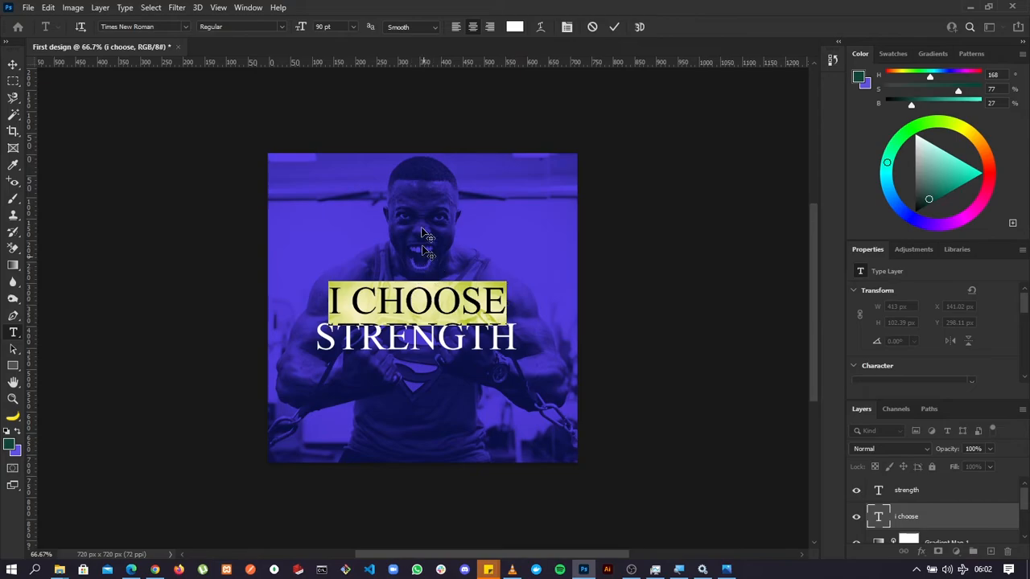
click(333, 26)
text(70)
key(Return)
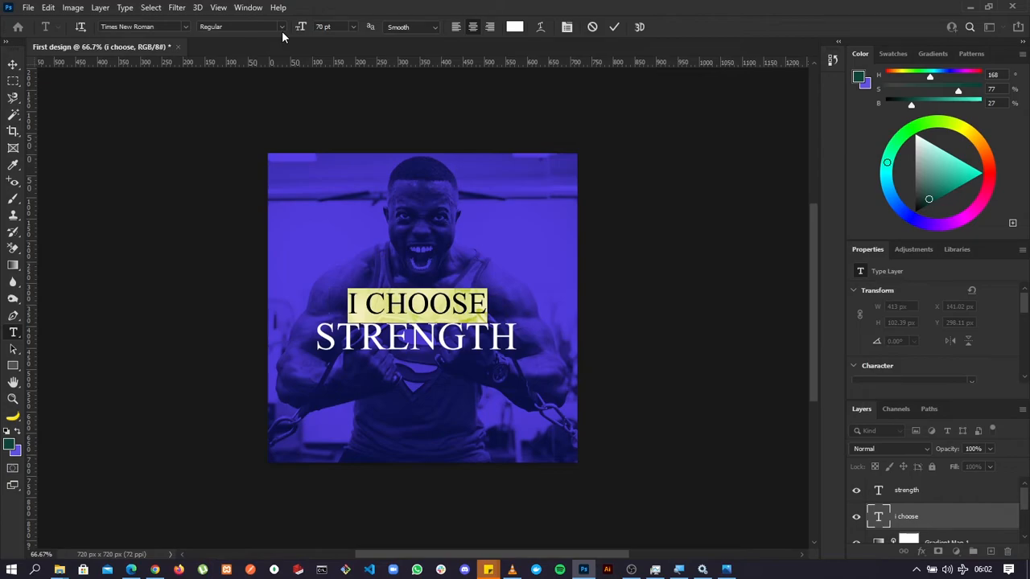
click(326, 27)
text(60)
key(Return)
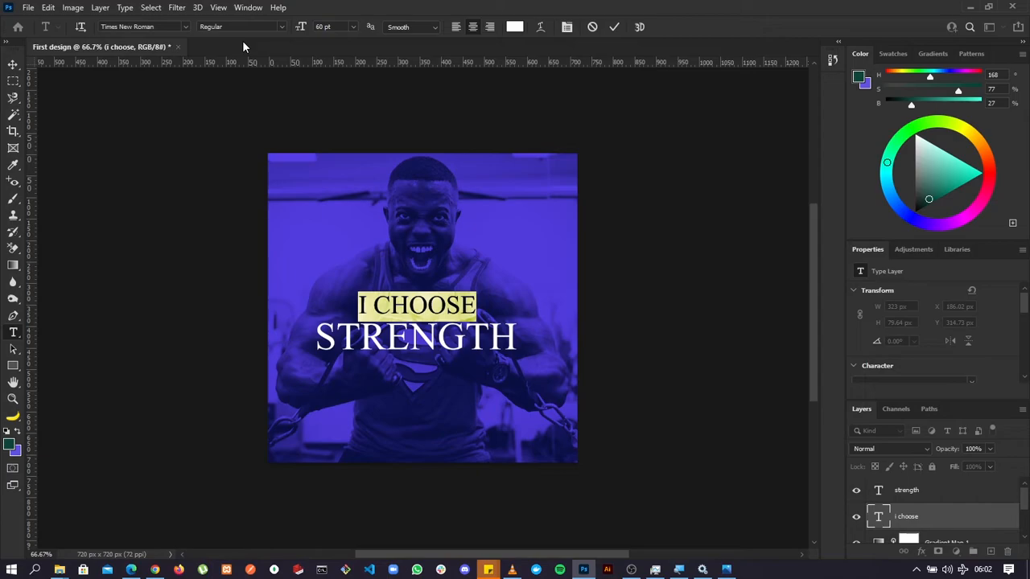
click(613, 28)
Move "I CHOOSE" up to about Y 305 px and "STRENGTH" up to about Y 369 px with the Move tool.
click(13, 66)
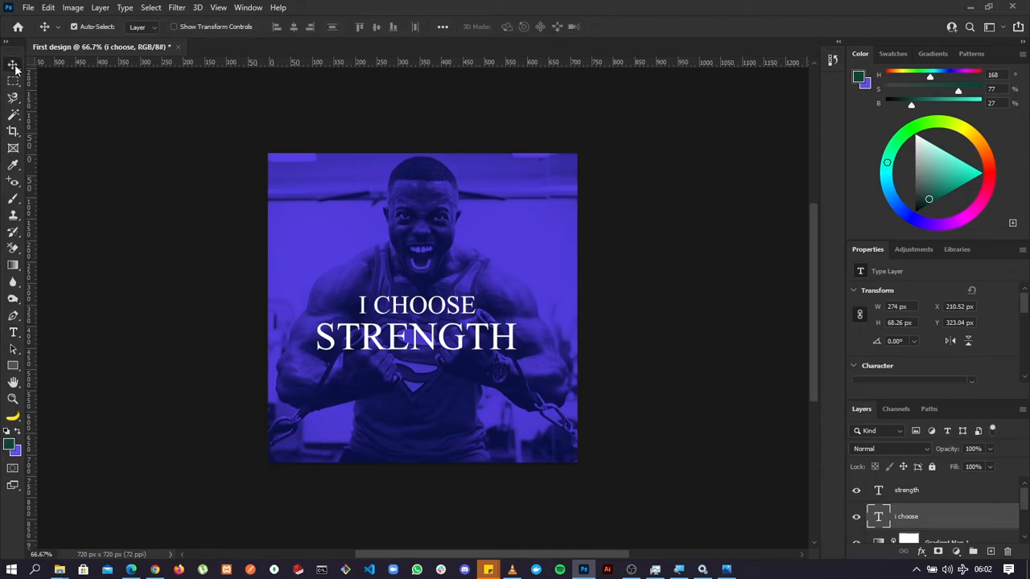
drag(427, 305, 429, 298)
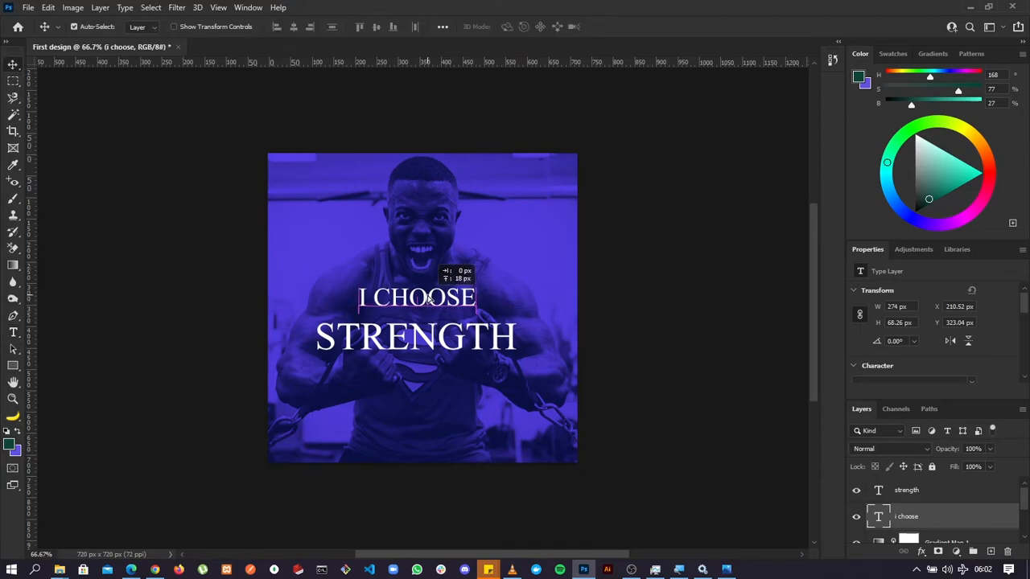
drag(429, 346, 433, 342)
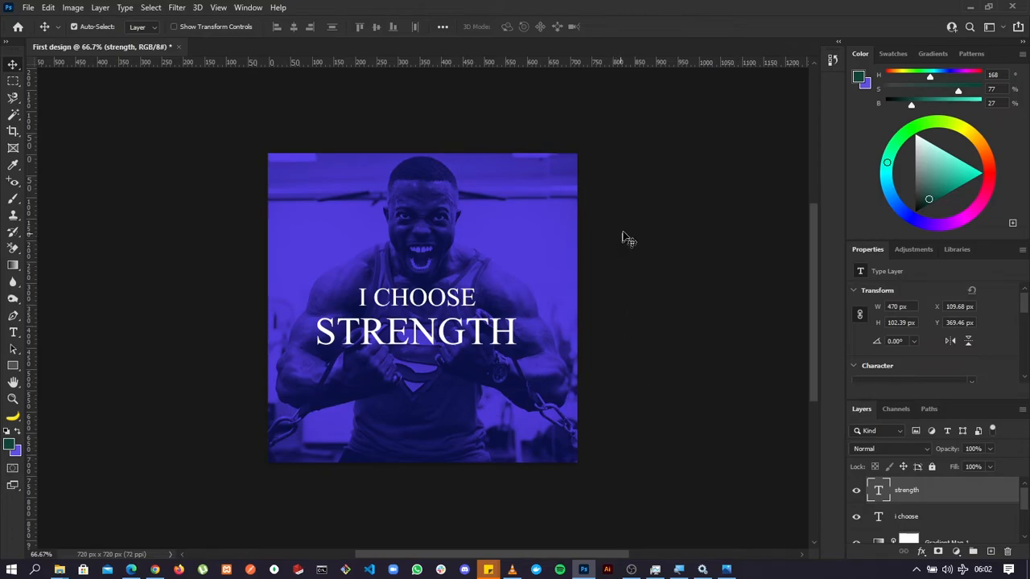
Select the "STRENGTH" and "I CHOOSE" texts in turn on the canvas to examine their layers, and leave all layers deselected.
click(705, 255)
scroll(960, 512, down, 3)
scroll(960, 512, up, 3)
click(481, 341)
click(442, 303)
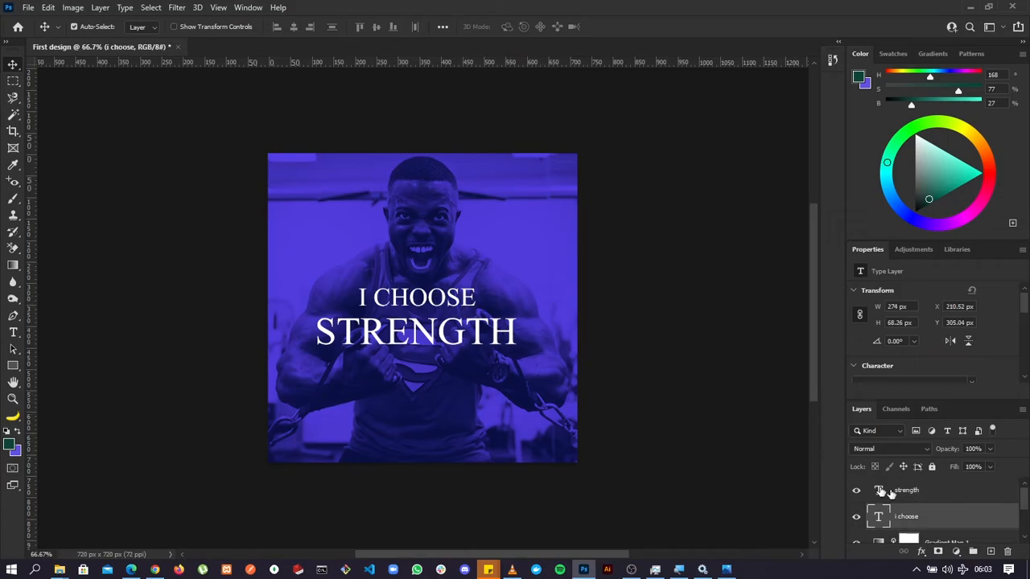
click(641, 201)
scroll(943, 516, down, 2)
scroll(943, 516, up, 2)
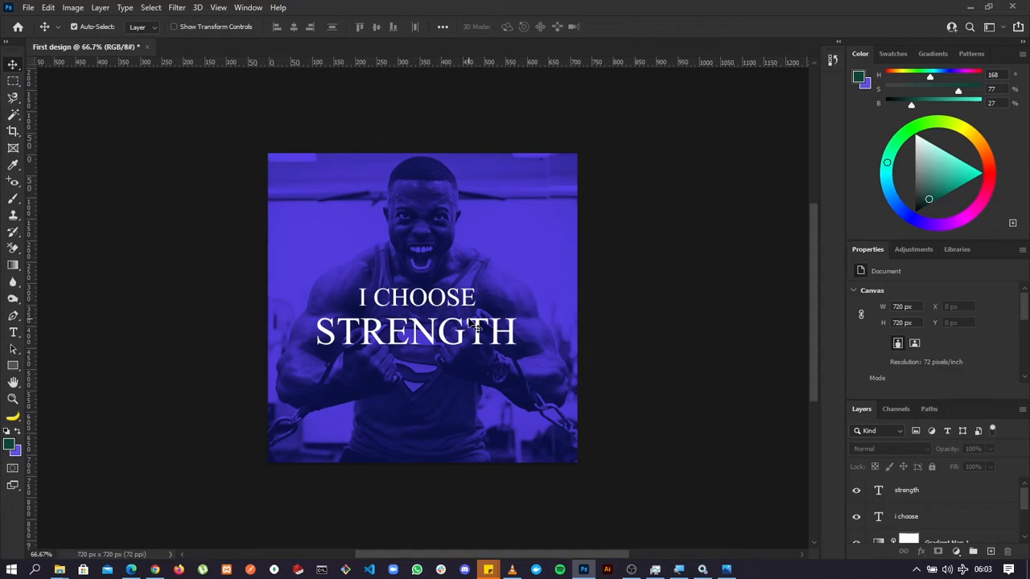
Draw a black rectangle about 494 x 83 px with the Rectangle tool, covering the "STRENGTH" text.
click(14, 367)
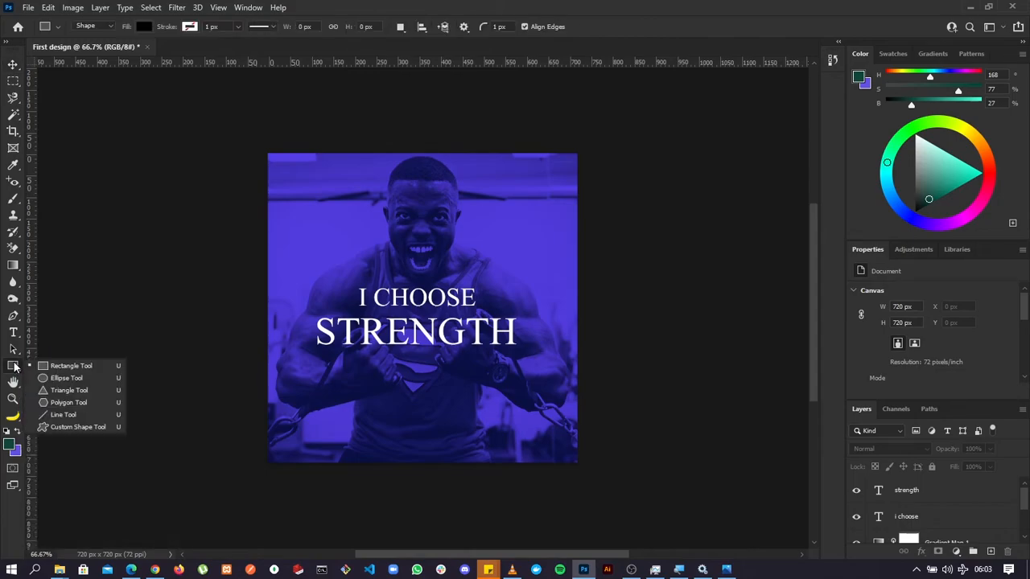
key(u)
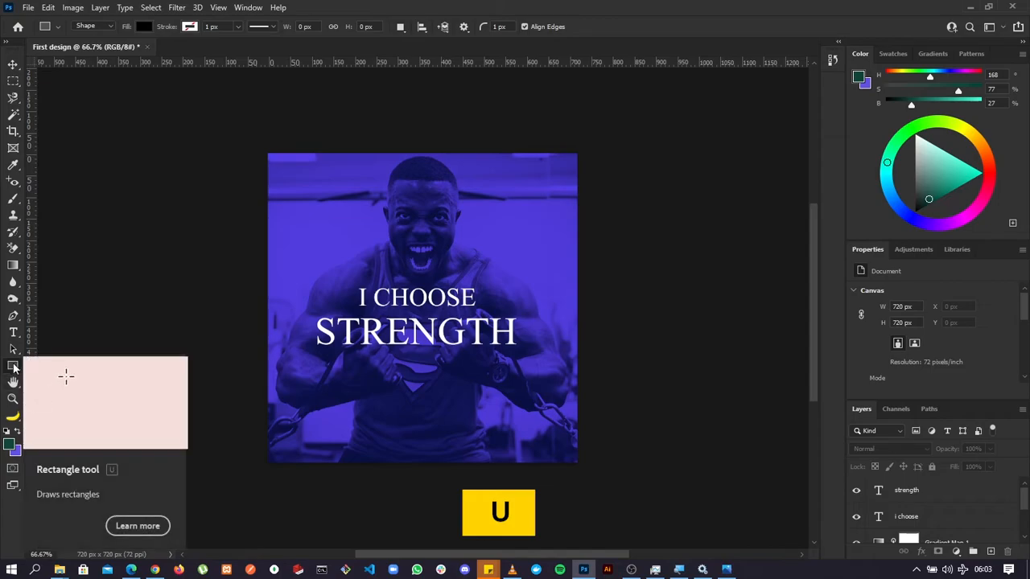
click(13, 367)
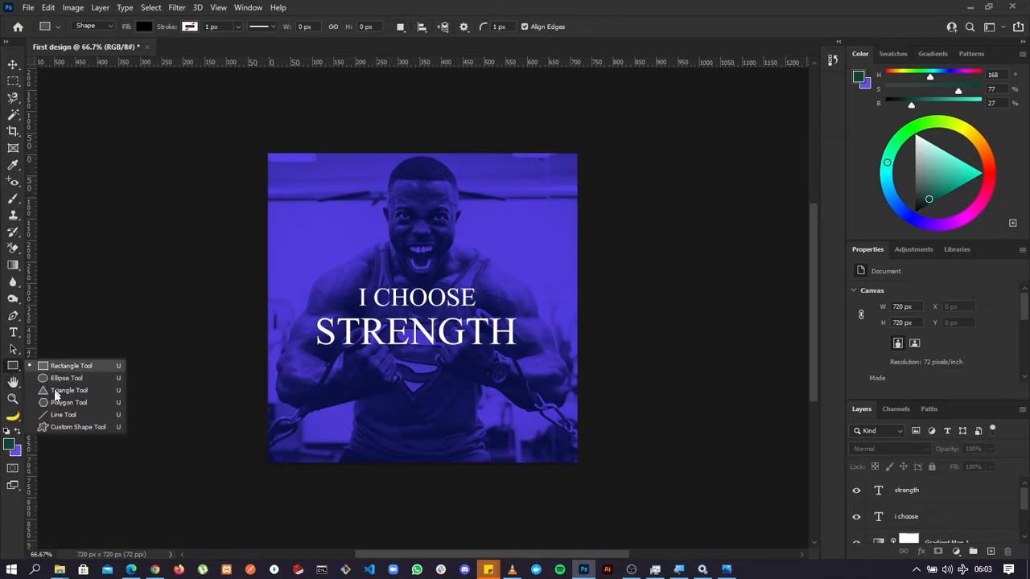
click(68, 366)
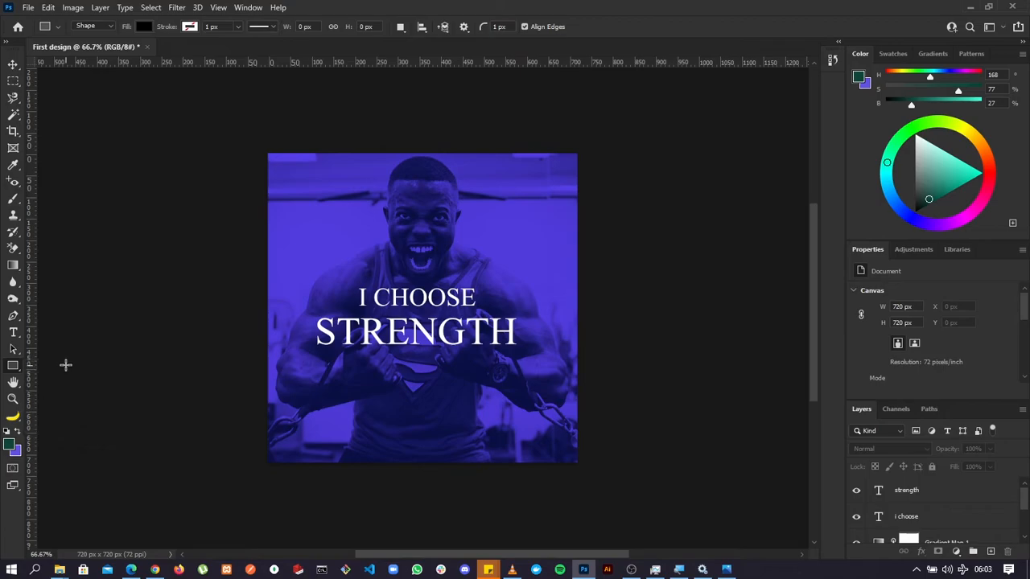
drag(313, 314, 525, 349)
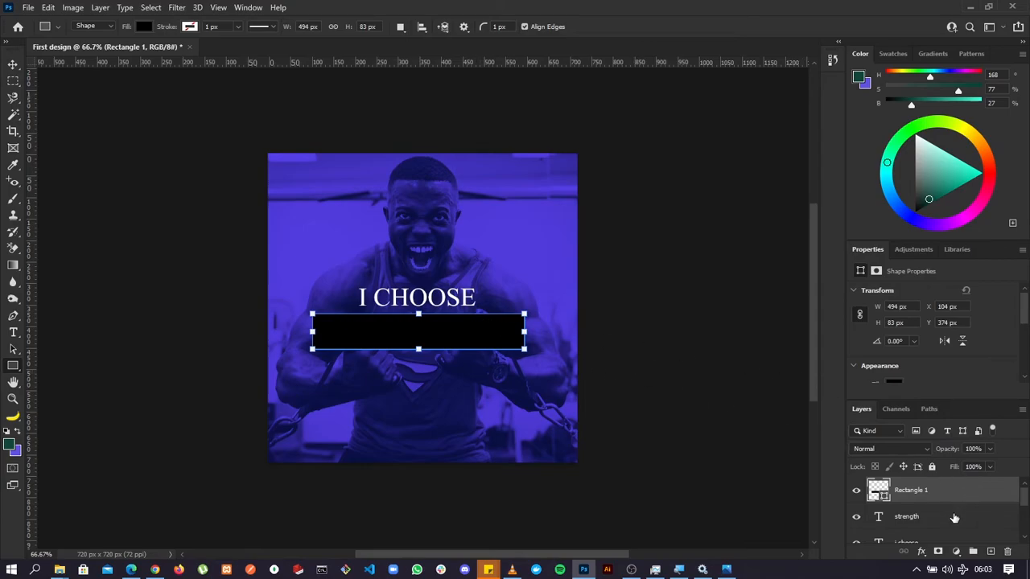
Undock the layer list as a floating window beside the artwork and lengthen it to show every layer.
drag(862, 409, 618, 107)
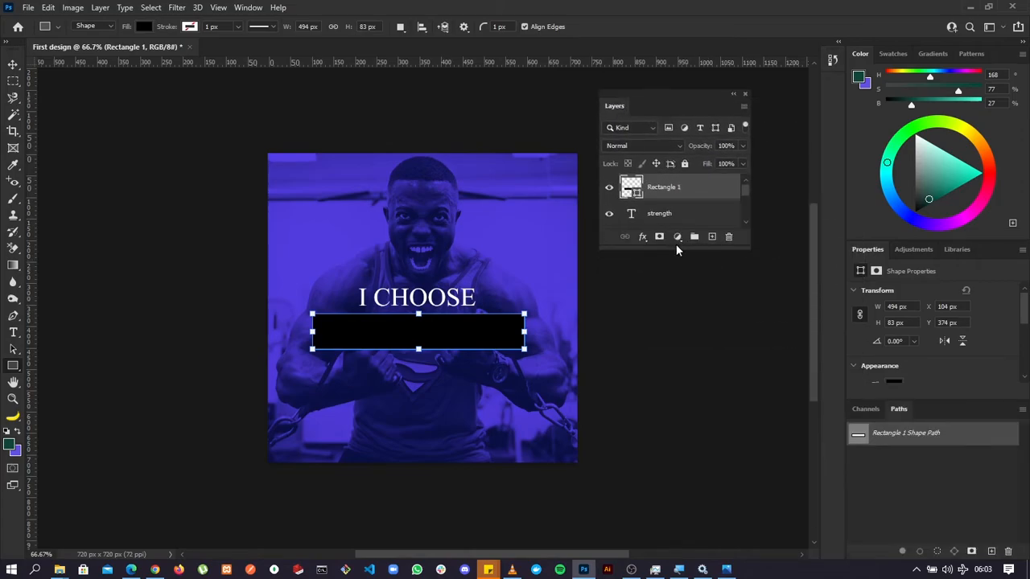
click(676, 237)
click(667, 249)
drag(672, 249, 715, 485)
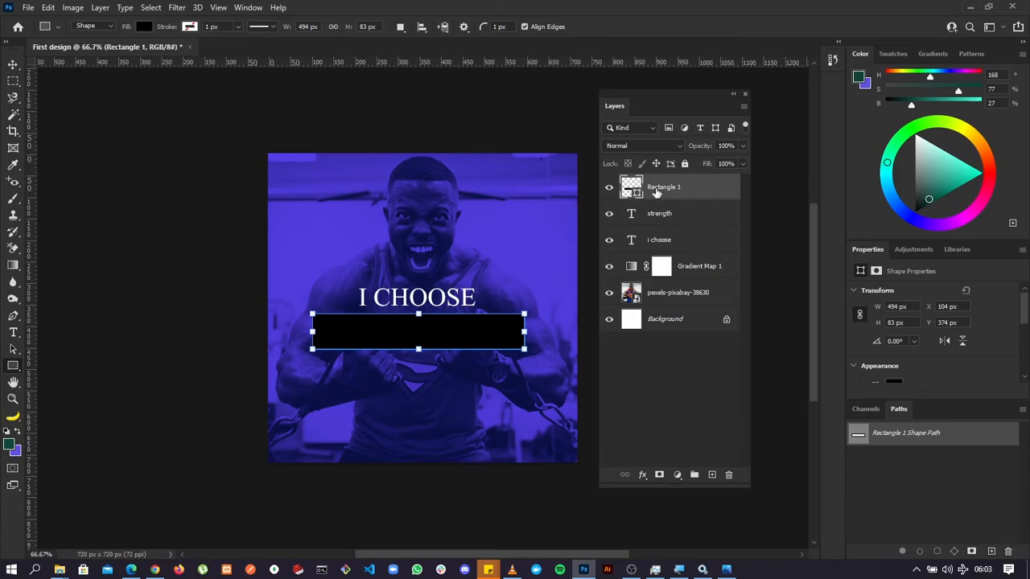
Move the Rectangle 1 layer below both text layers and return it to the top of the stack.
drag(658, 188, 660, 243)
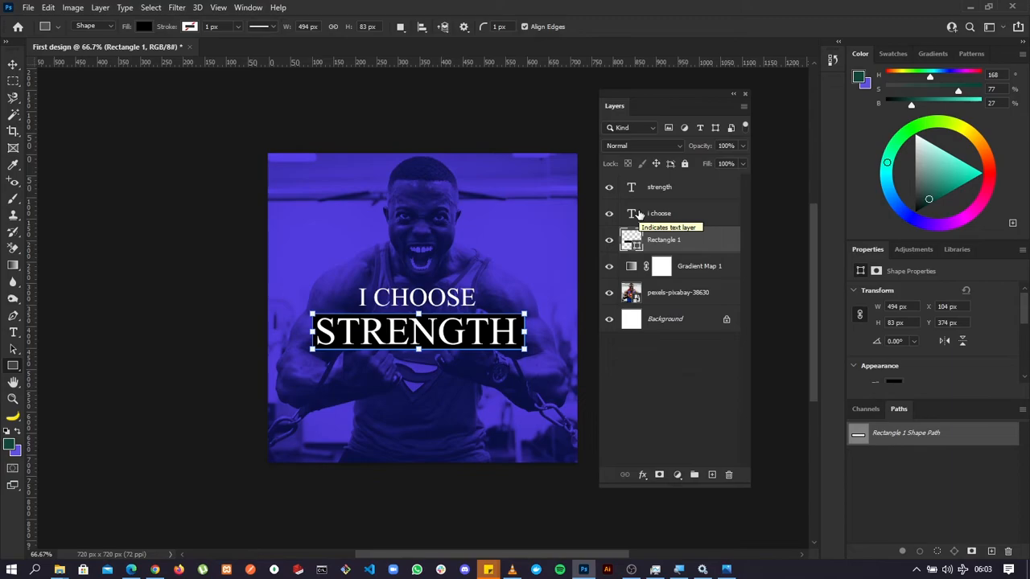
drag(664, 241, 667, 185)
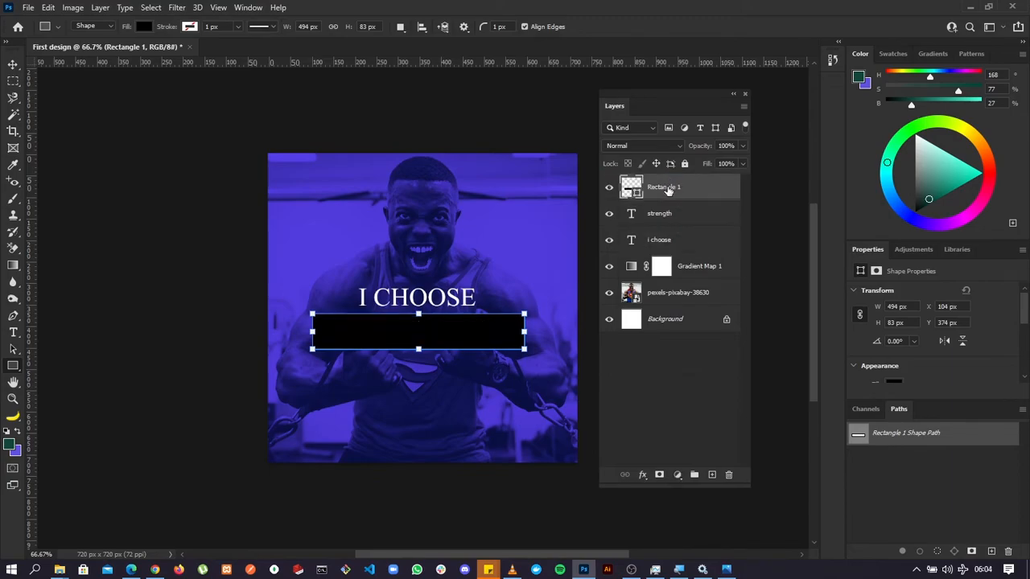
Move the Rectangle 1 layer below both text layers and draw a second black rectangle about 304 x 69 px behind "I CHOOSE".
drag(668, 190, 666, 241)
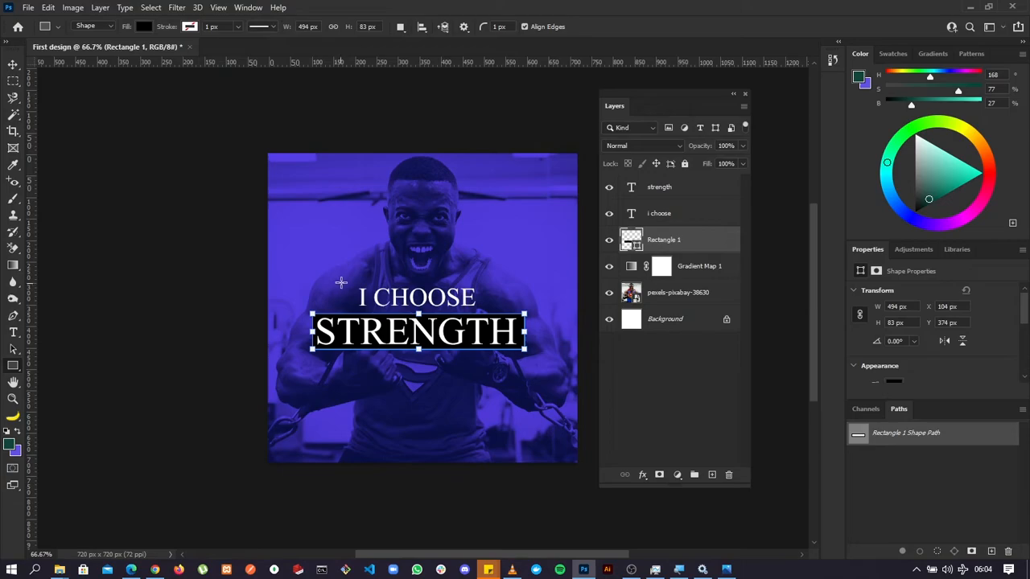
drag(353, 282, 481, 312)
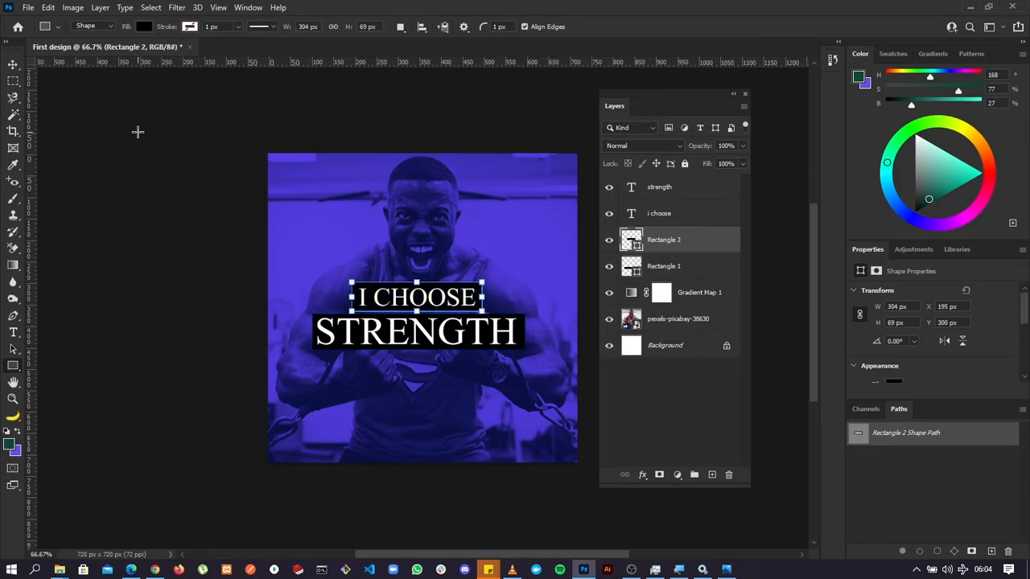
click(13, 66)
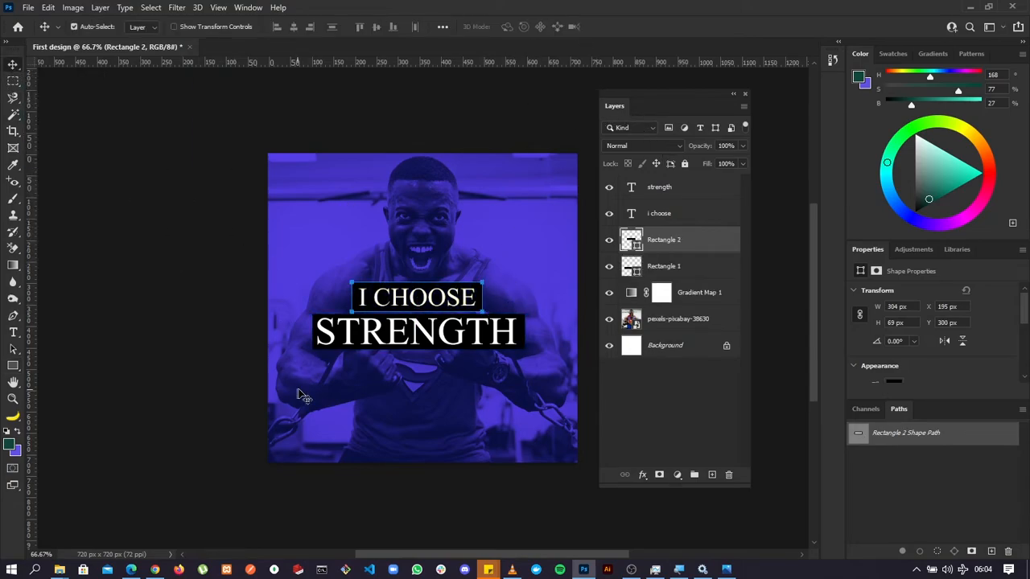
click(221, 381)
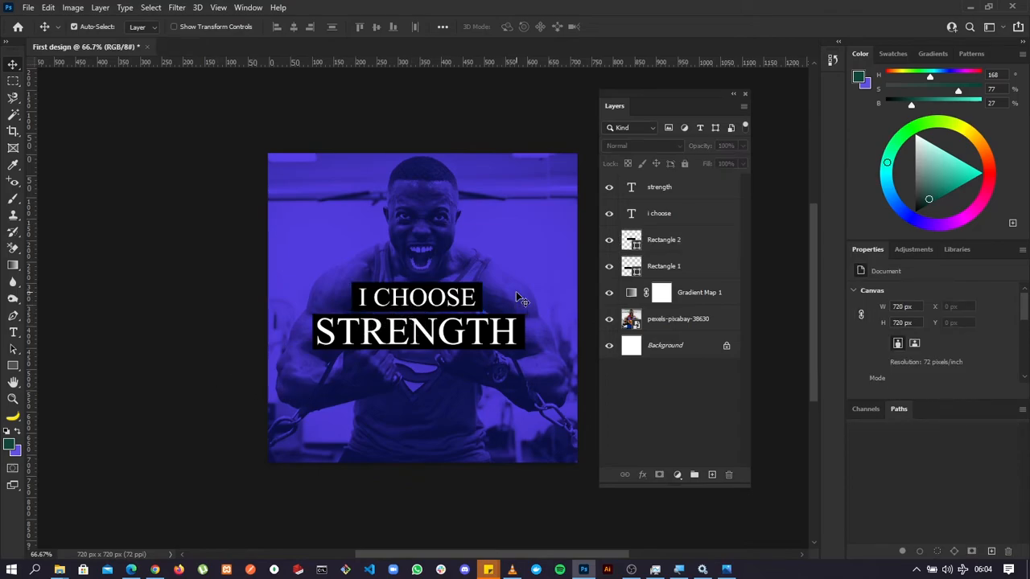
Nudge the "I CHOOSE" text to about X 211.5, Y 304 px and the "STRENGTH" text to about X 115.7, Y 370.5 px within their rectangles.
click(451, 300)
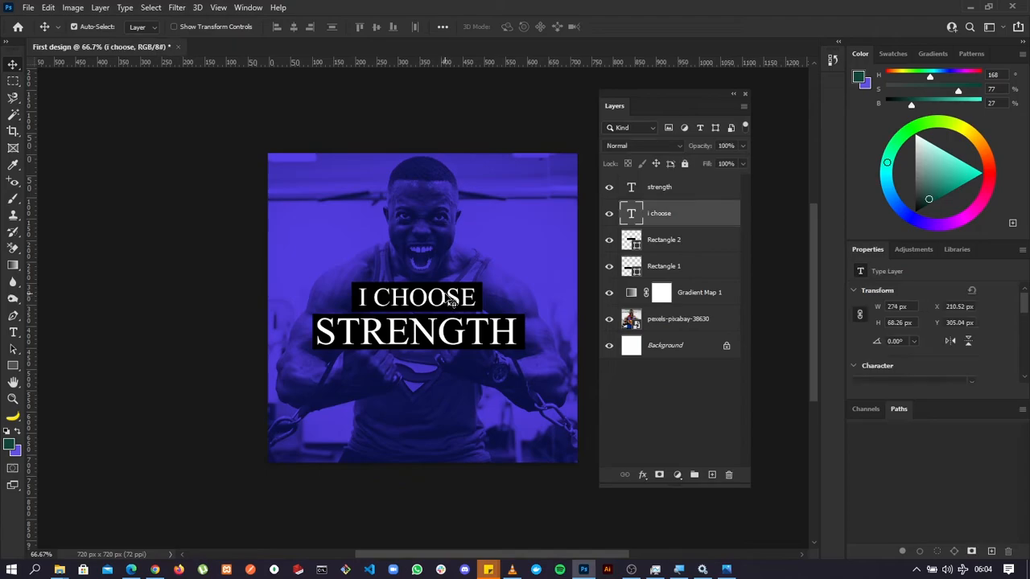
key(Right)
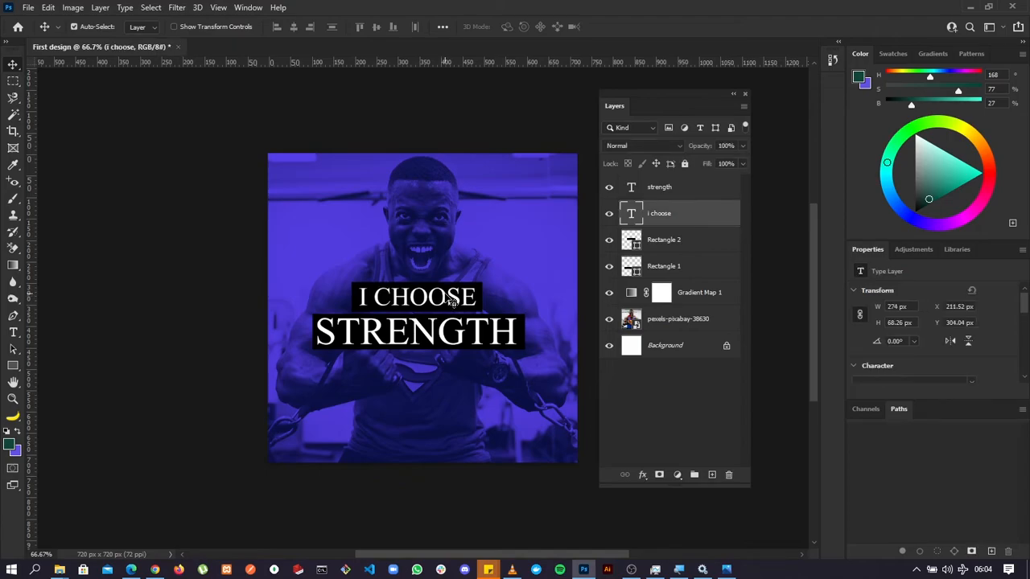
click(469, 338)
key(Down)
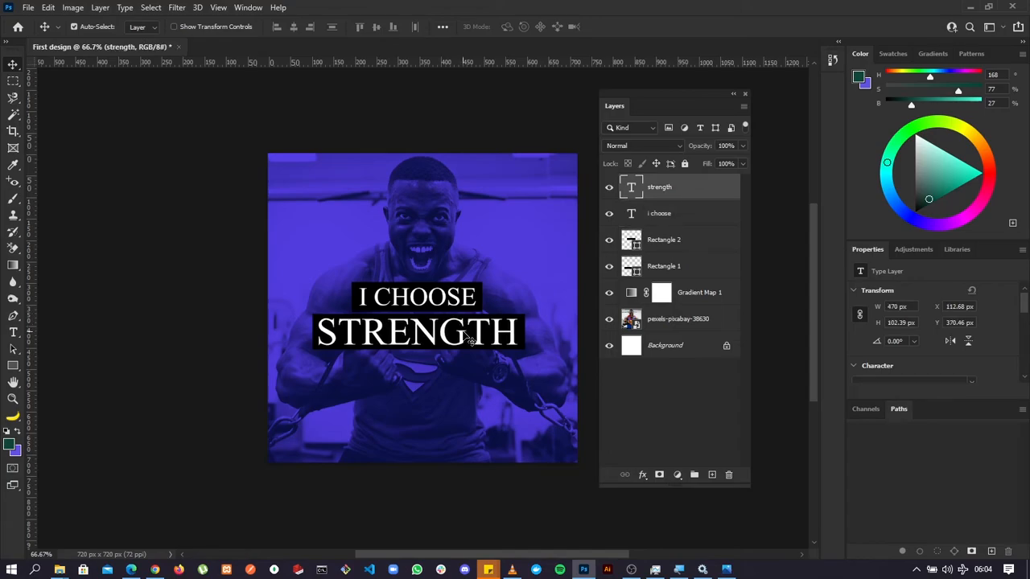
key(Right)
key(Right)
key(Right)
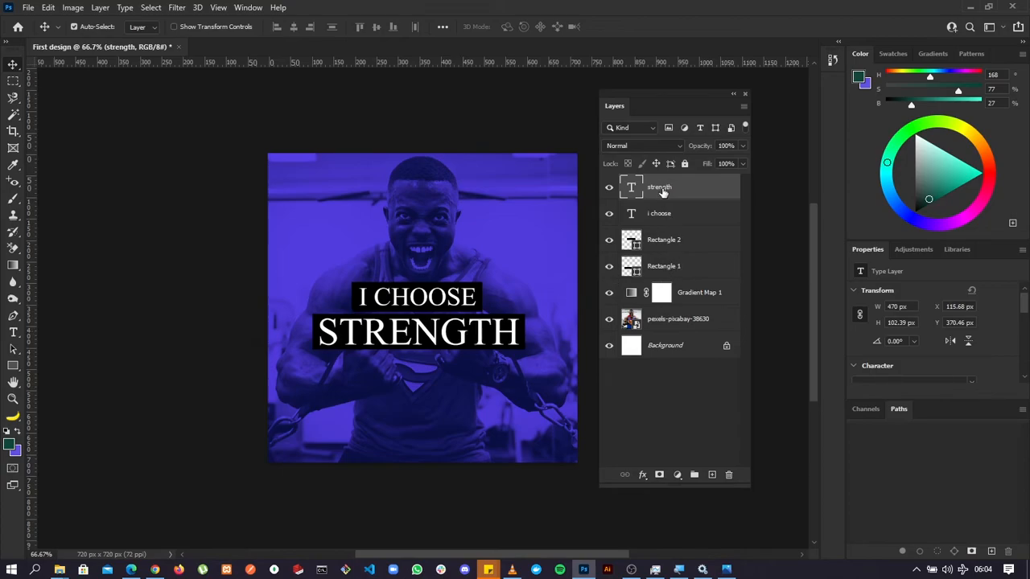
Centre both texts and both rectangles horizontally on the canvas together, and shift the floating layer list away from the artwork.
key(shift)
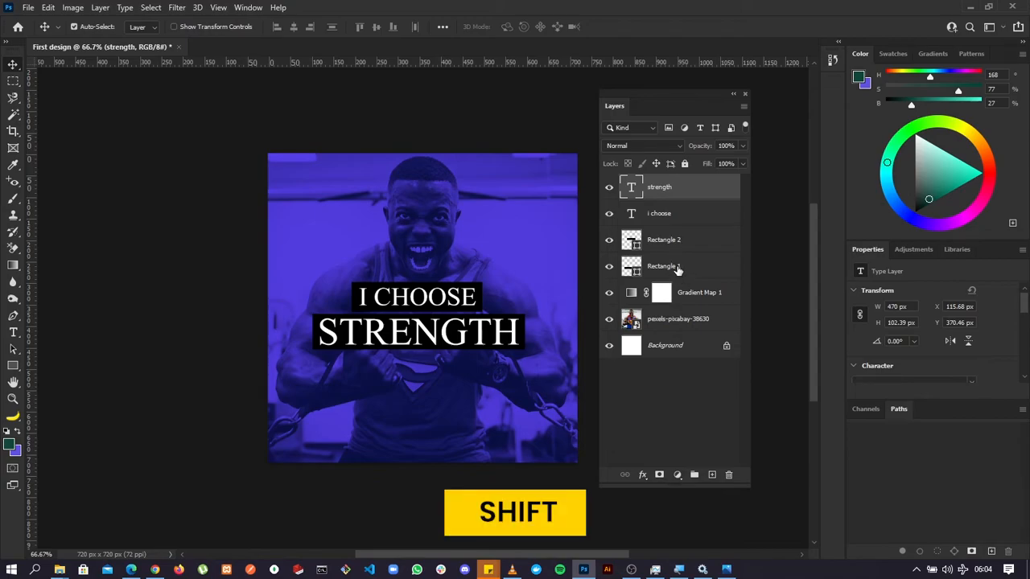
shift+click(676, 270)
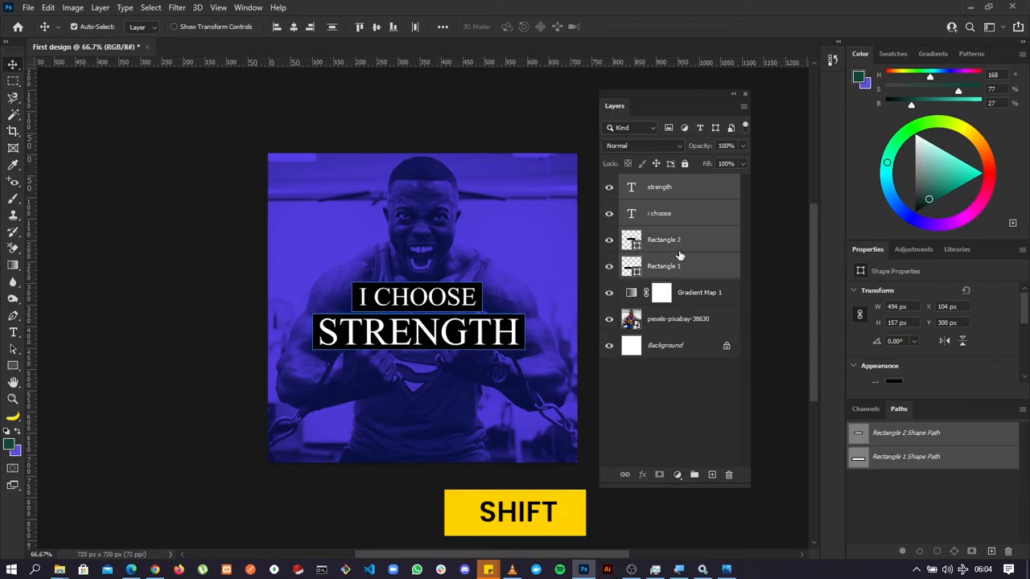
key(ctrl+a)
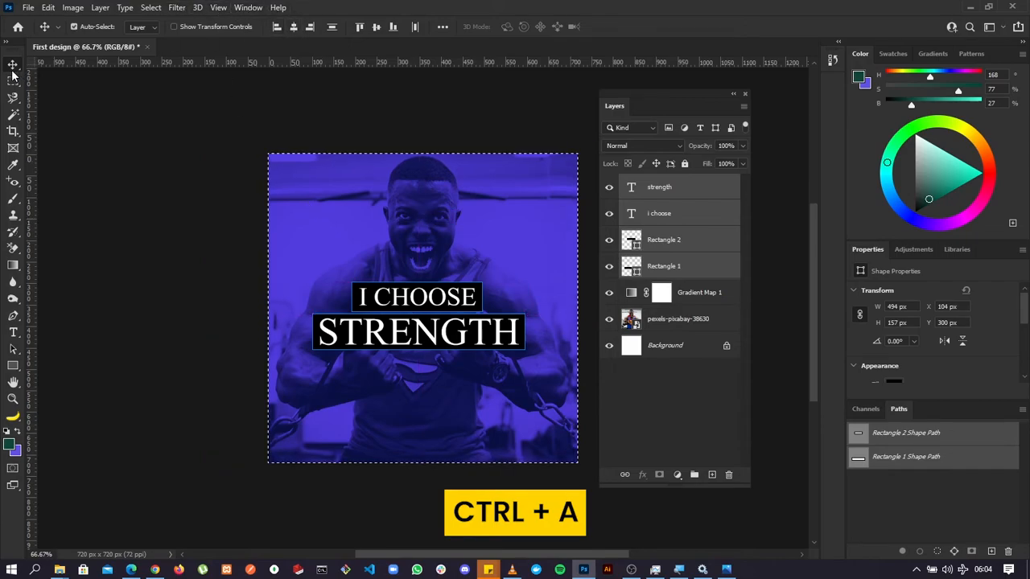
click(293, 27)
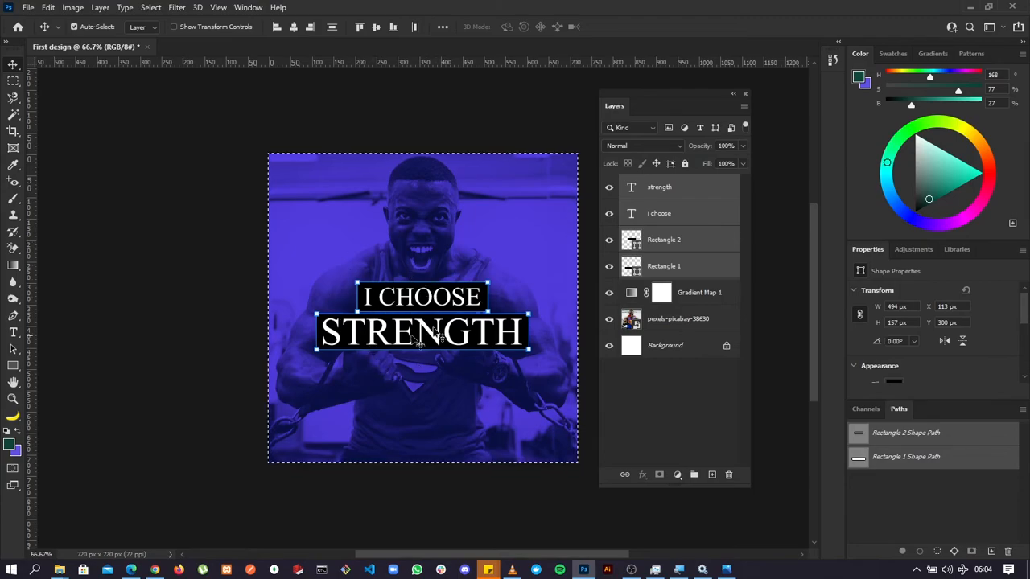
key(ctrl+d)
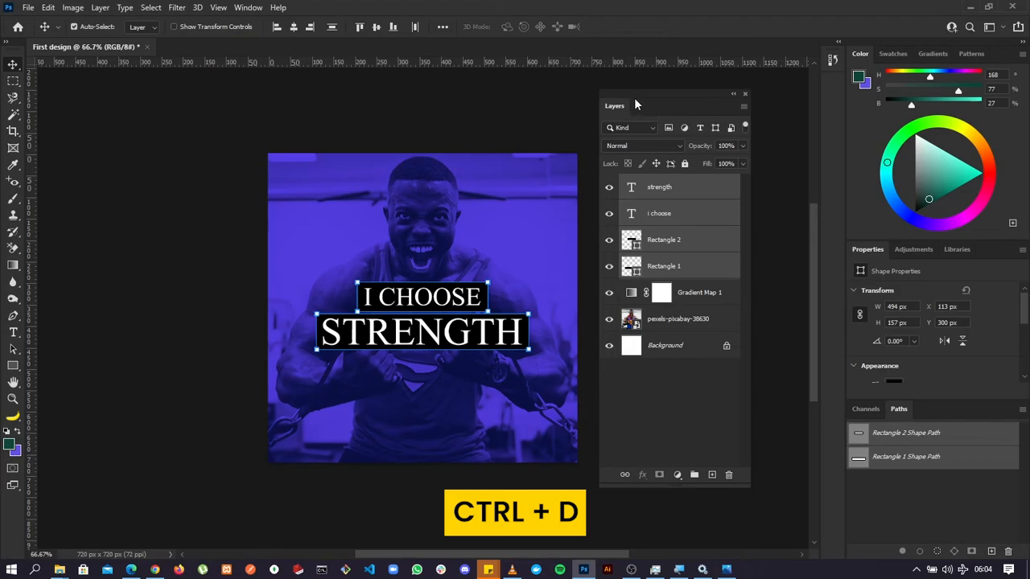
drag(634, 98, 672, 106)
click(552, 135)
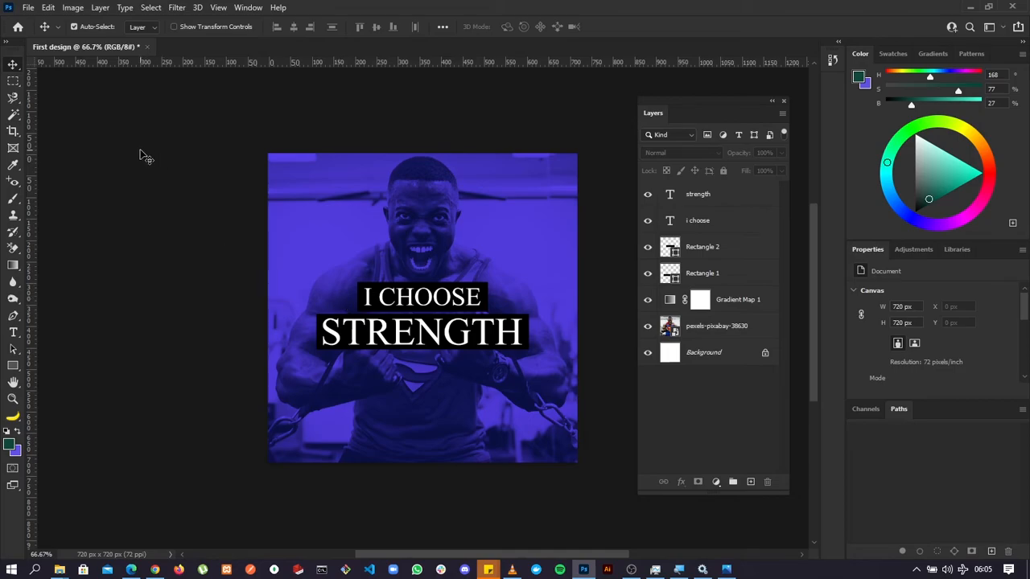
Save the design to the Desktop as First design.psd in Photoshop format.
click(28, 8)
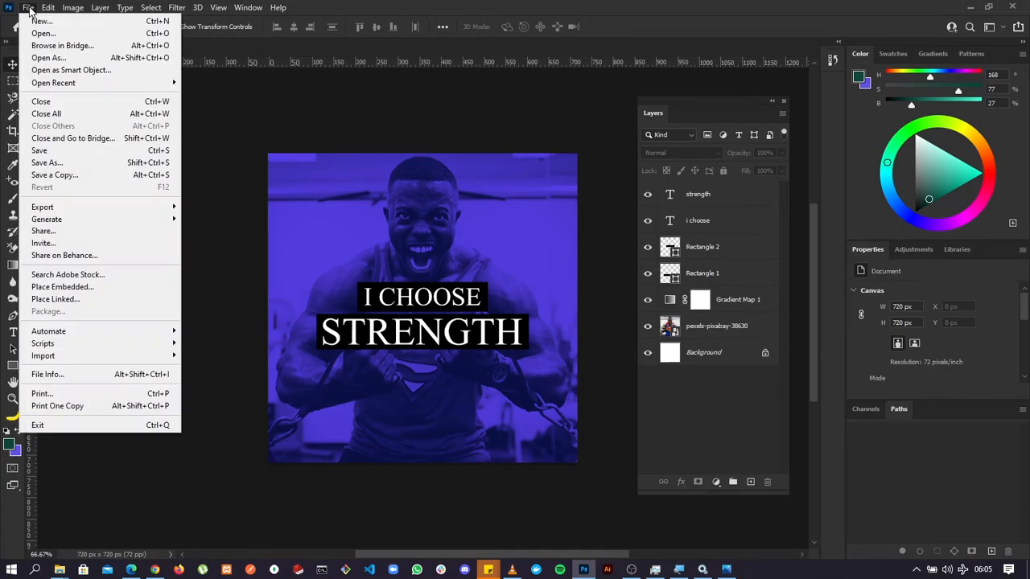
click(65, 154)
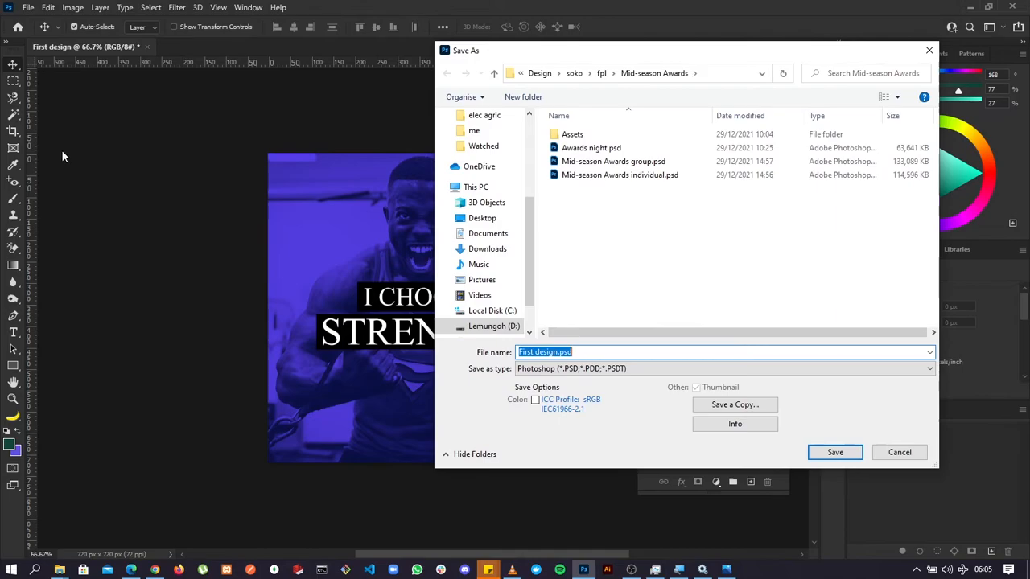
drag(511, 58, 570, 39)
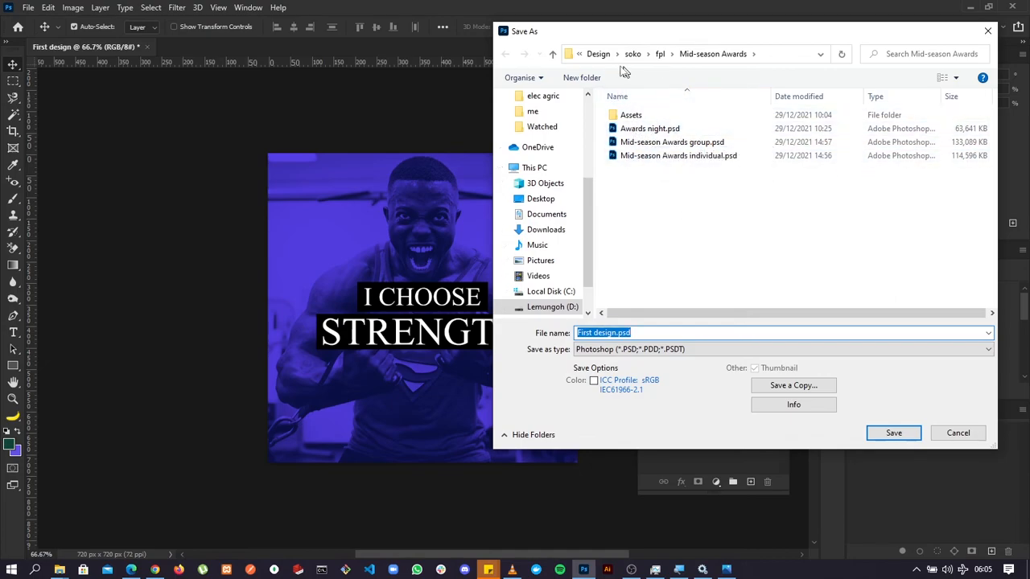
click(598, 54)
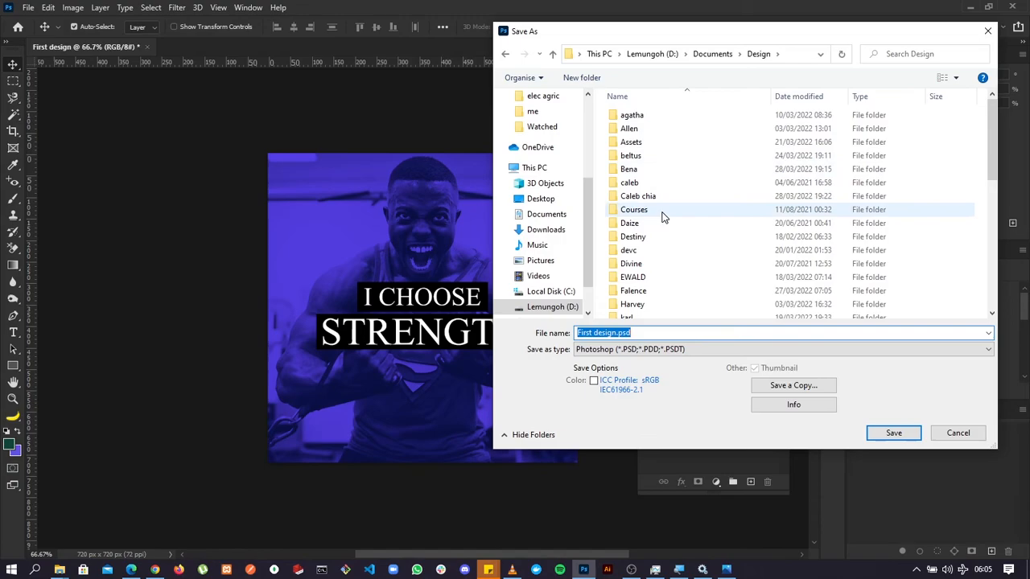
scroll(639, 231, down, 1)
scroll(641, 229, up, 1)
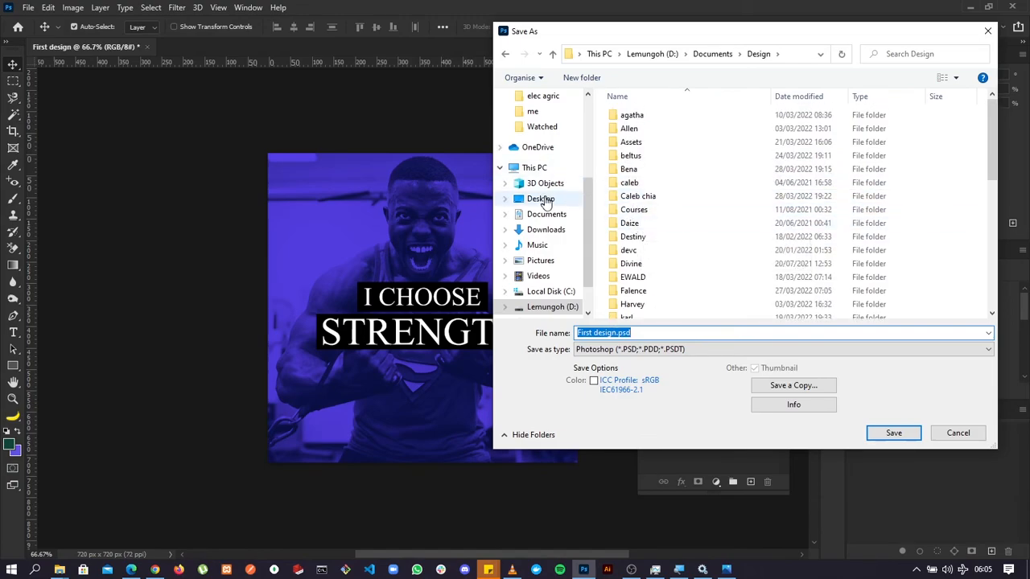
click(540, 200)
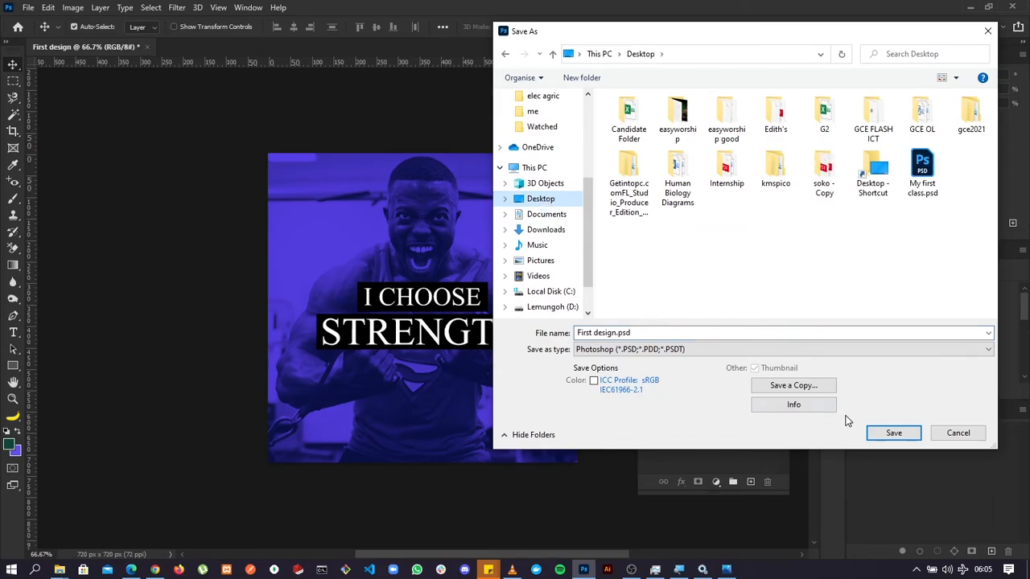
click(895, 435)
click(652, 155)
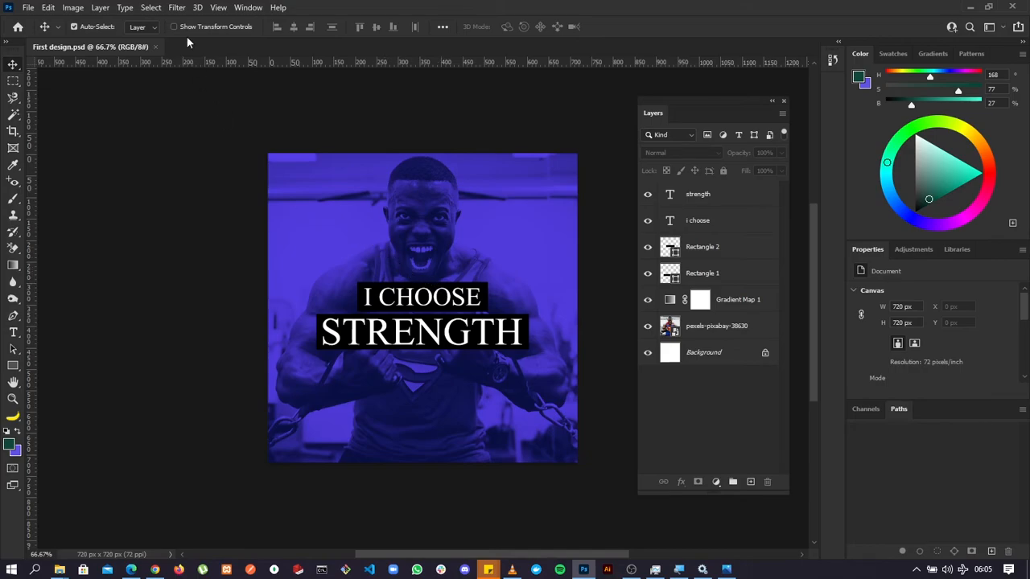
Save a JPEG copy of the design to the Desktop as First design copy.jpg with quality 12 (Maximum) and the Progressive format option.
click(28, 9)
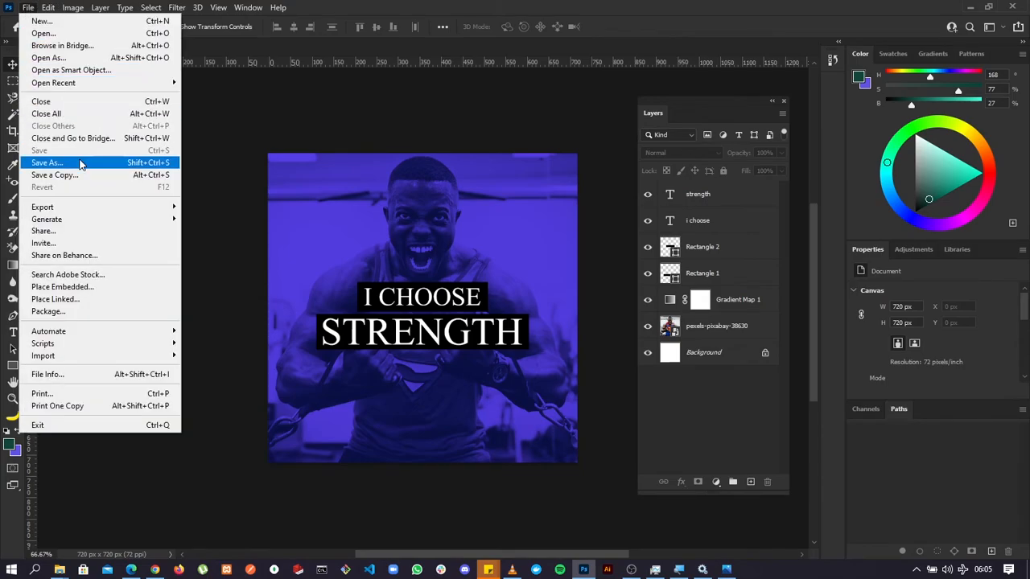
click(205, 175)
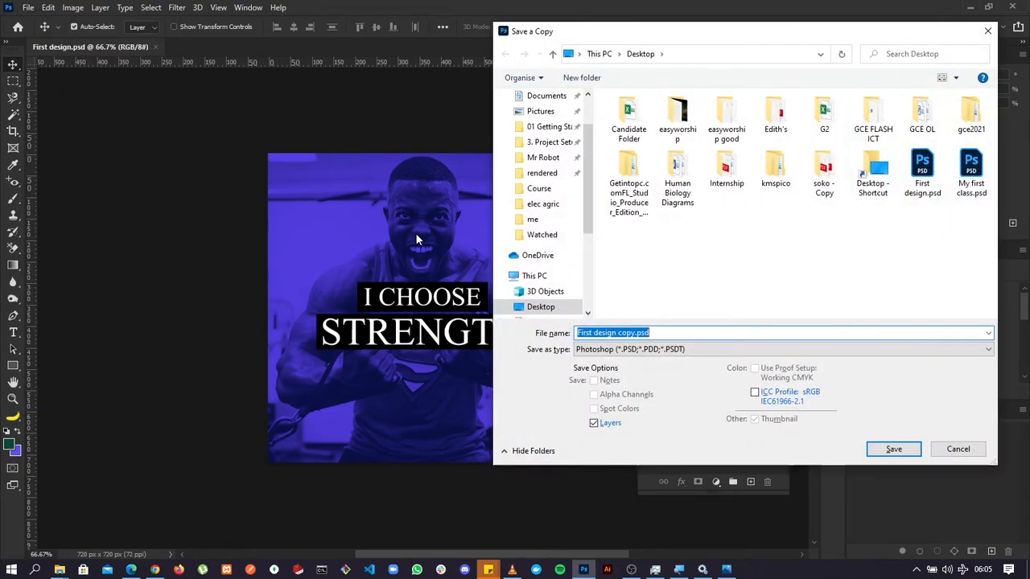
drag(658, 36, 543, 28)
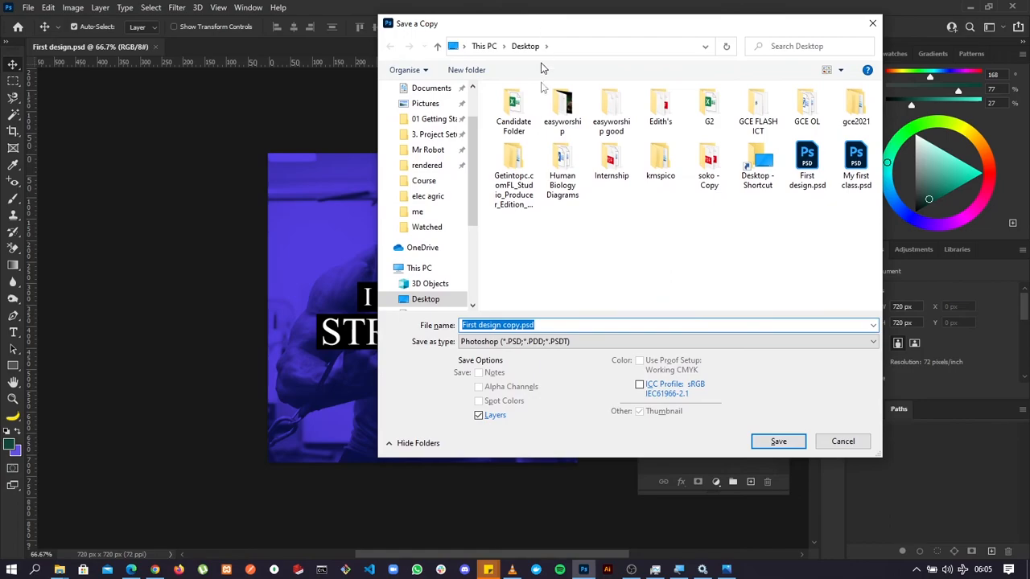
click(531, 347)
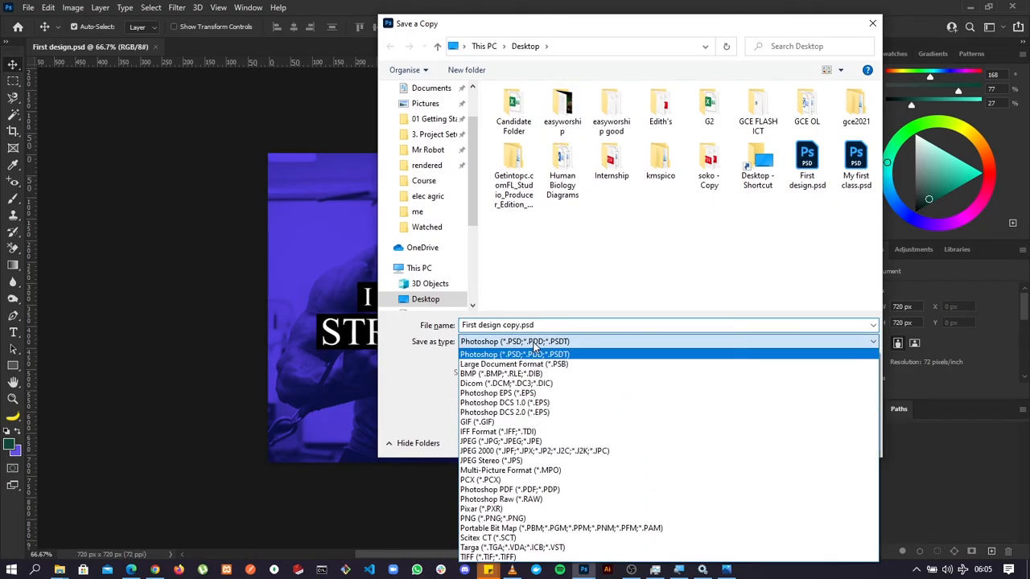
click(512, 442)
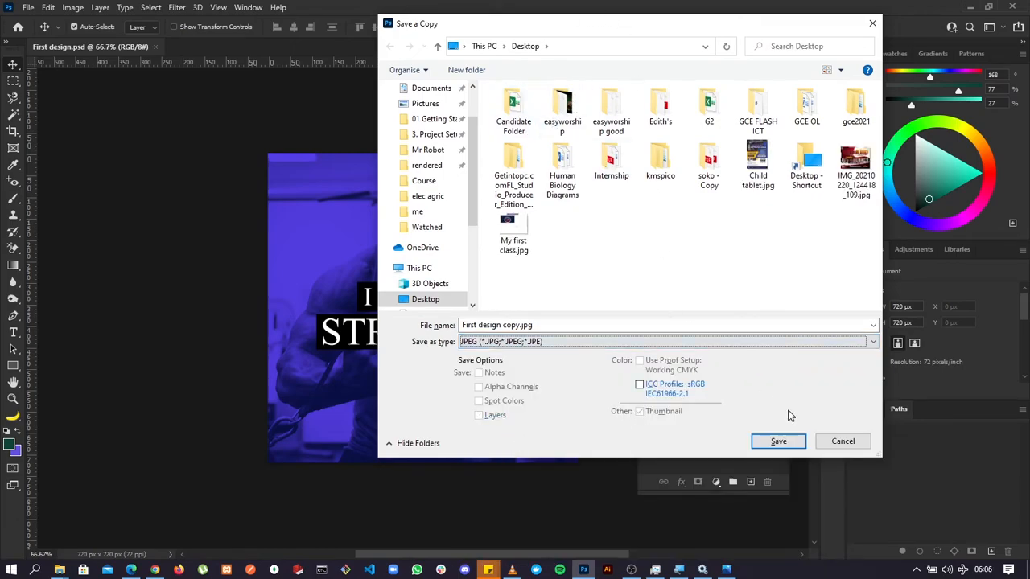
click(792, 443)
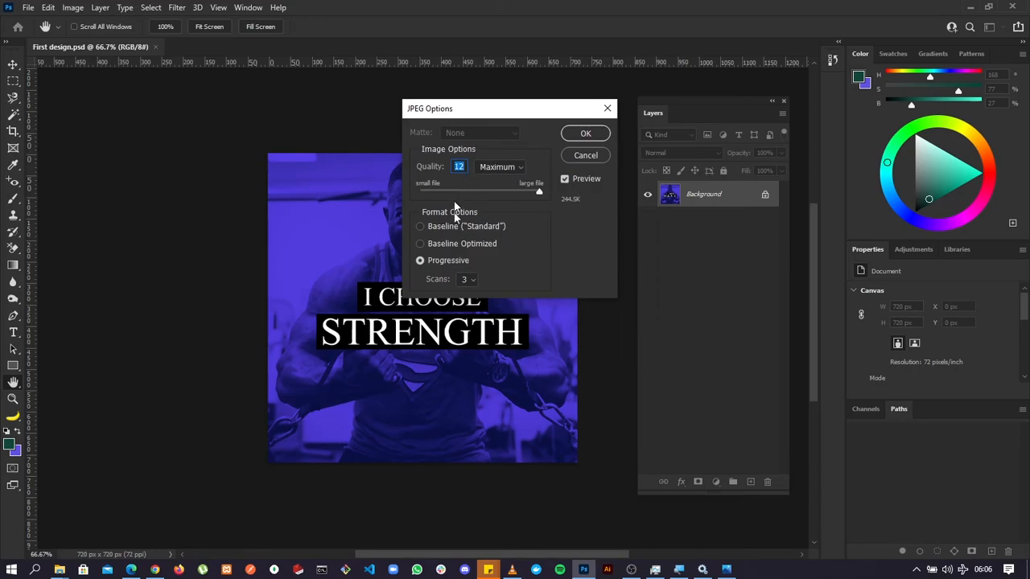
click(579, 134)
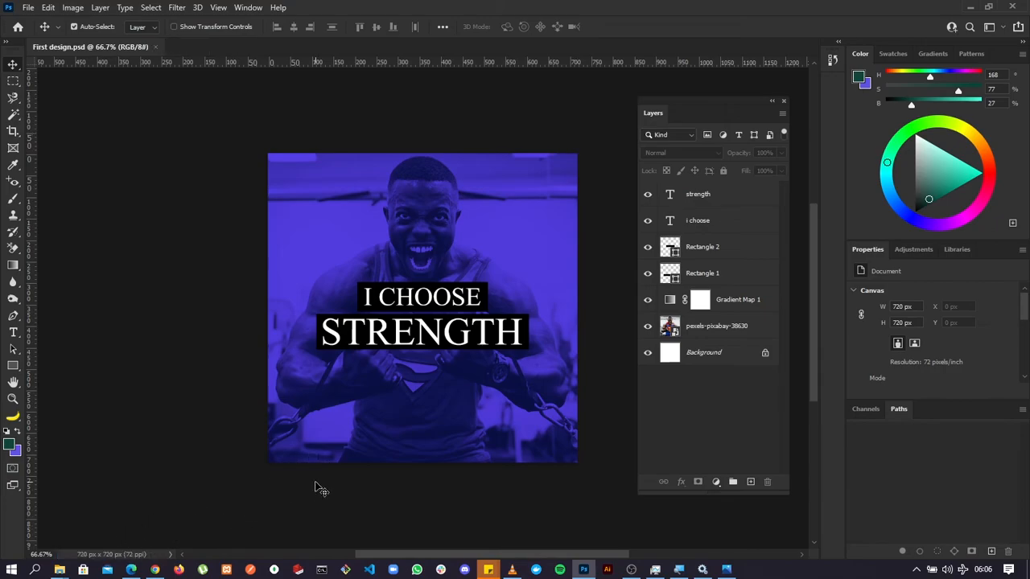
Switch to File Explorer, view First design copy.jpg from the Desktop to check the exported image, and return to Photoshop.
key(super+e)
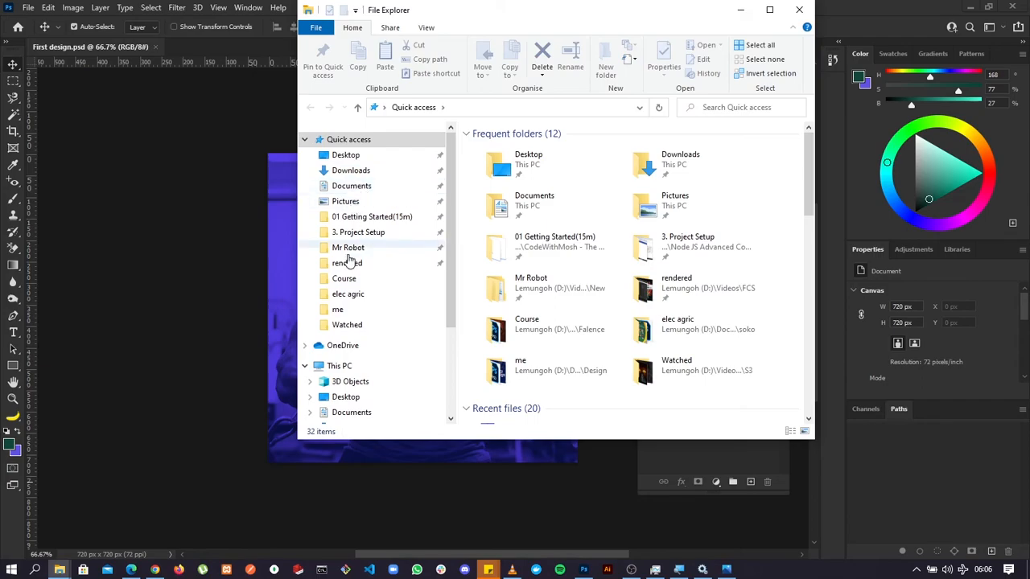
click(346, 280)
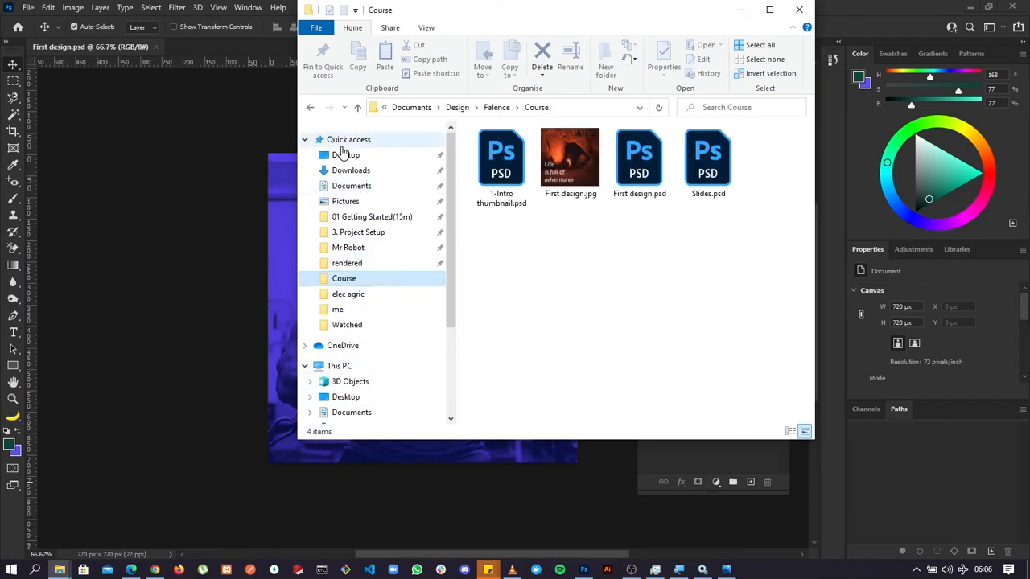
click(345, 154)
scroll(609, 330, down, 5)
scroll(609, 330, down, 3)
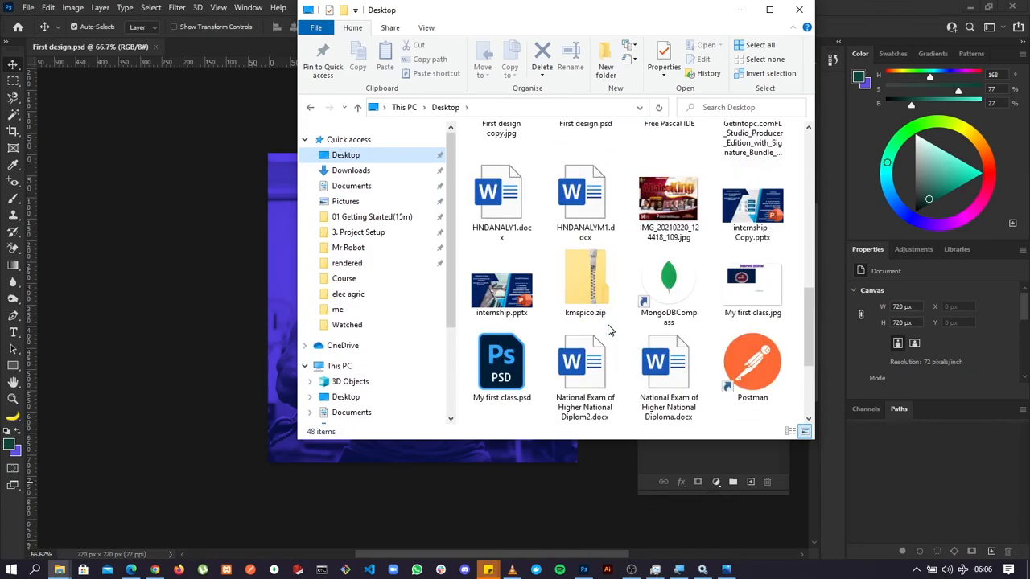
scroll(609, 329, up, 3)
click(509, 359)
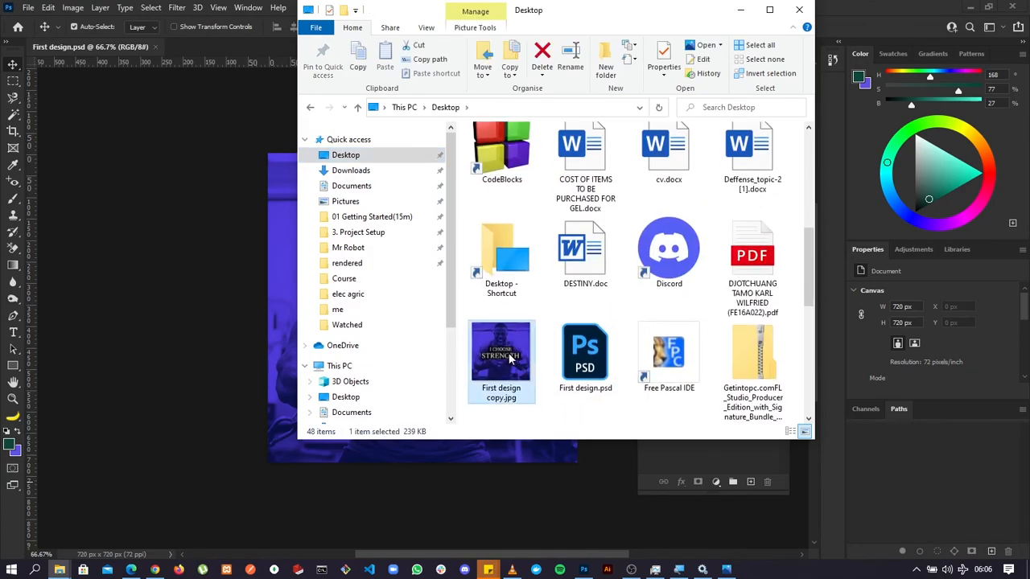
double_click(510, 359)
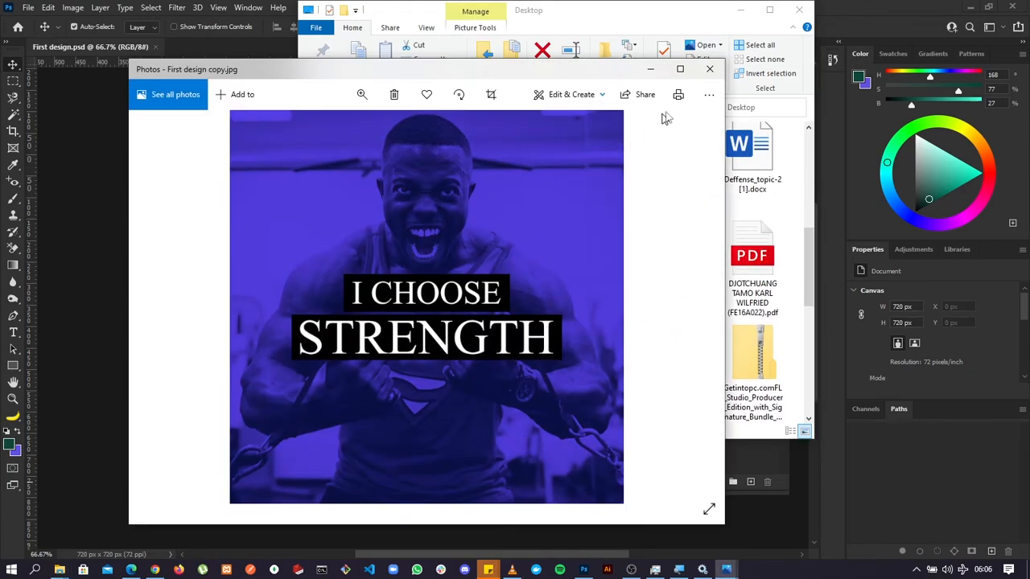
click(709, 68)
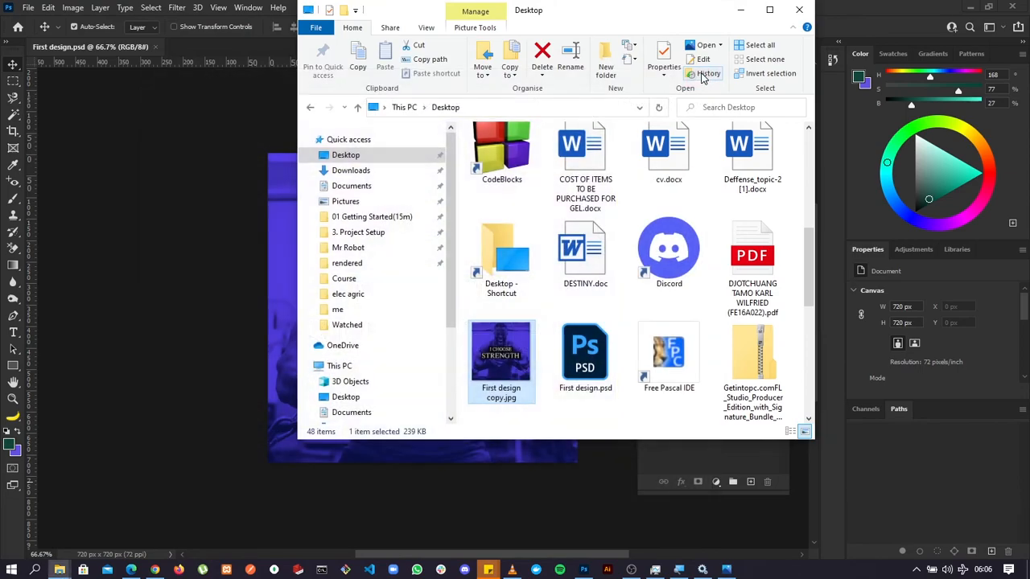
click(741, 10)
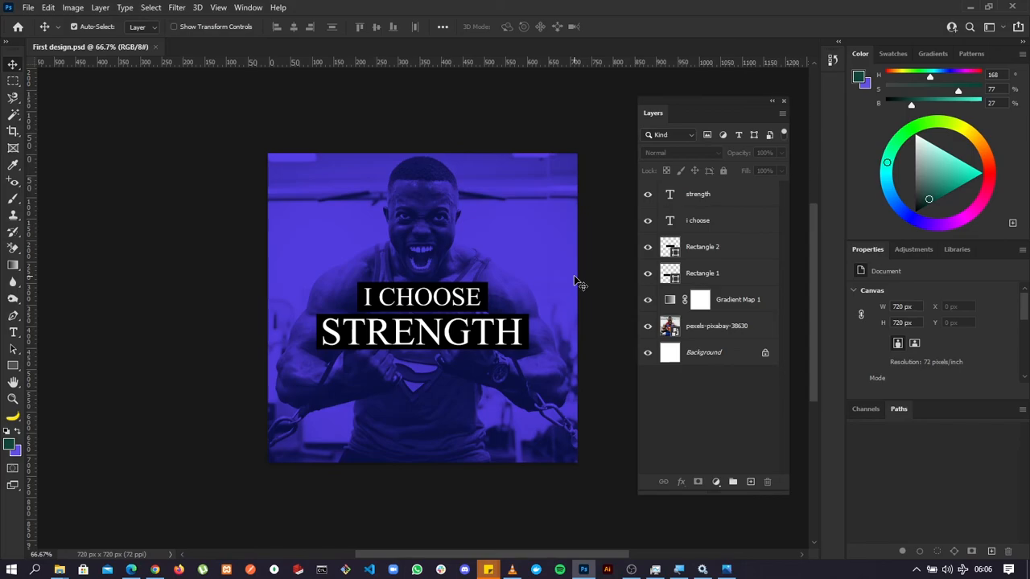
Check which file types Save As offers for the design, and close the dialog without saving.
click(28, 8)
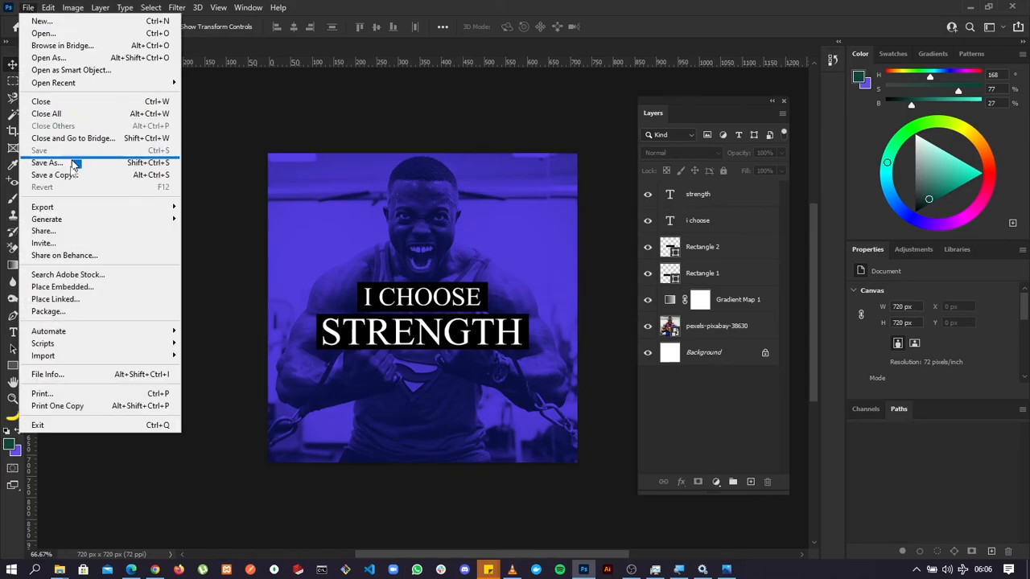
click(75, 162)
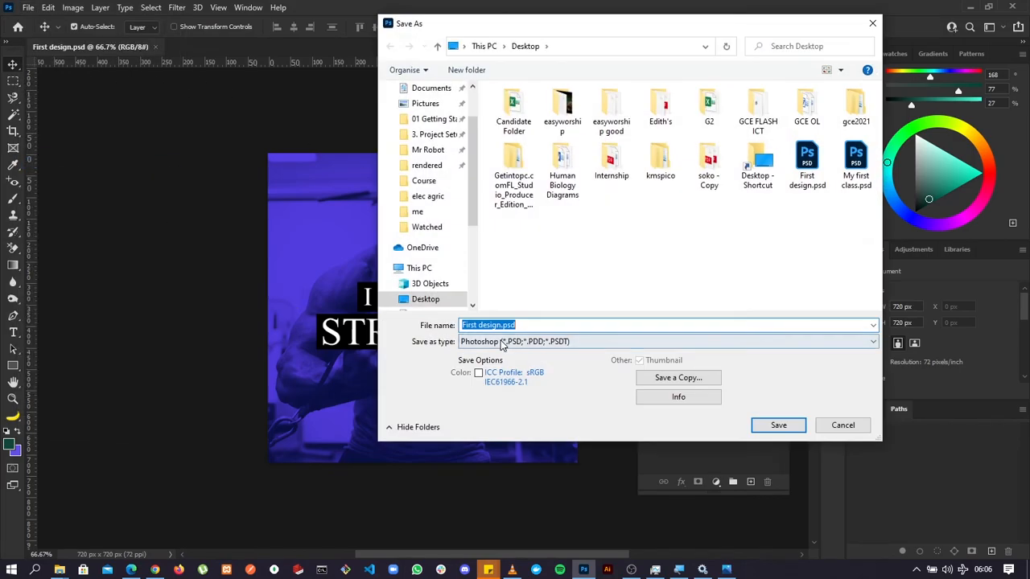
click(502, 344)
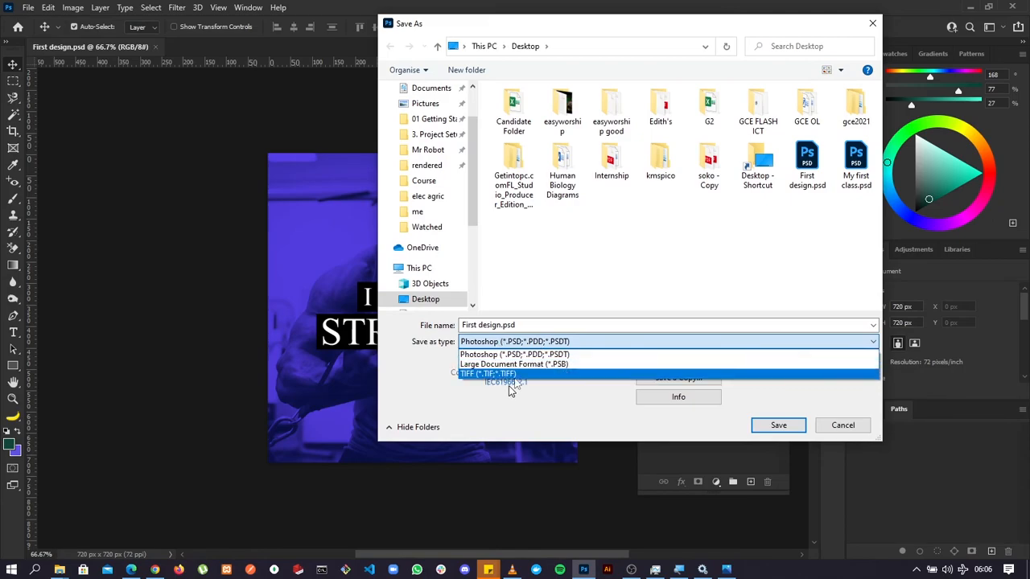
click(867, 24)
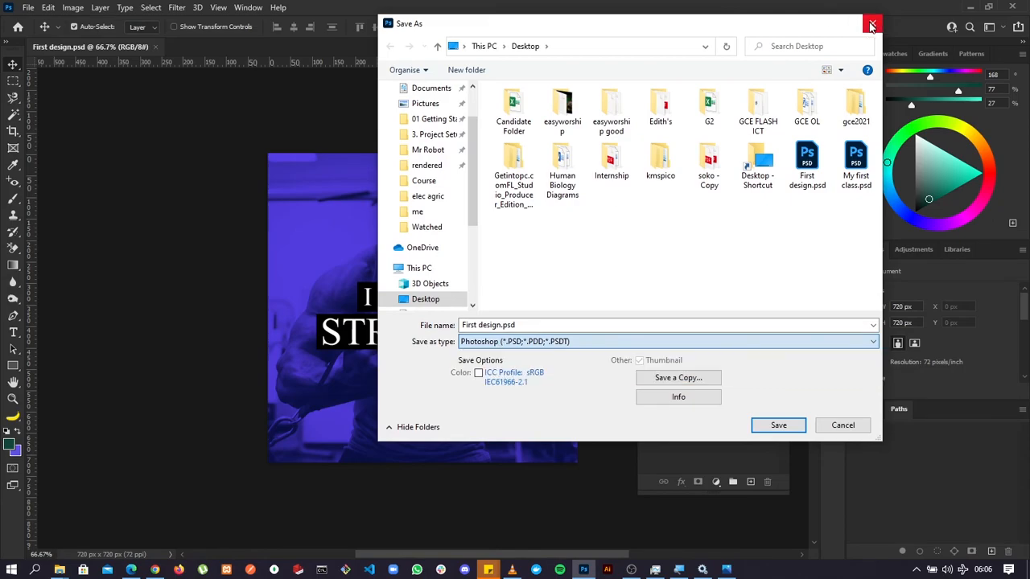
click(870, 24)
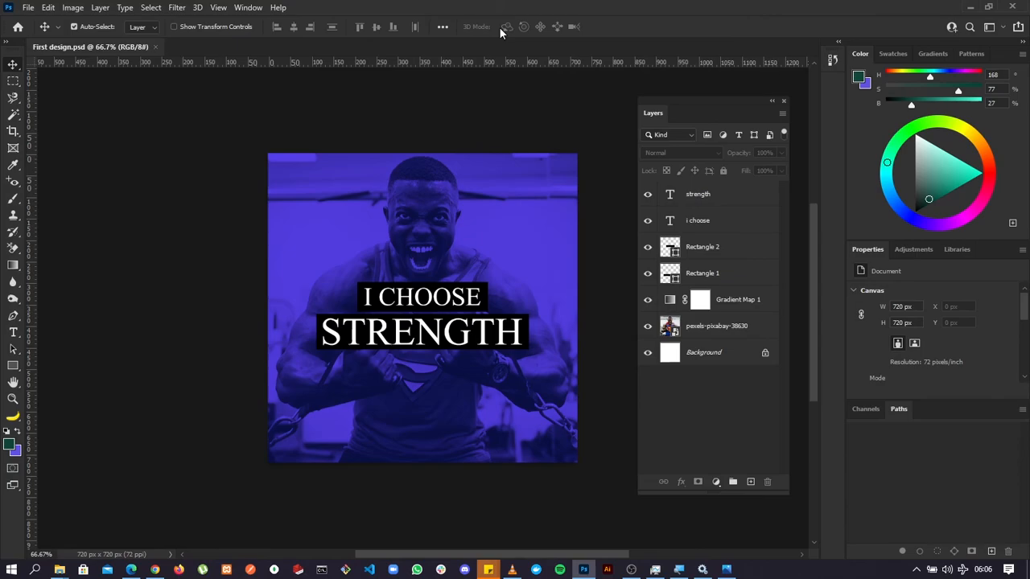
Export the design with Export As as First design.jpg, in JPG format at 100% quality, to the Design folder in Documents on drive D.
click(25, 8)
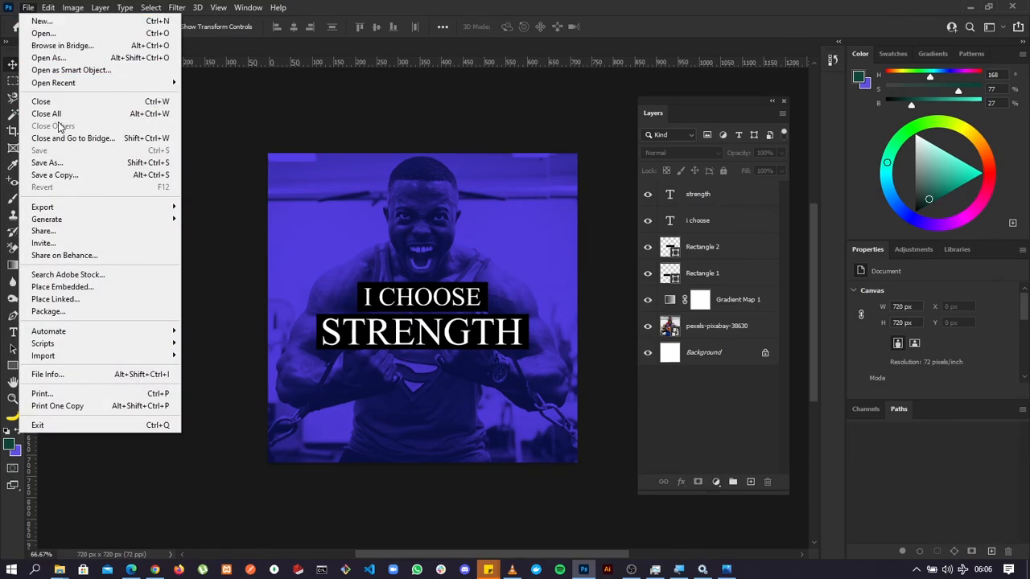
mouse_move(103, 211)
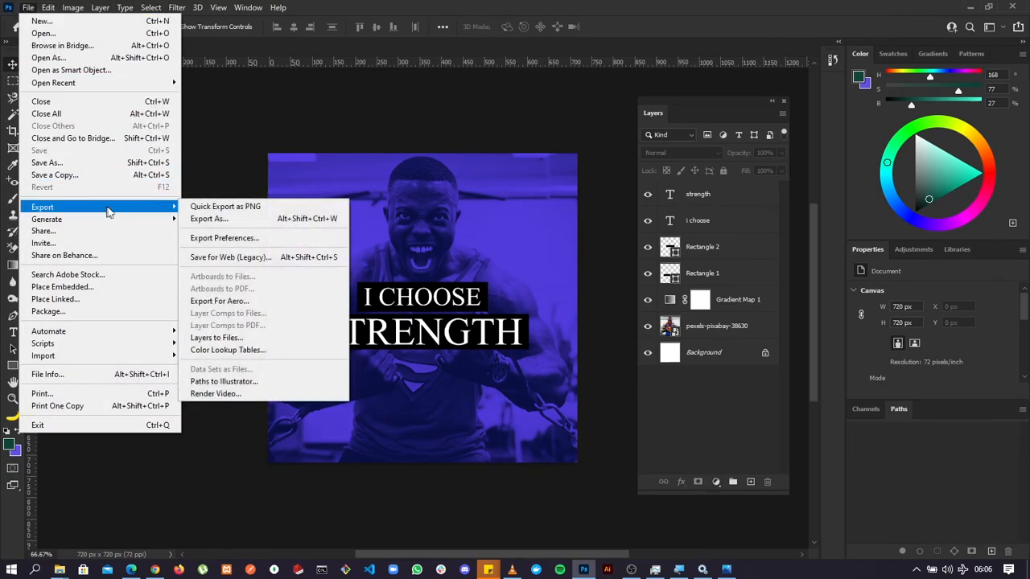
click(199, 222)
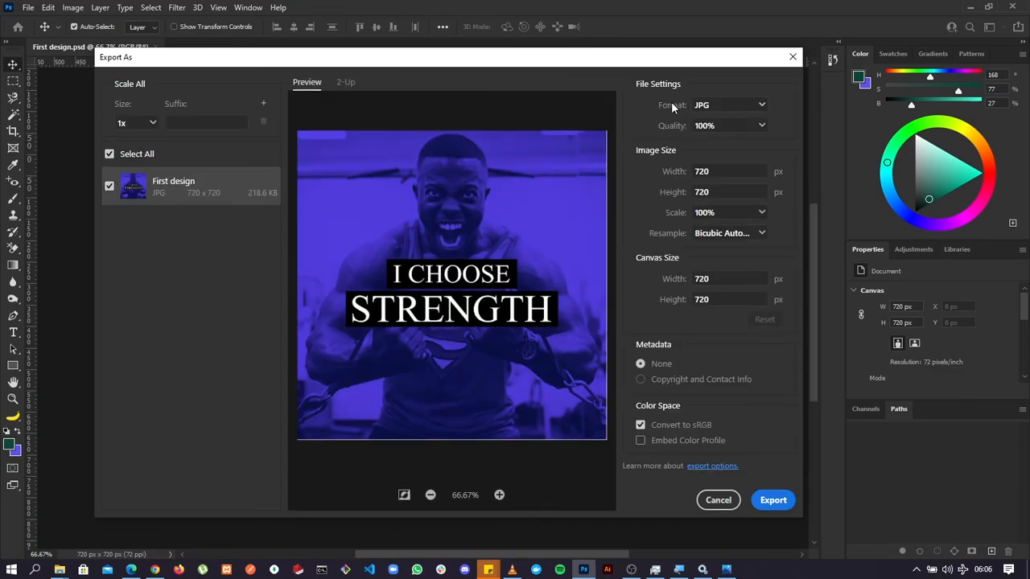
click(735, 111)
click(773, 503)
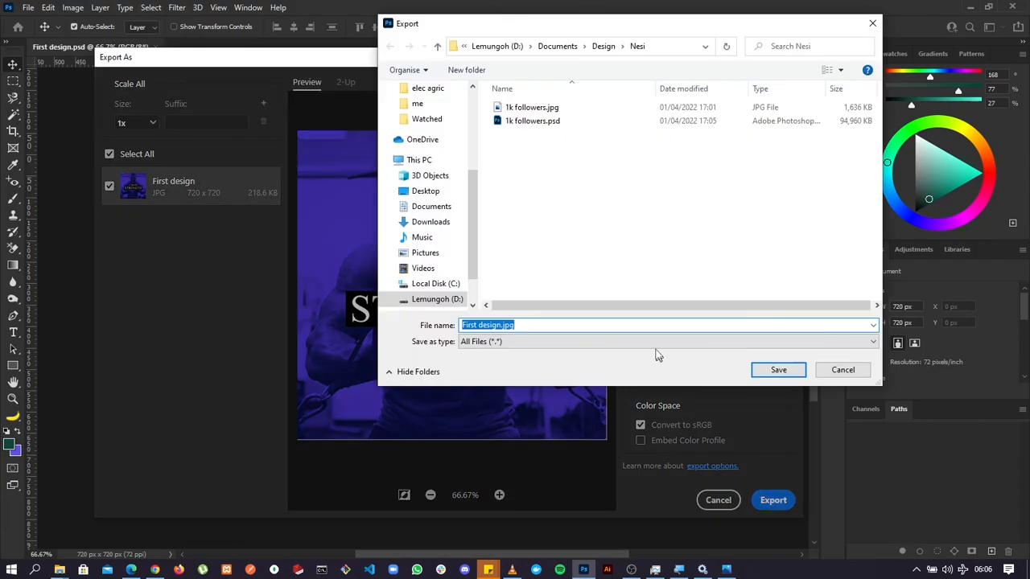
click(598, 48)
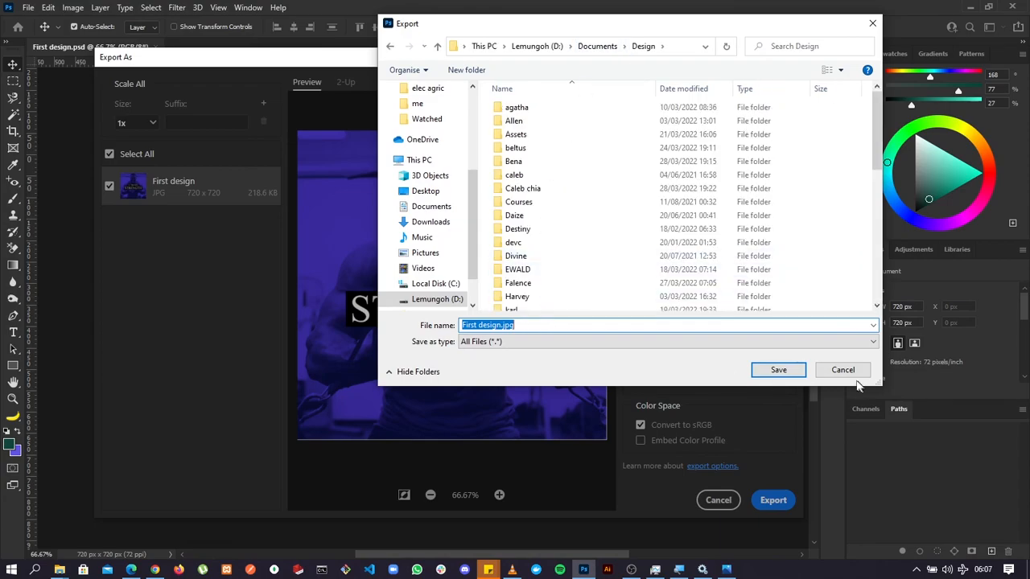
click(775, 371)
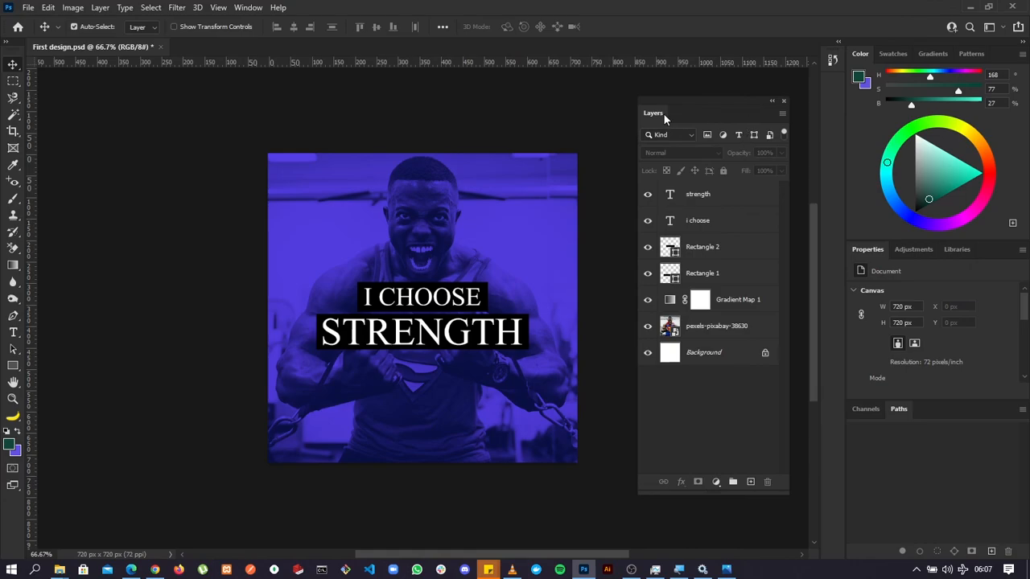
Dock the floating Layers panel as a collapsed icon beside the History icon, and view the finished artwork unobstructed.
drag(660, 113, 824, 92)
key(ctrl+plus)
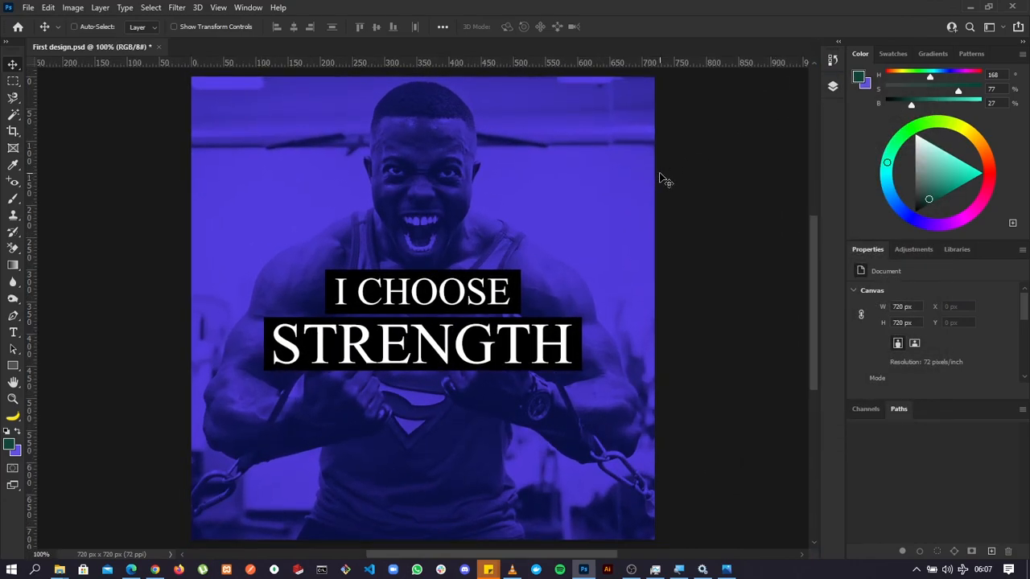
key(ctrl+minus)
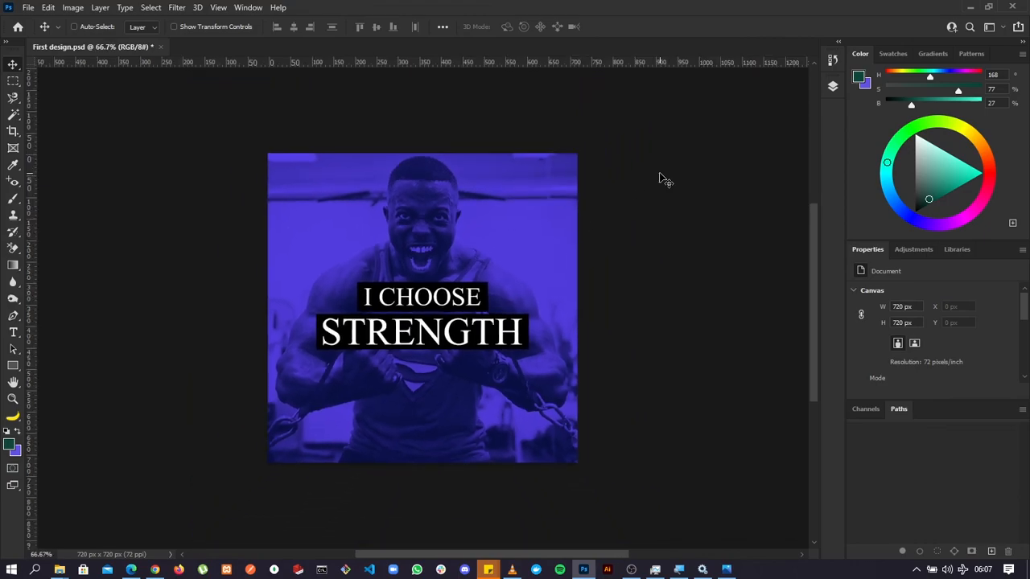